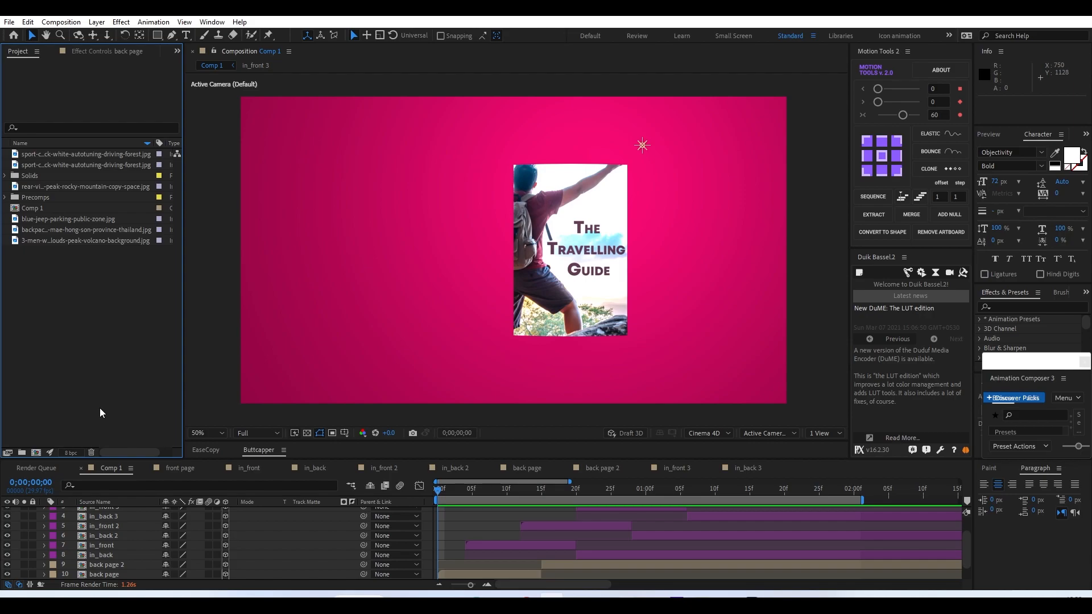
# Play a preview of the finished book animation in Comp 1
pyautogui.press('space')
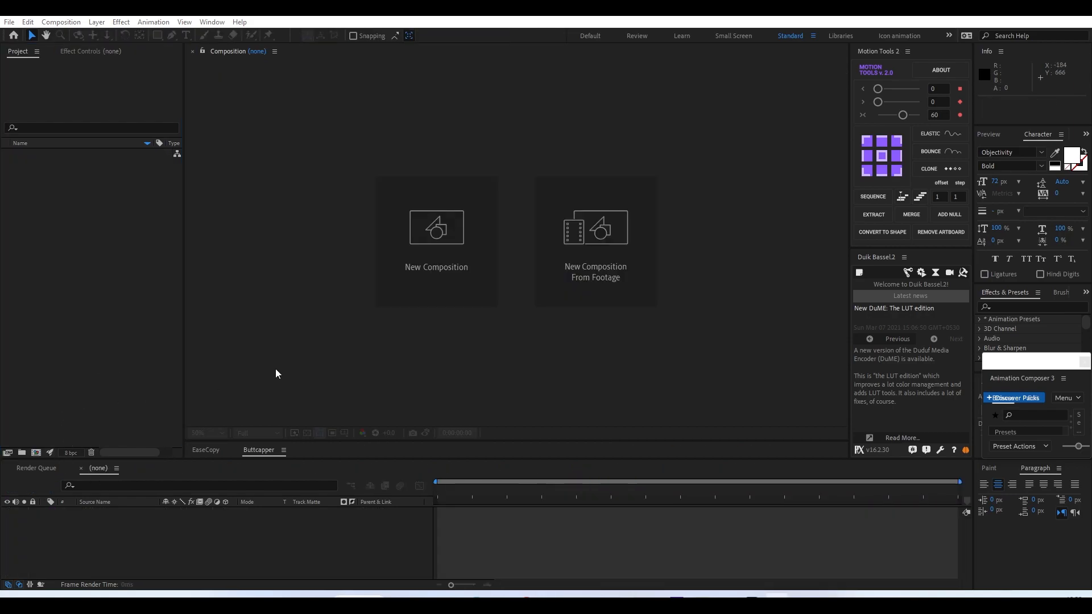
# Create a new composition using the HD 1920x1080, 29.97 fps preset
pyautogui.click(425, 233)
pyautogui.click(339, 260)
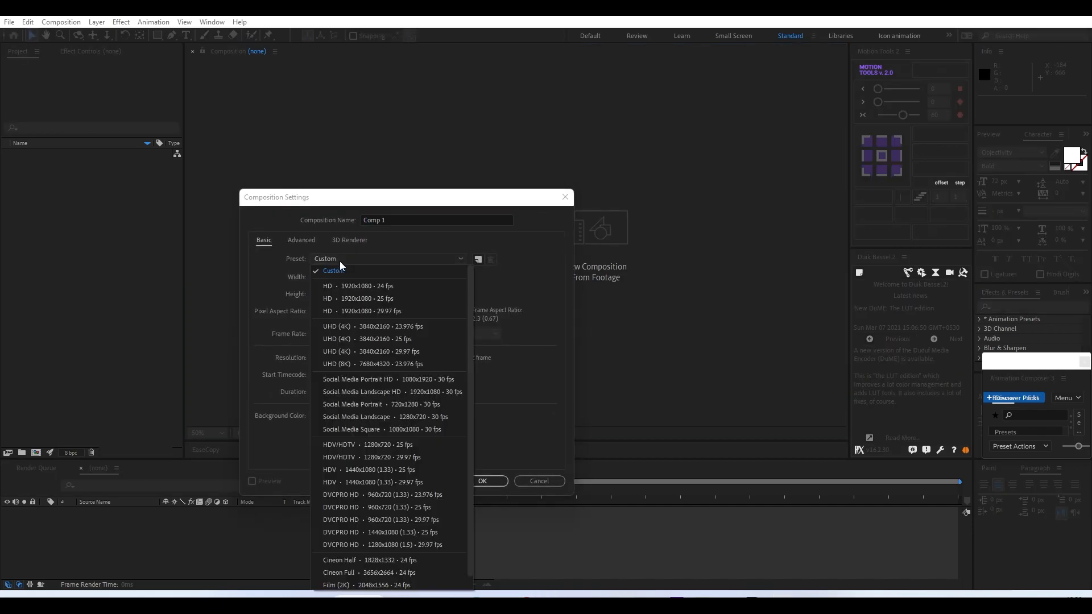
pyautogui.click(387, 310)
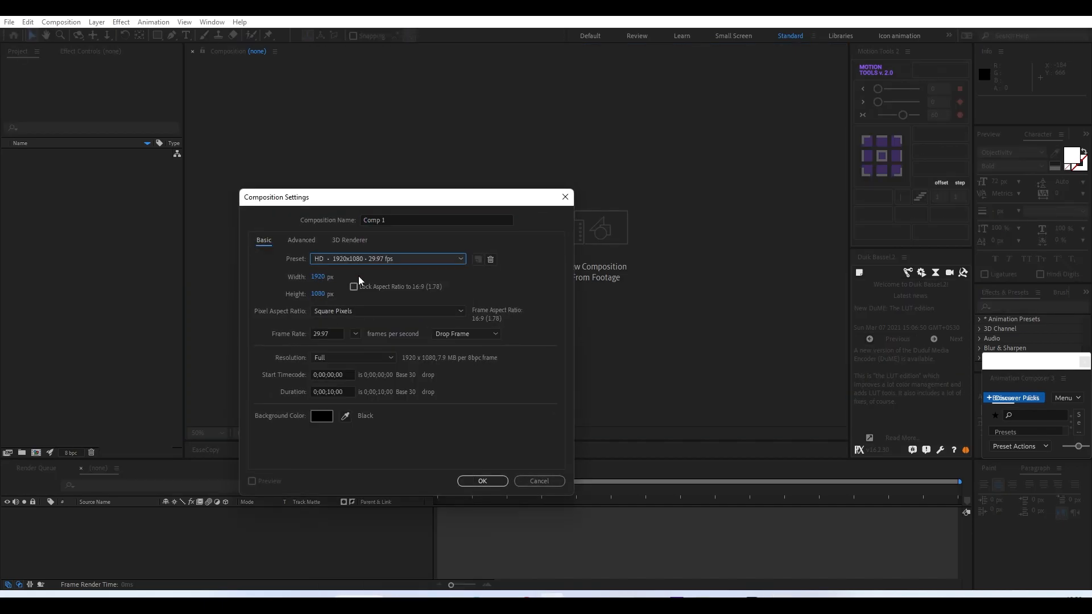
pyautogui.click(482, 481)
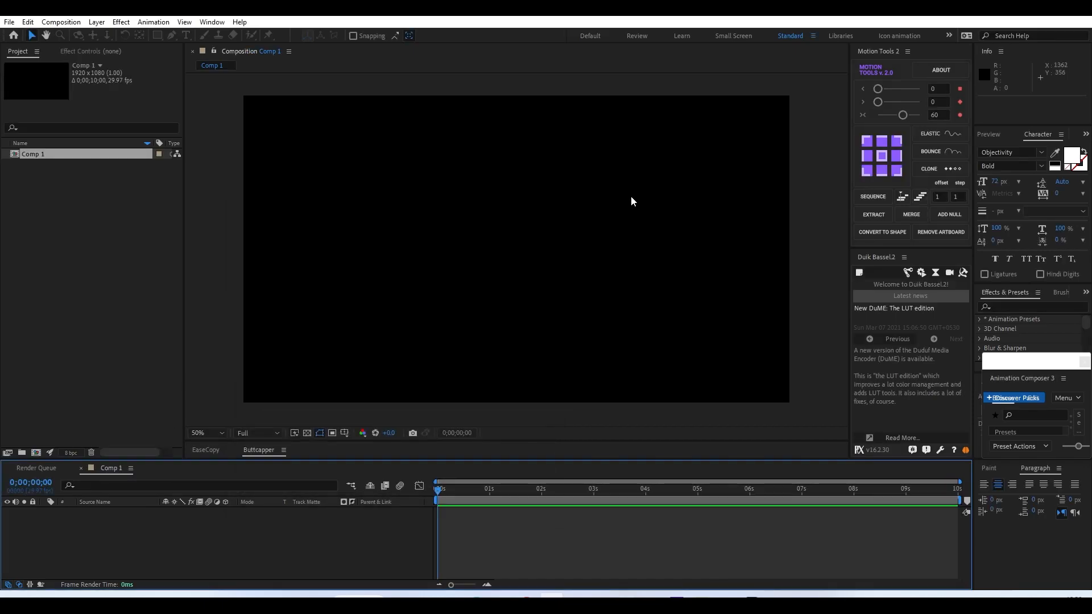
# Add a full-frame green solid named BG to Comp 1 and lock its layer
pyautogui.rightClick(342, 540)
pyautogui.moveTo(439, 397)
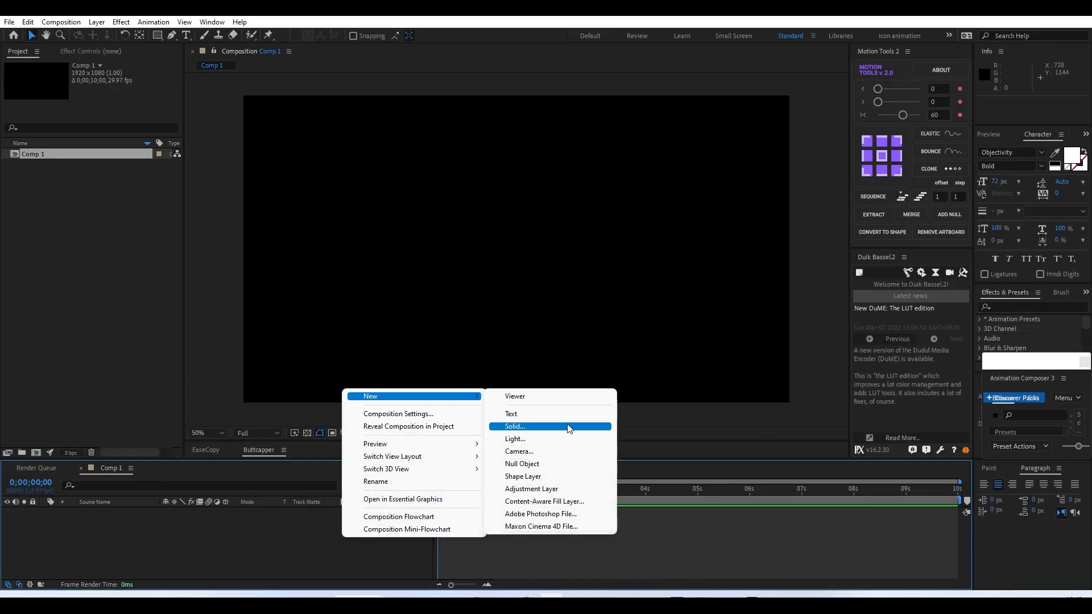
pyautogui.click(544, 426)
pyautogui.click(345, 425)
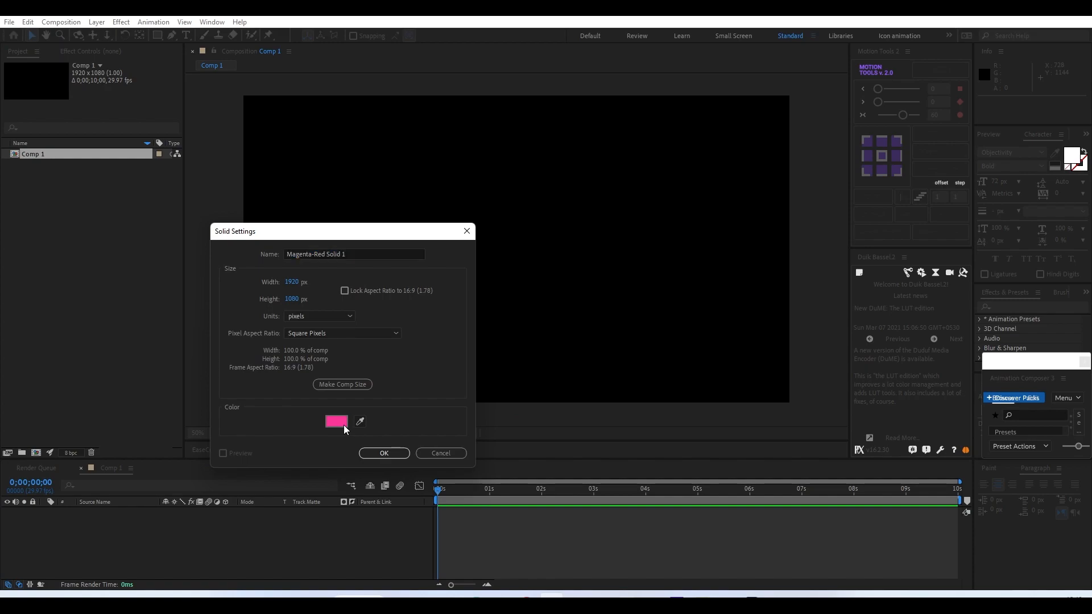
pyautogui.click(232, 421)
pyautogui.moveTo(230, 418)
pyautogui.mouseDown()
pyautogui.moveTo(230, 432)
pyautogui.moveTo(222, 383)
pyautogui.moveTo(222, 404)
pyautogui.mouseUp()
pyautogui.click(332, 356)
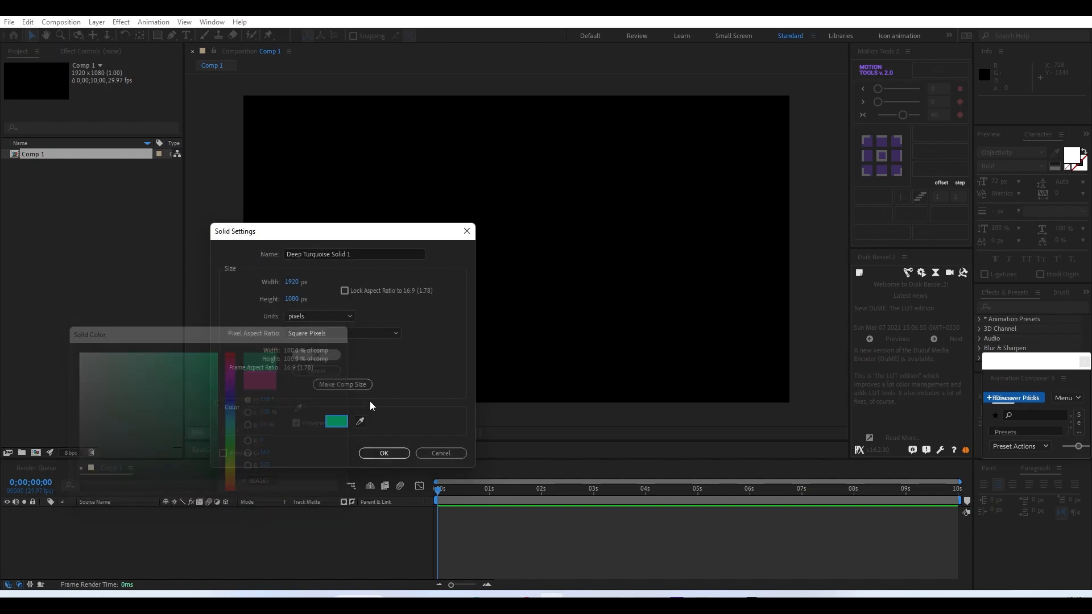
pyautogui.write('BG')
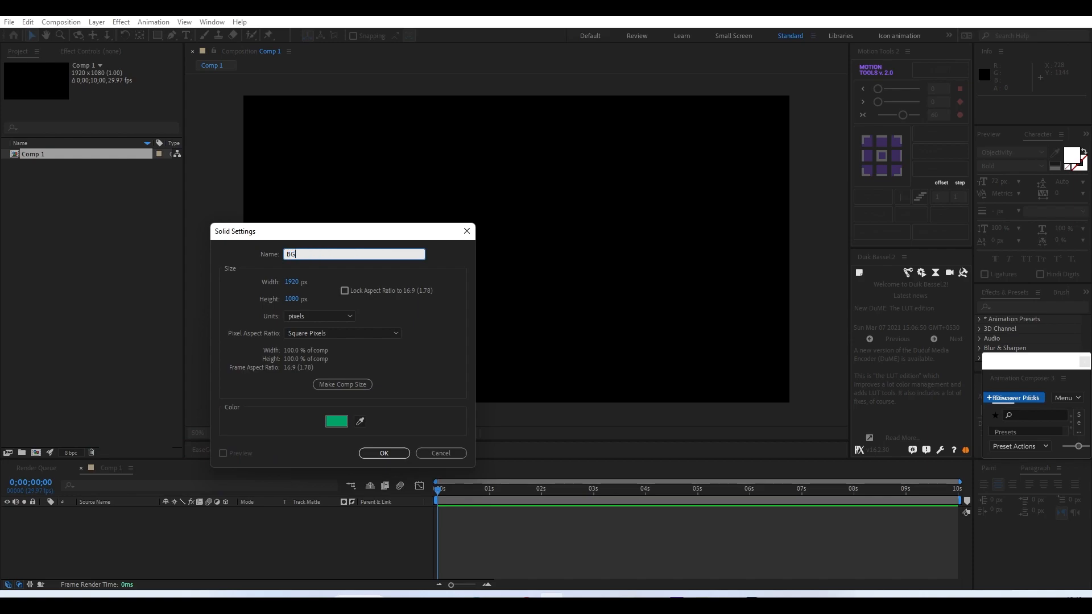
pyautogui.click(379, 452)
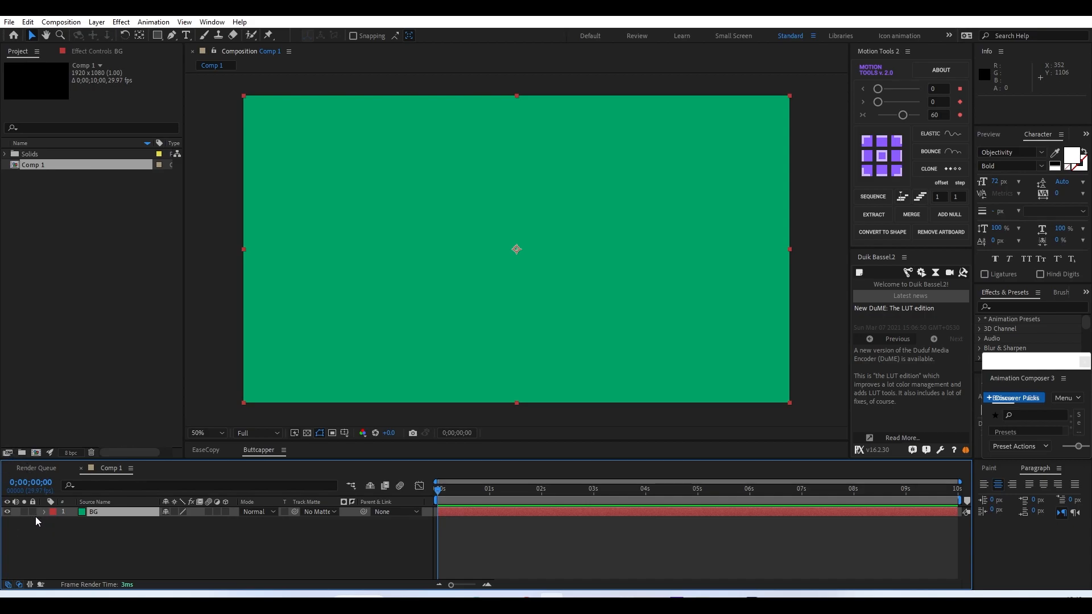
pyautogui.click(33, 512)
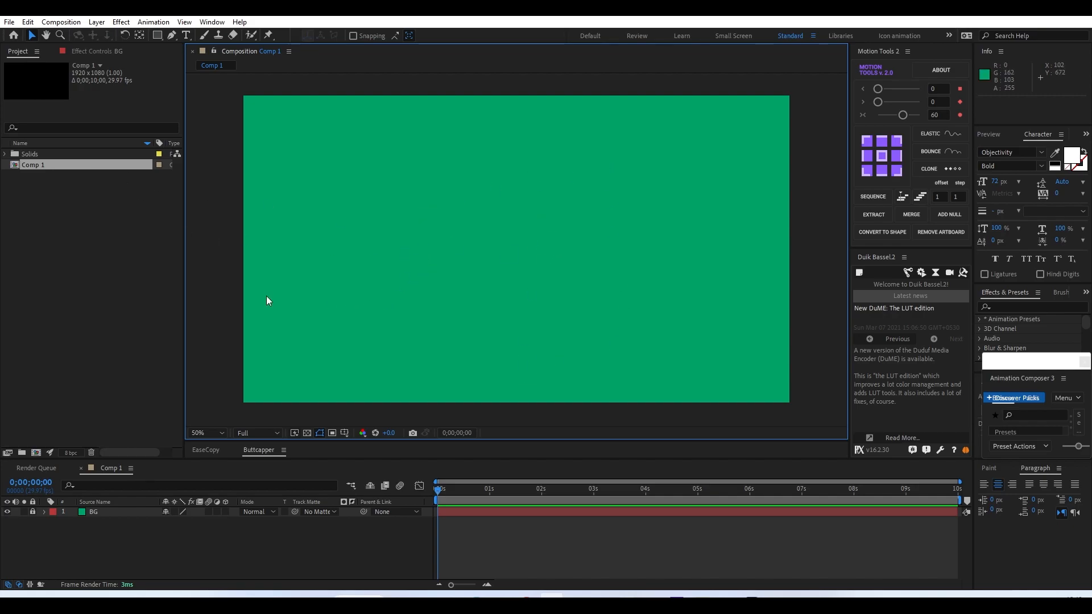
# Create a composition named Back page with a width of 400 px and a height of 60 px
pyautogui.rightClick(69, 247)
pyautogui.click(49, 192)
pyautogui.rightClick(49, 192)
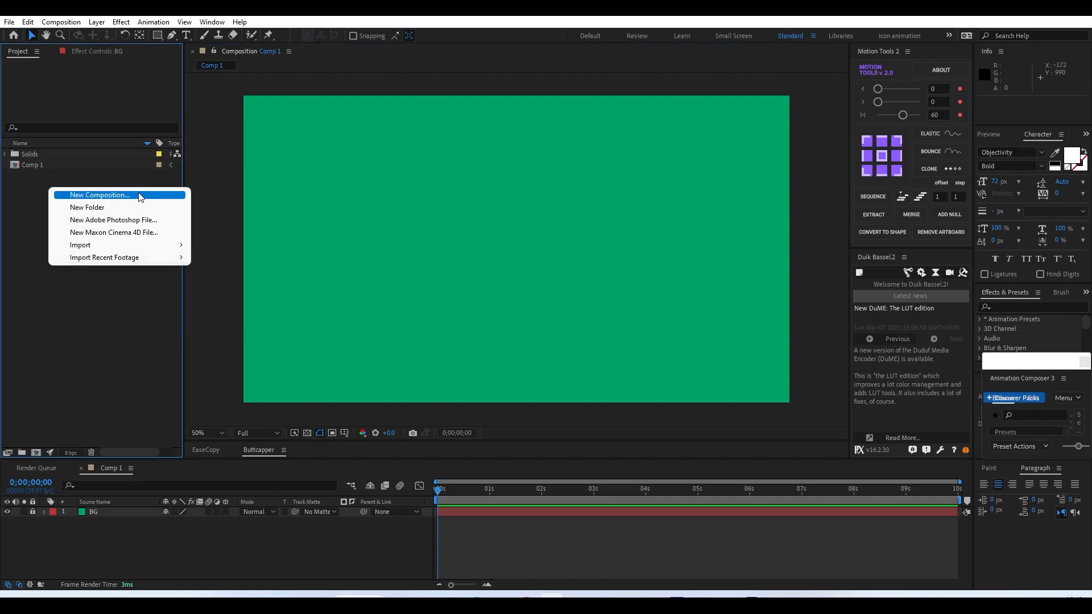
pyautogui.click(85, 197)
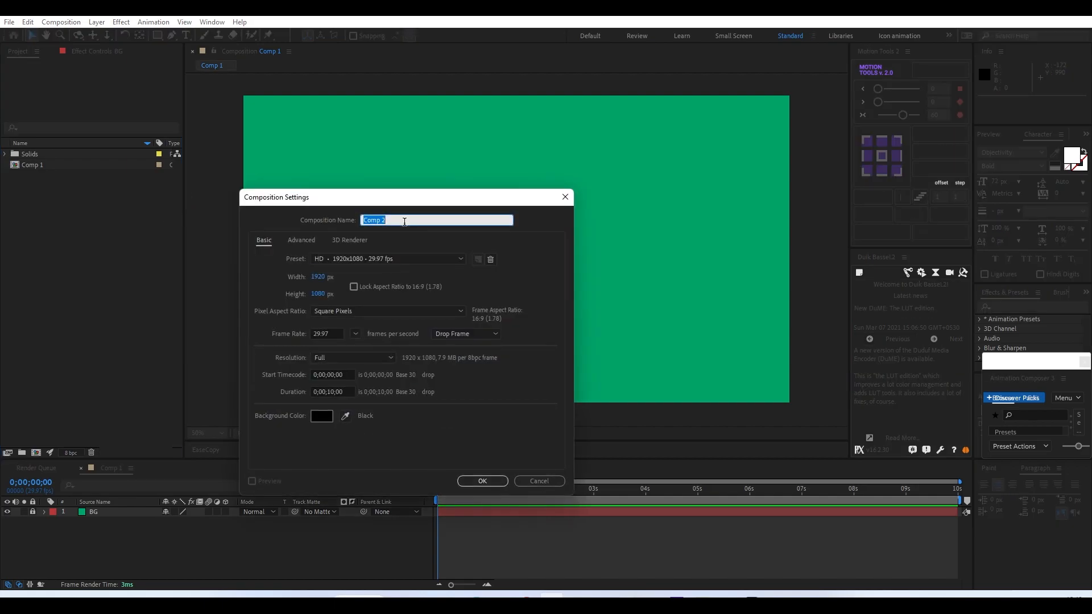
pyautogui.write('Back page')
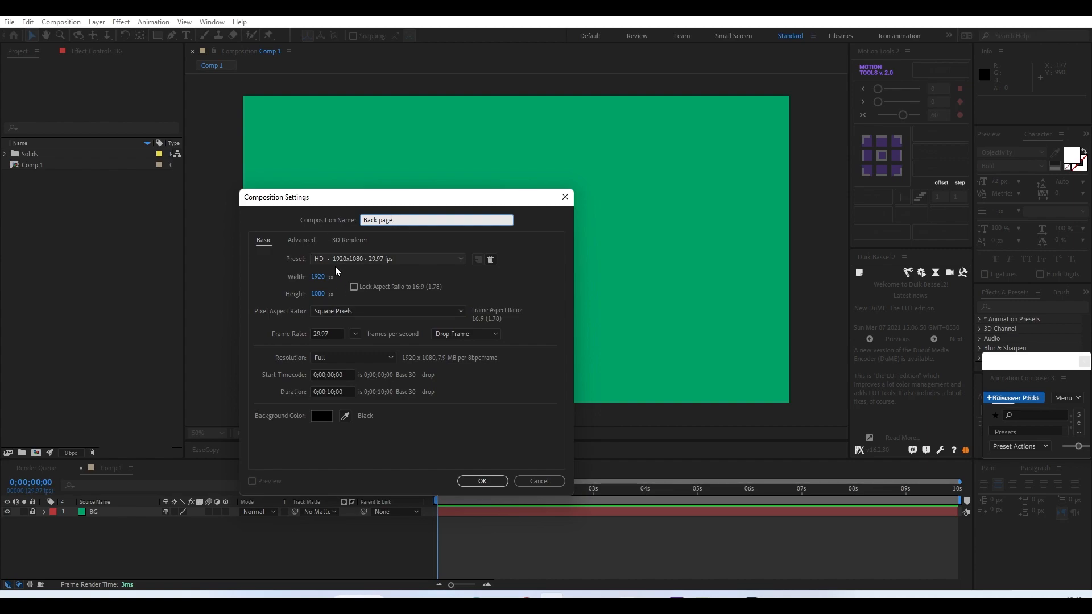
pyautogui.click(318, 277)
pyautogui.write('400')
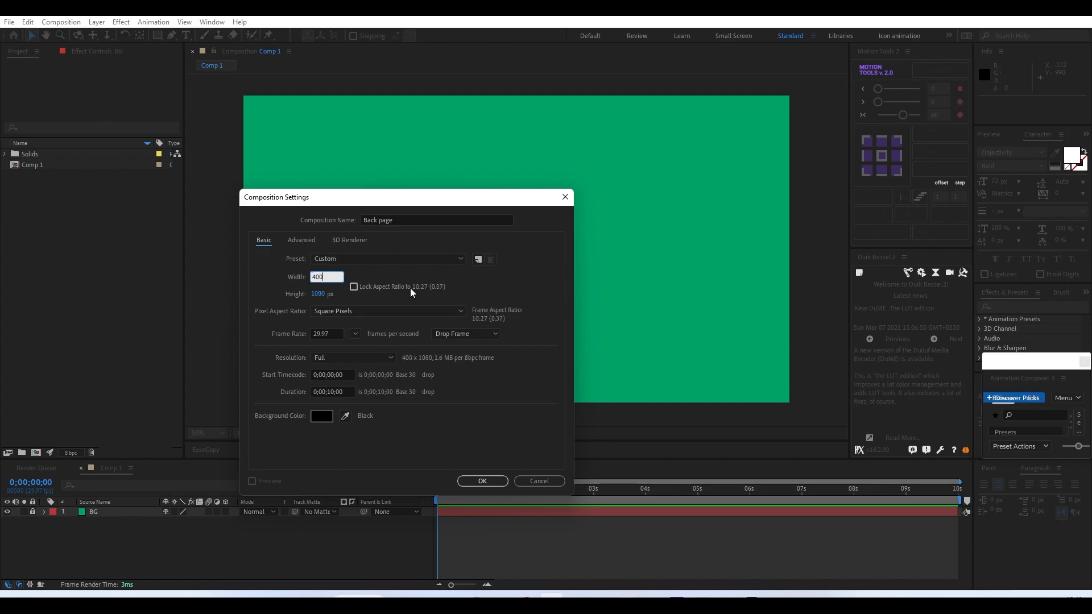
pyautogui.click(333, 291)
pyautogui.write('60')
pyautogui.click(404, 440)
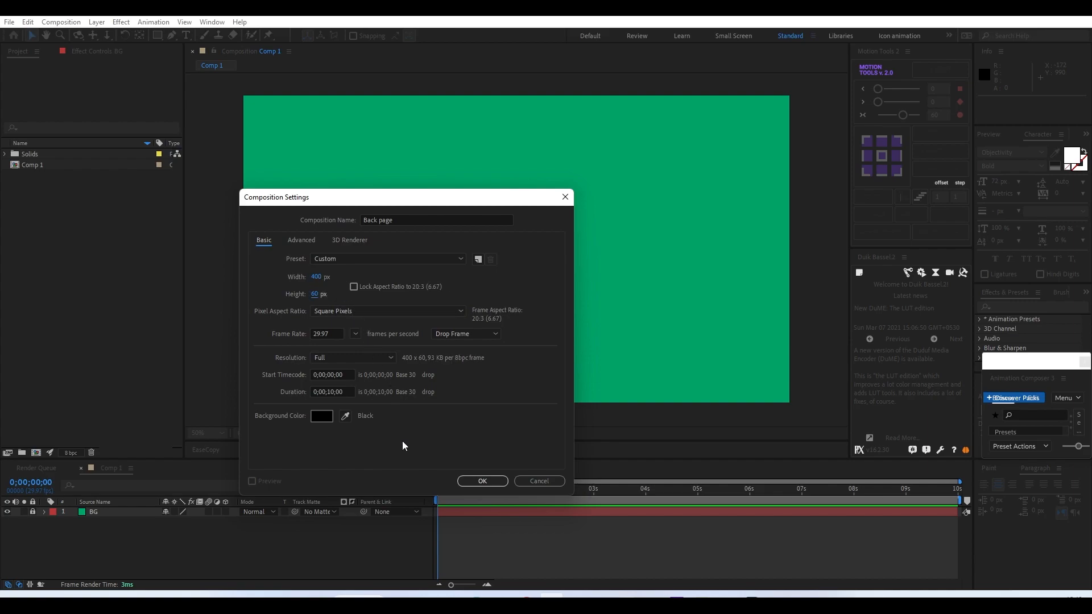
pyautogui.click(480, 482)
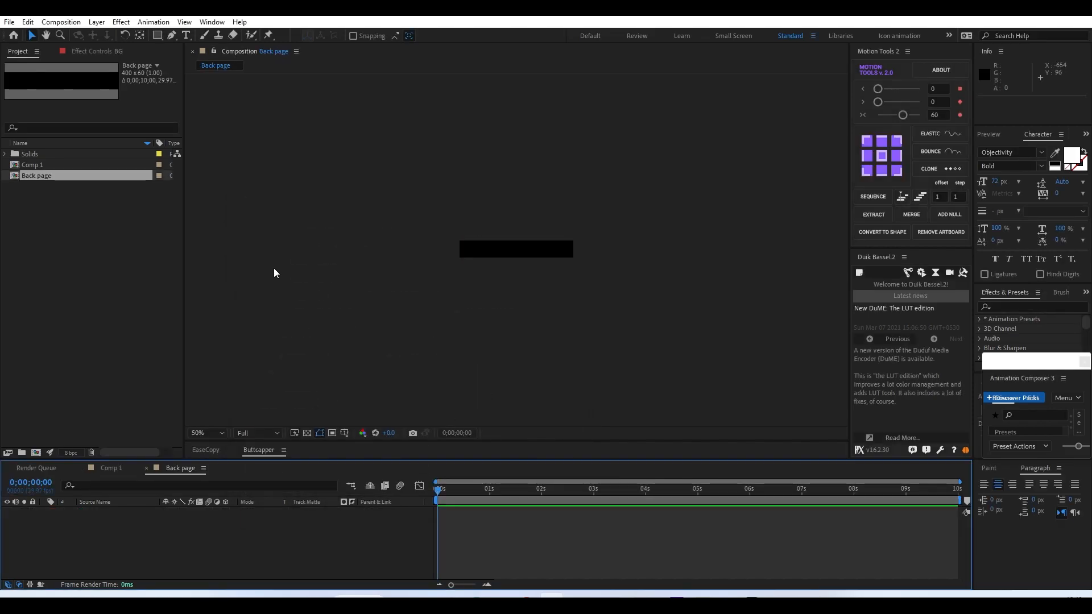
# Set the Back page composition's height to 600 px
pyautogui.hotkey('ctrl', 'k')
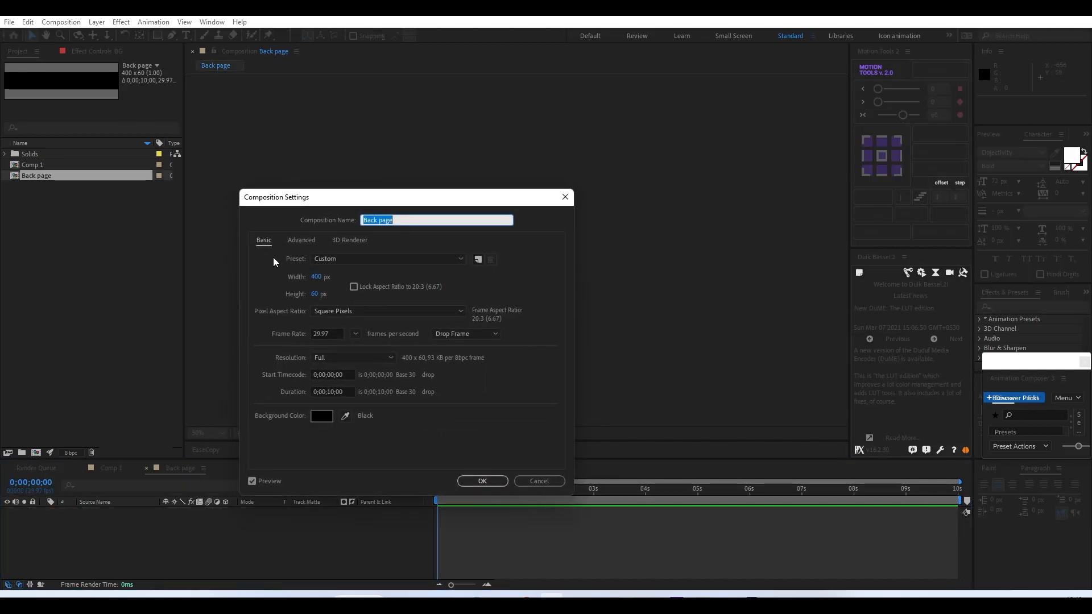
pyautogui.click(316, 297)
pyautogui.write('600')
pyautogui.click(481, 481)
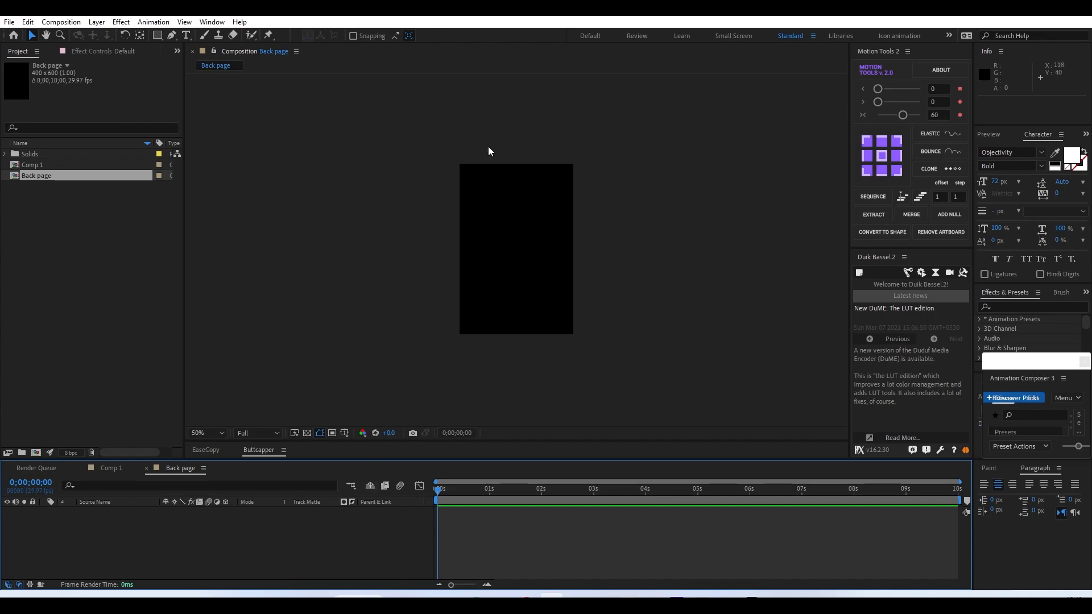
# Add a bright magenta-purple solid filling the 400 x 600 px Back page composition
pyautogui.rightClick(306, 515)
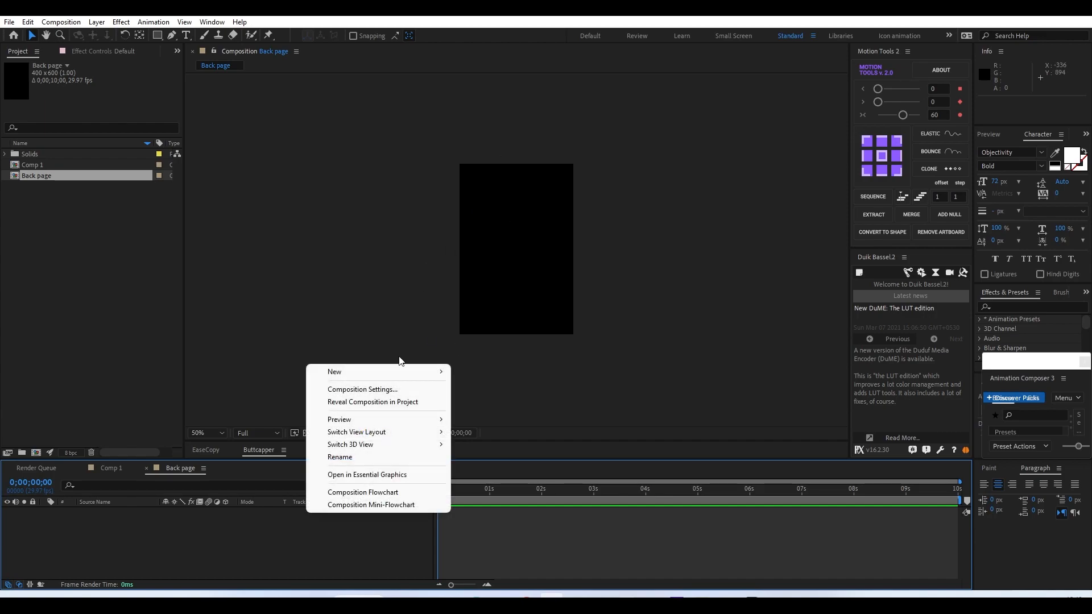
pyautogui.moveTo(399, 372)
pyautogui.click(478, 401)
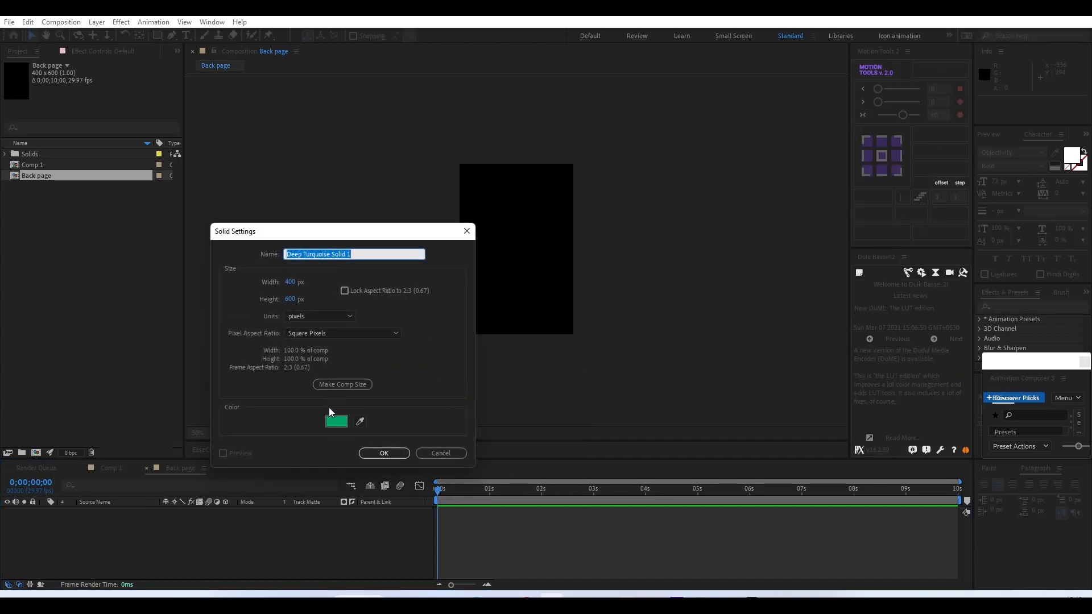
pyautogui.click(336, 421)
pyautogui.click(236, 387)
pyautogui.click(236, 383)
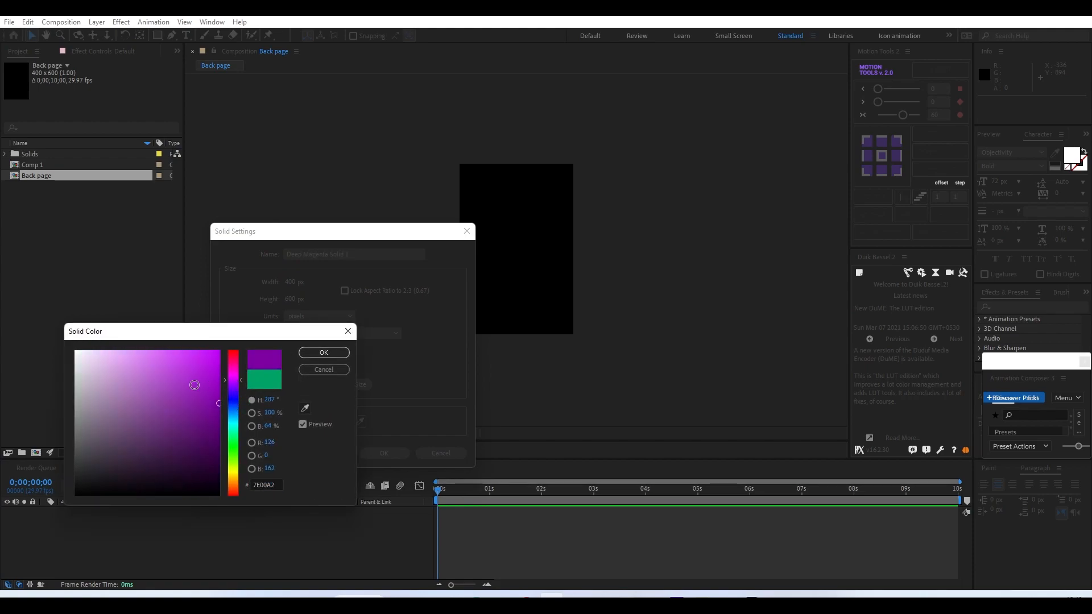
pyautogui.click(215, 367)
pyautogui.click(323, 353)
pyautogui.click(400, 454)
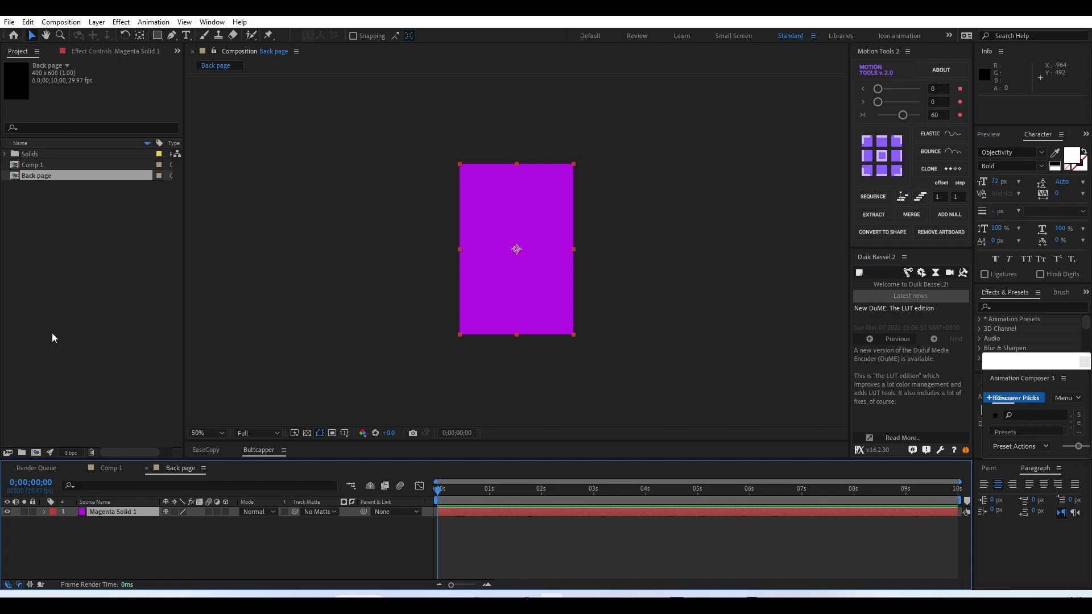
# Place the Back page composition in Comp 1 above BG and shift it right of centre to about 1176, 538
pyautogui.click(102, 469)
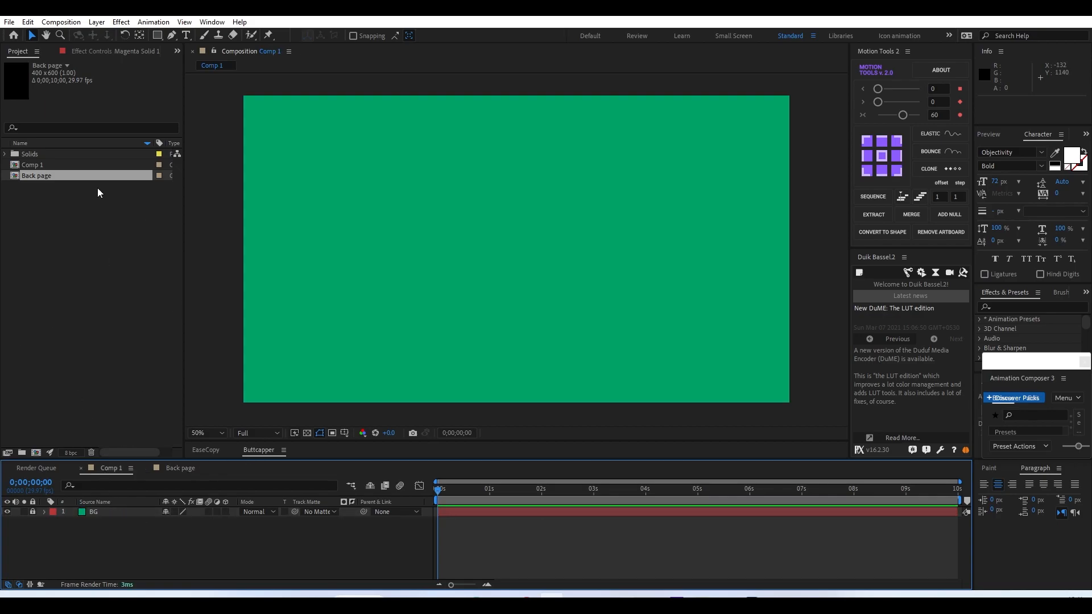
pyautogui.moveTo(38, 176); pyautogui.dragTo(140, 509)
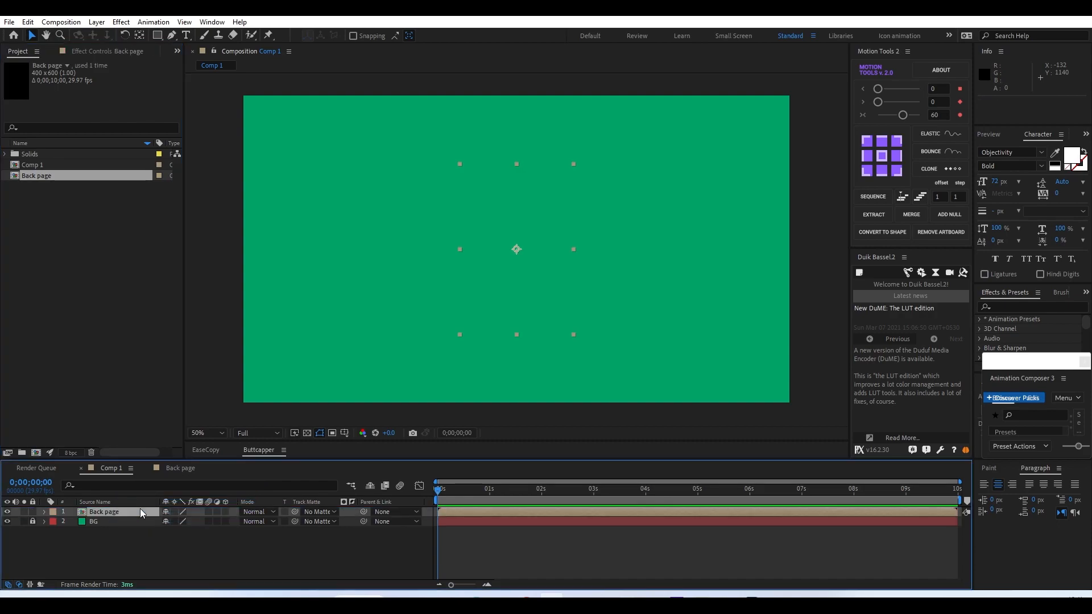
pyautogui.moveTo(462, 263); pyautogui.dragTo(544, 282)
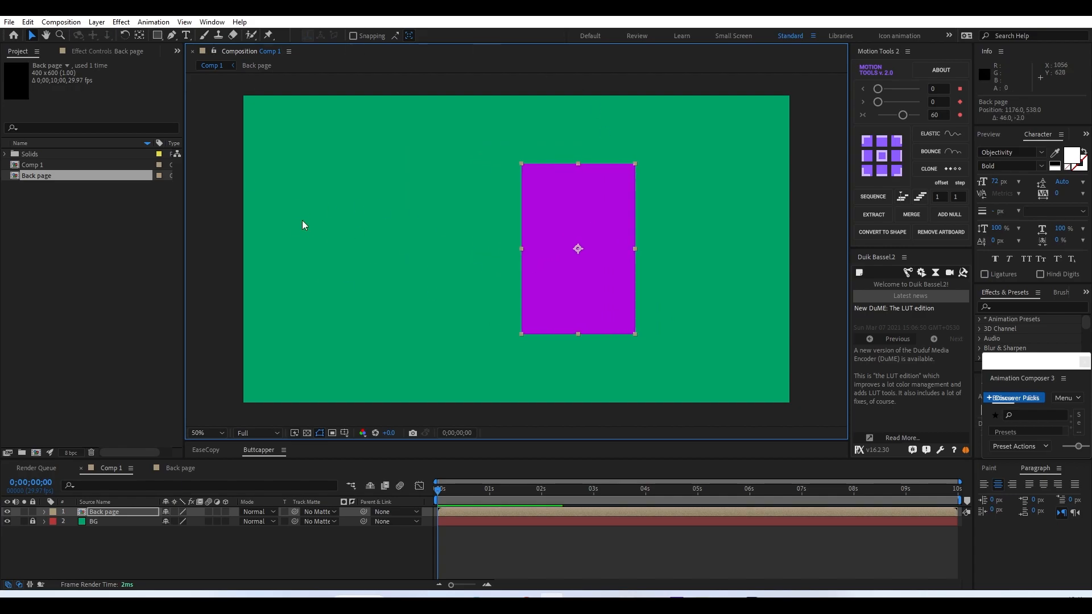
# Move the Back page layer's anchor point to the middle of its left edge
pyautogui.click(140, 35)
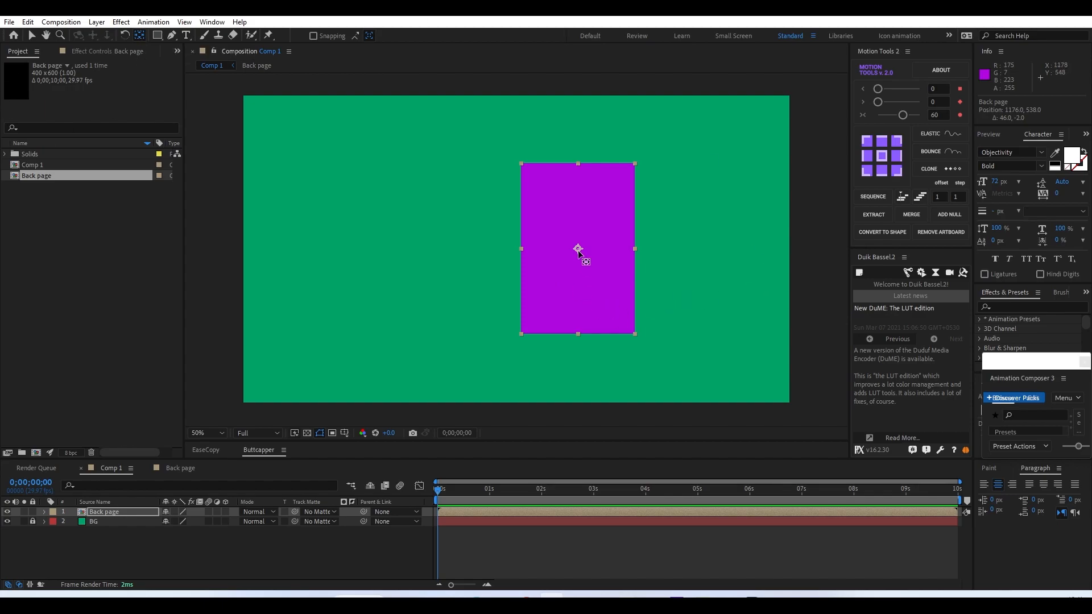
pyautogui.moveTo(581, 250); pyautogui.dragTo(530, 250)
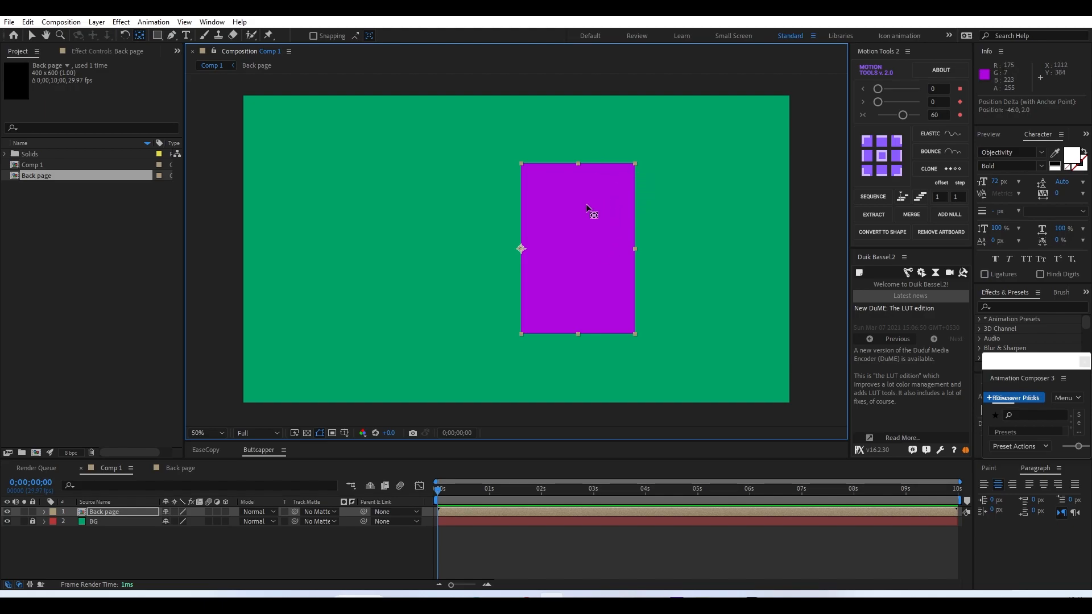
pyautogui.click(31, 35)
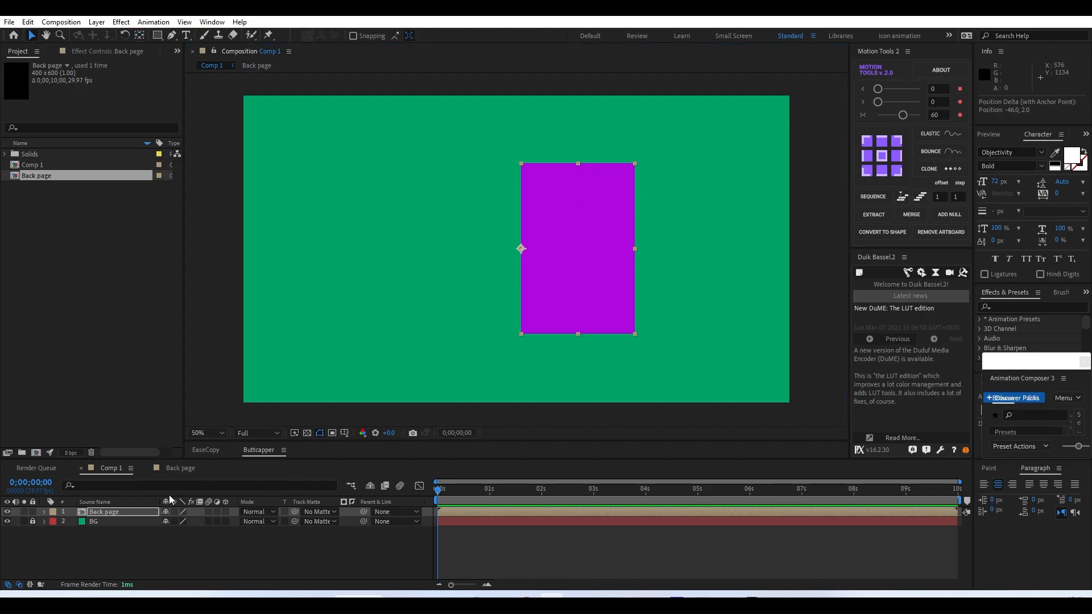
# Set the Back page layer's position to 960, 540
pyautogui.click(122, 513)
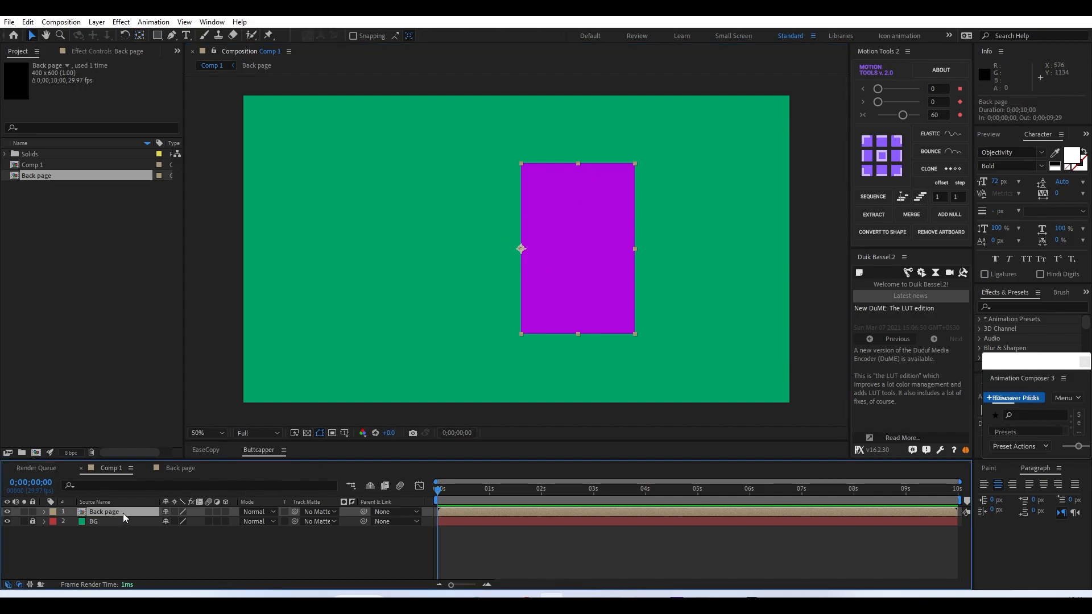
pyautogui.press('p')
pyautogui.click(169, 521)
pyautogui.write('960')
pyautogui.press('Tab')
pyautogui.write('540')
pyautogui.press('Return')
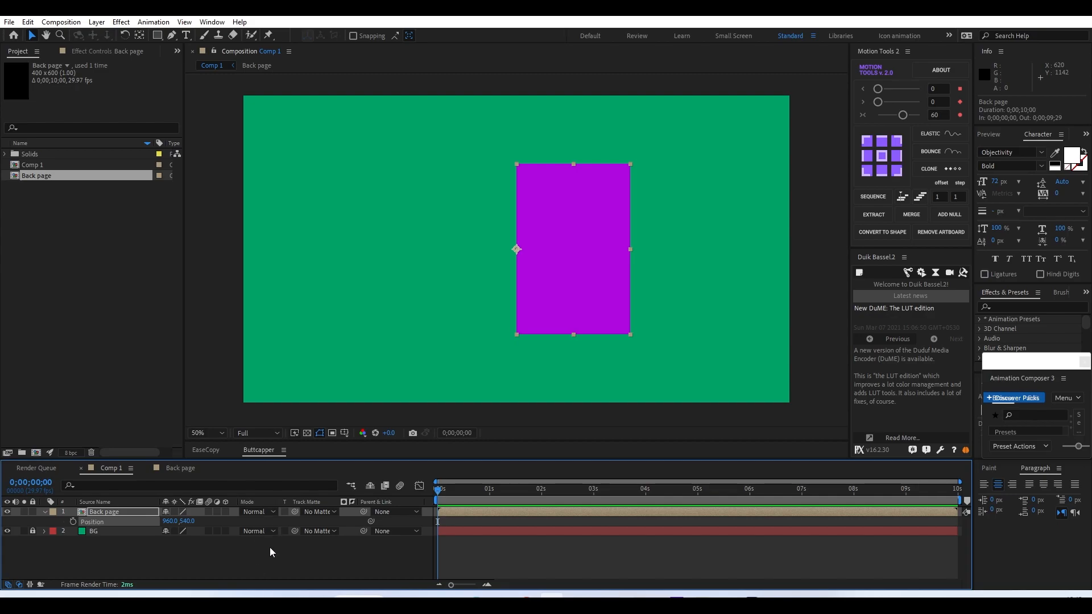
pyautogui.click(295, 565)
# Make the Back page layer a 3D layer and collapse its properties
pyautogui.click(452, 512)
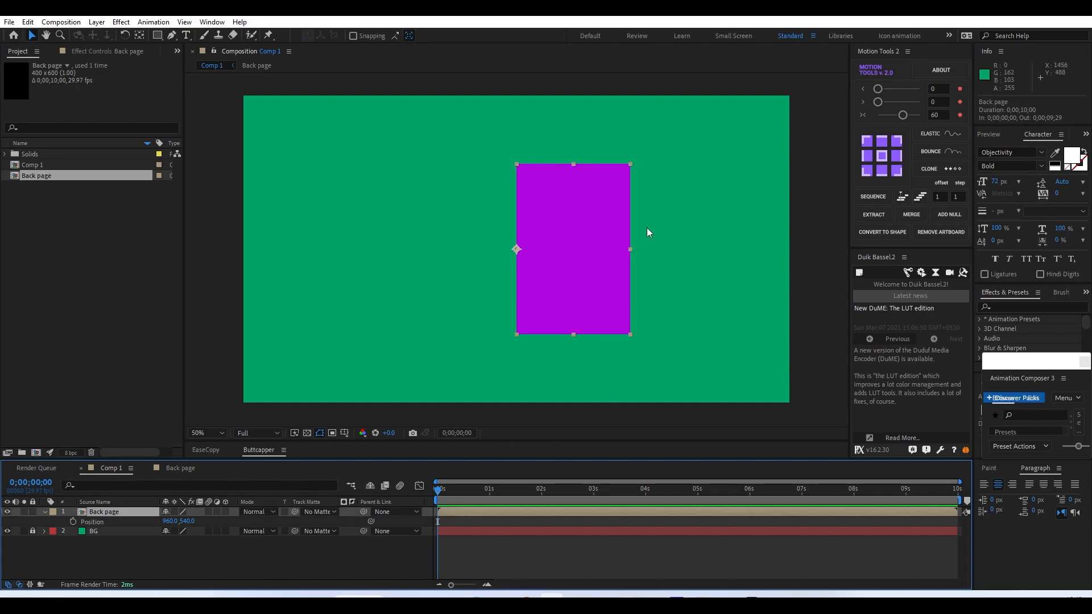
pyautogui.click(226, 512)
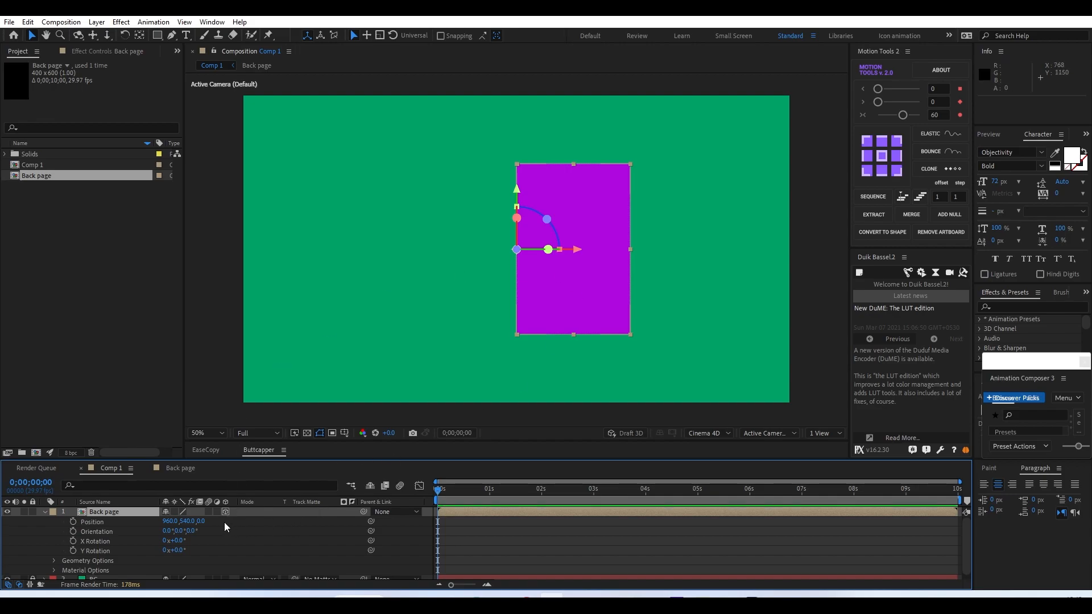
pyautogui.click(45, 512)
# Duplicate the Back page layer in Comp 1
pyautogui.click(105, 513)
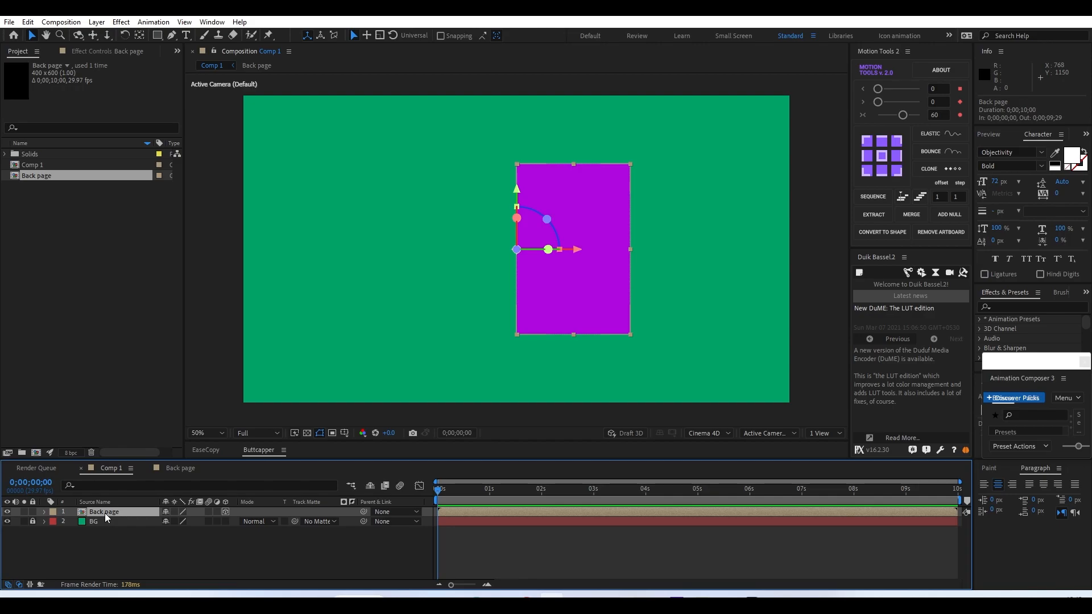
pyautogui.hotkey('ctrl', 'd')
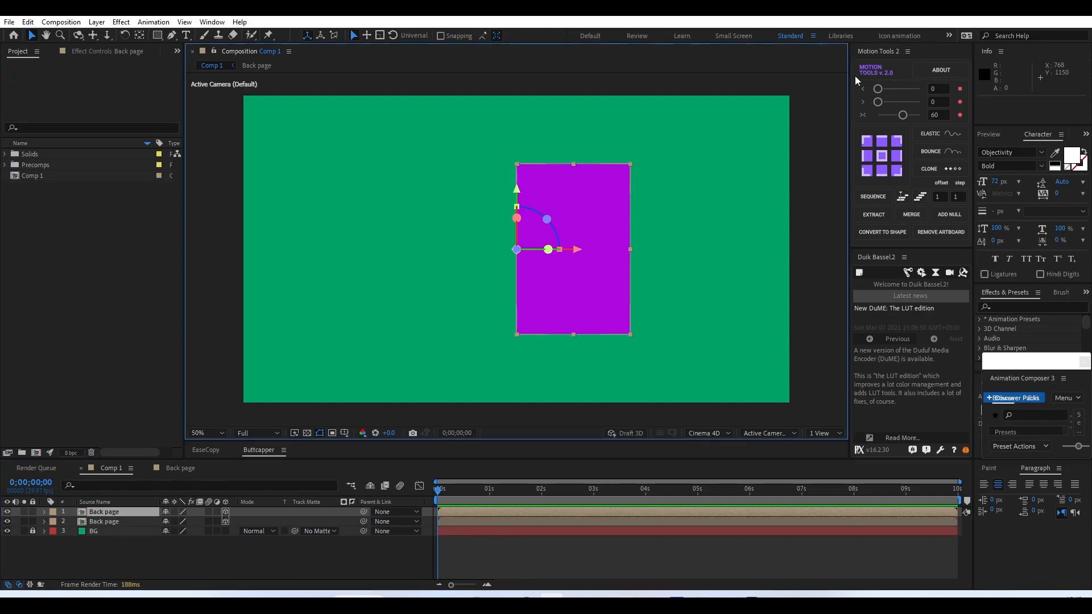
pyautogui.click(50, 332)
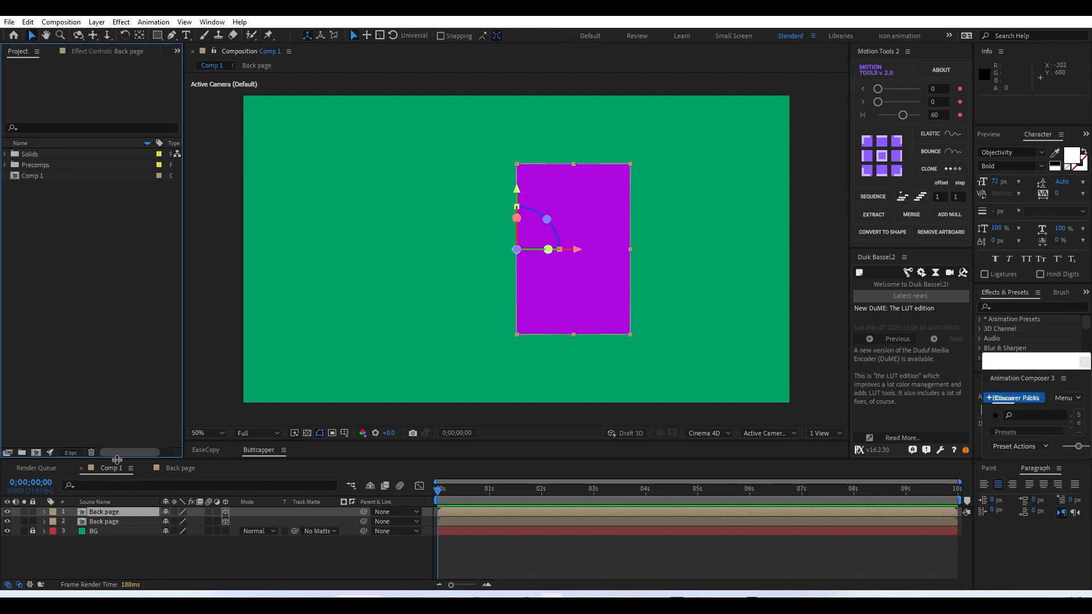
# Duplicate the Back page composition as Front page and replace the top Back page layer in Comp 1 with it
pyautogui.click(5, 165)
pyautogui.click(55, 177)
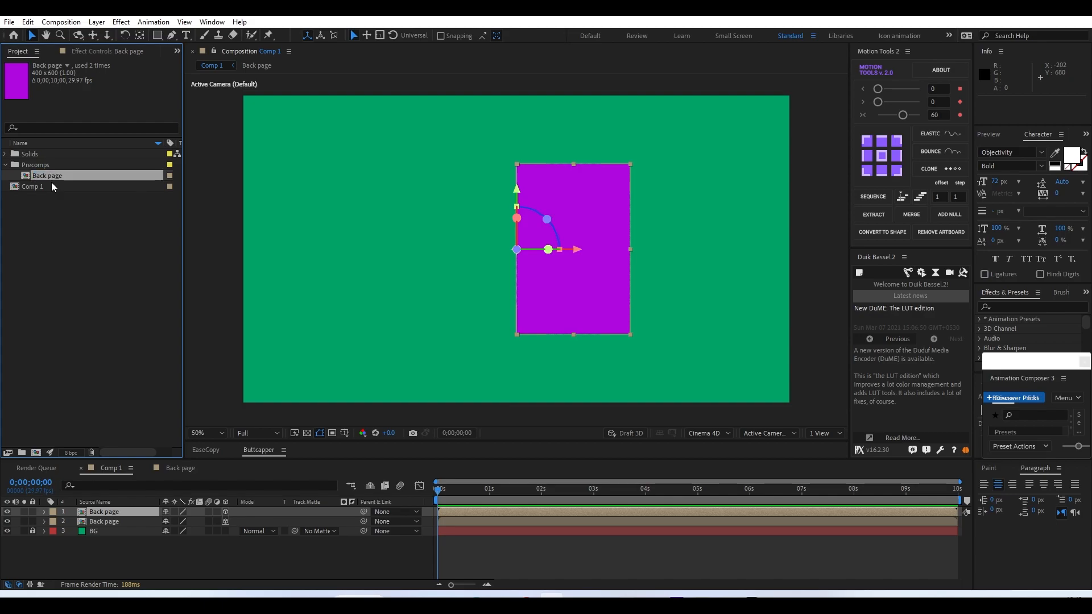
pyautogui.hotkey('ctrl', 'd')
pyautogui.press('Return')
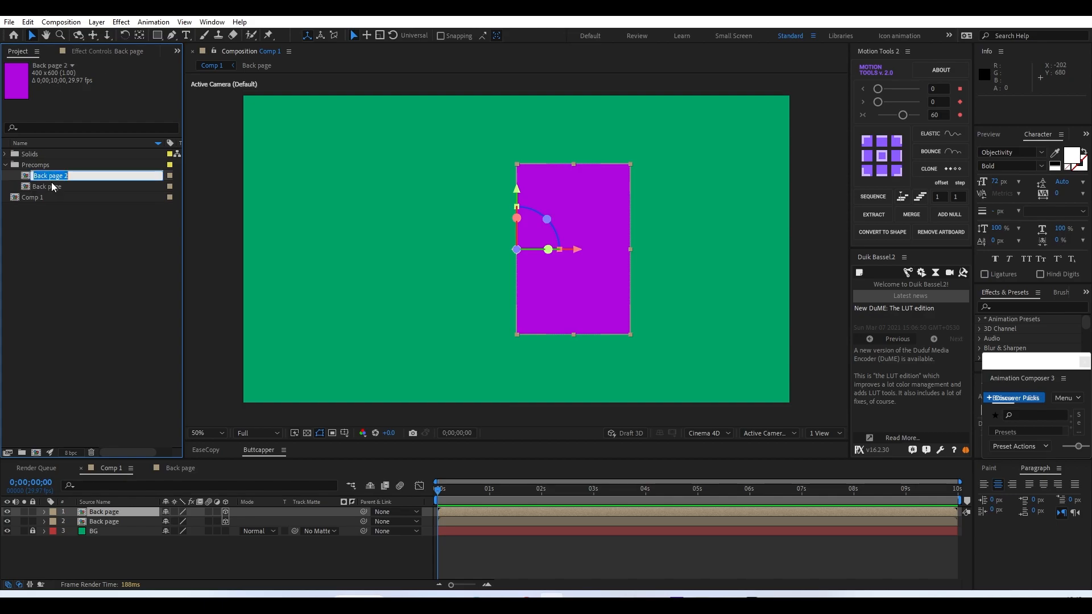
pyautogui.write('Front page')
pyautogui.press('Return')
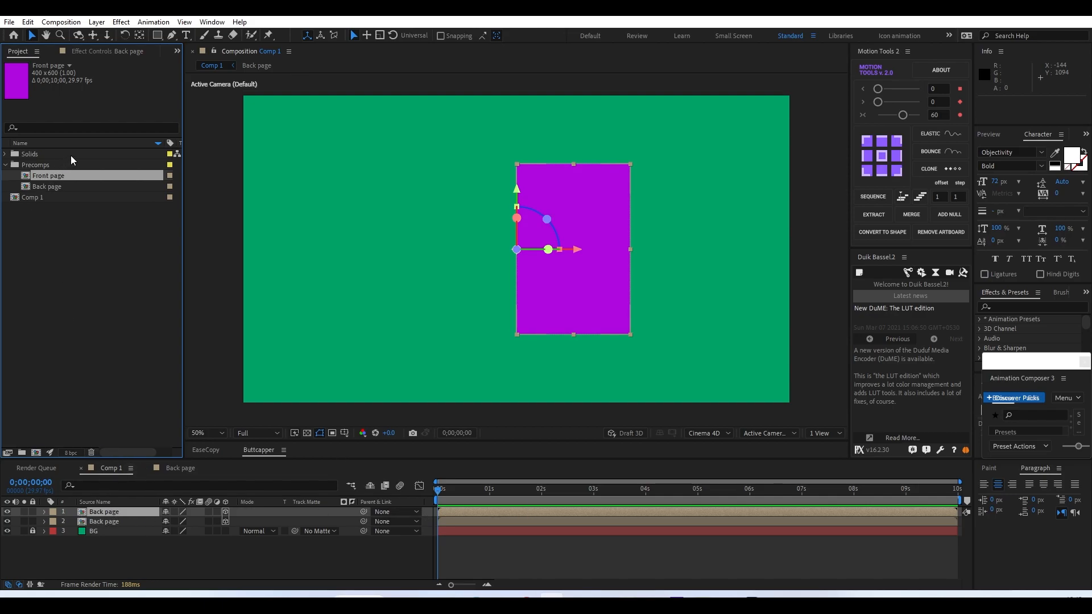
pyautogui.moveTo(53, 175); pyautogui.dragTo(469, 510)
pyautogui.moveTo(470, 510); pyautogui.dragTo(468, 510)
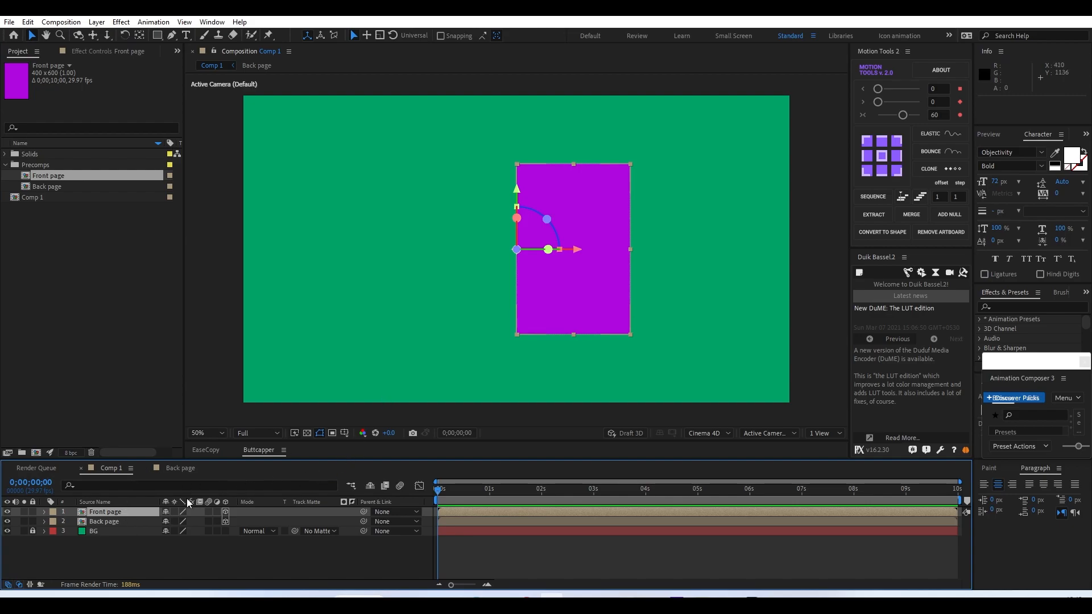
# Set the Front page layer's Y rotation to 180°
pyautogui.press('r')
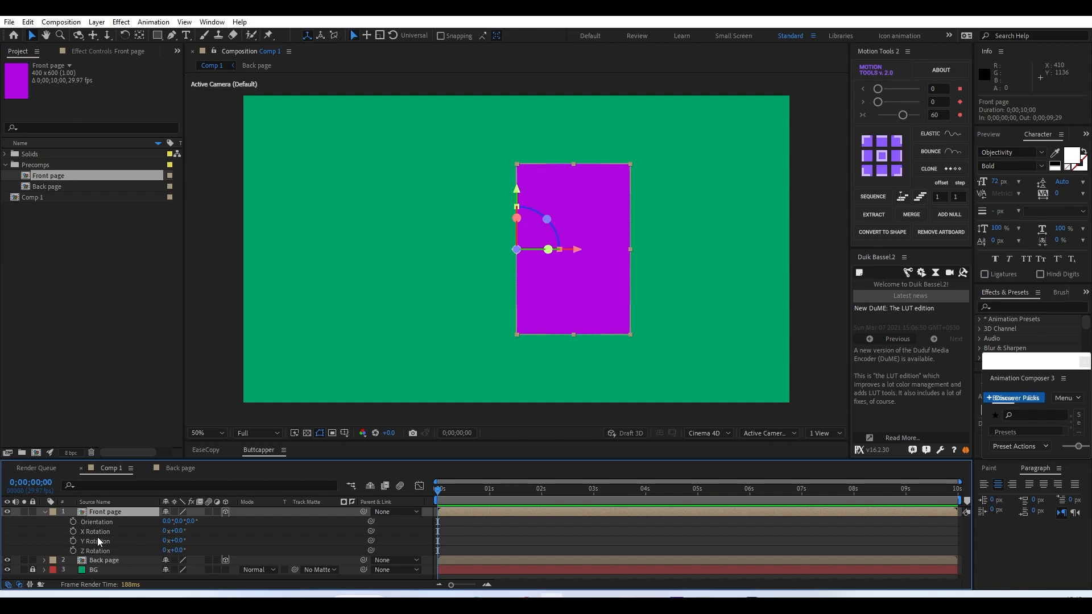
pyautogui.click(182, 540)
pyautogui.write('180')
pyautogui.press('Return')
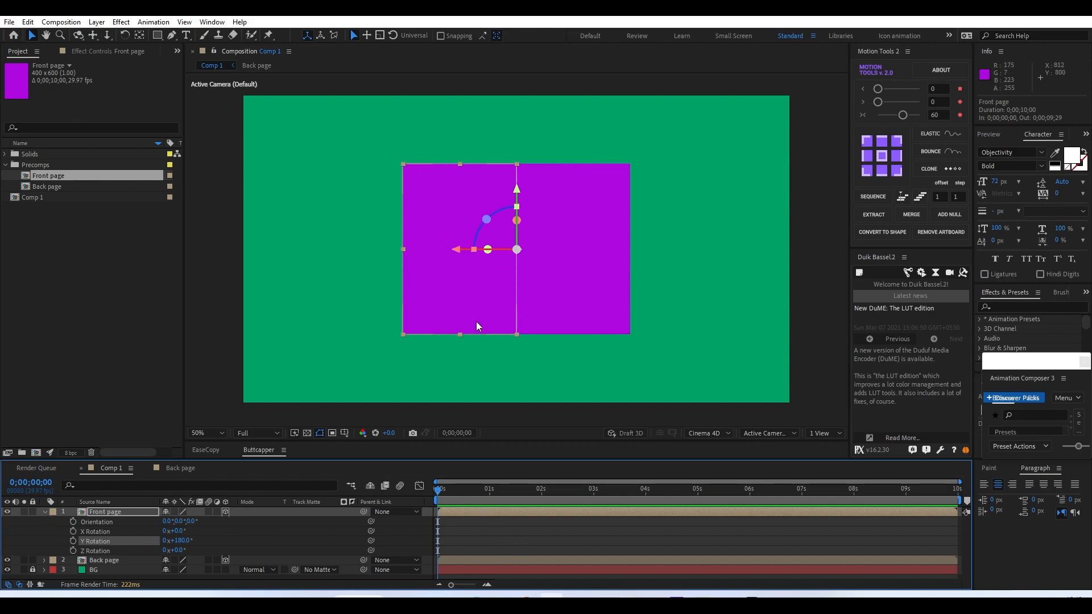
# Keyframe the Front page layer's Y rotation at 180° at 1 second and at 0° at 0 seconds
pyautogui.click(455, 490)
pyautogui.moveTo(458, 492); pyautogui.dragTo(491, 500)
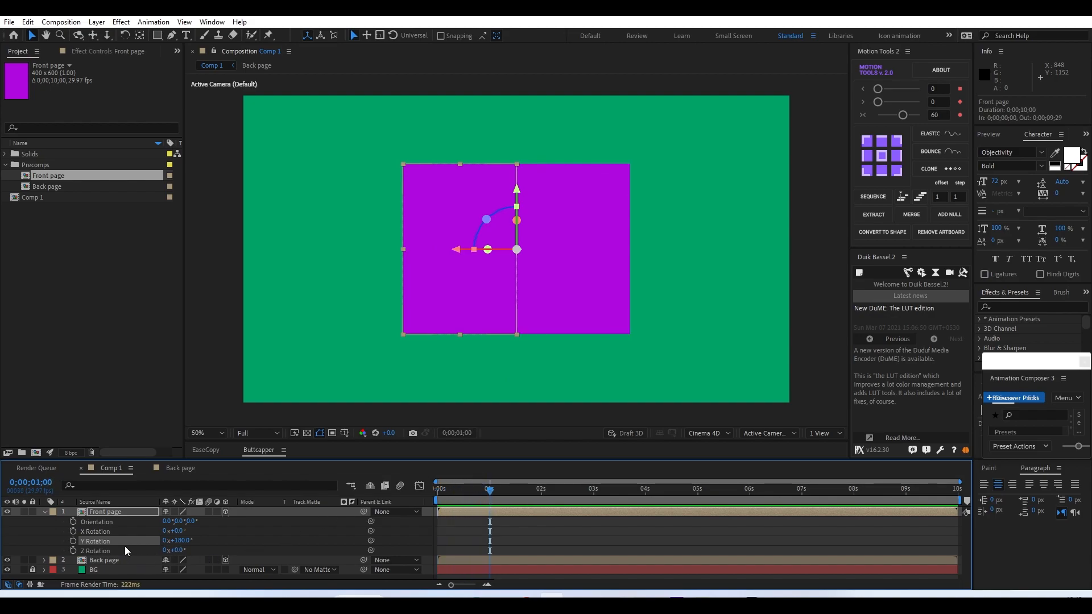
pyautogui.click(73, 541)
pyautogui.moveTo(483, 489); pyautogui.dragTo(428, 497)
pyautogui.click(180, 541)
pyautogui.write('0')
pyautogui.press('Return')
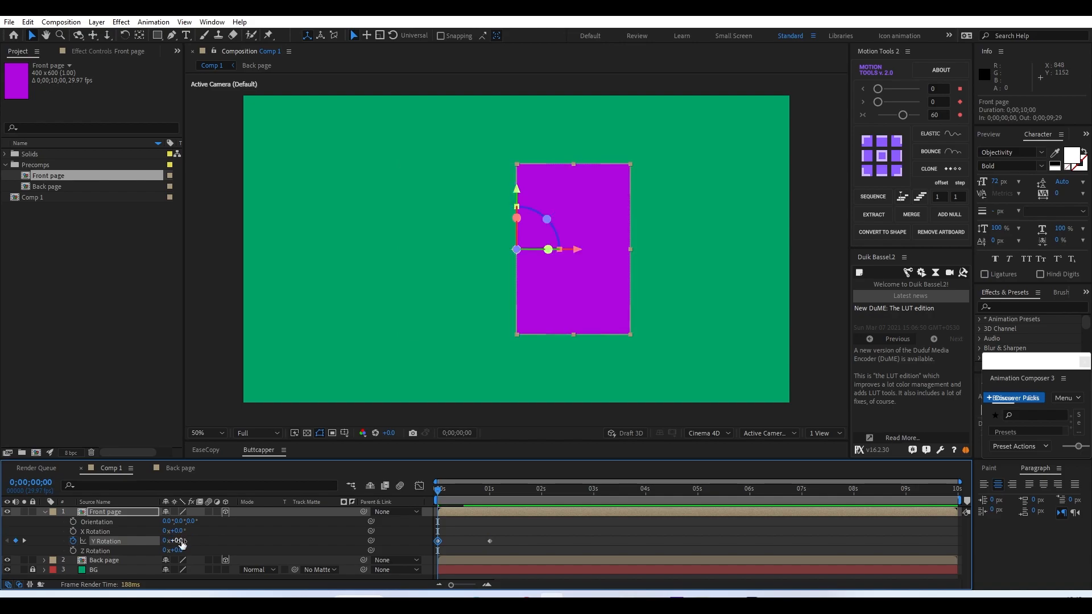
# Lower the preview resolution to Third and enable Draft 3D for Comp 1
pyautogui.moveTo(439, 488); pyautogui.dragTo(438, 522)
pyautogui.click(254, 434)
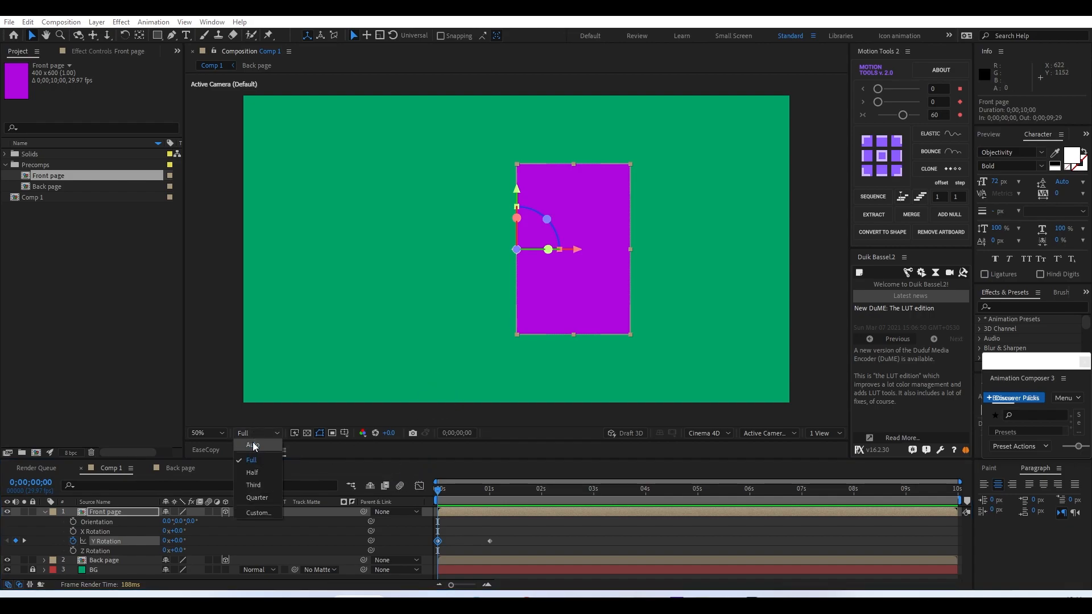
pyautogui.click(254, 485)
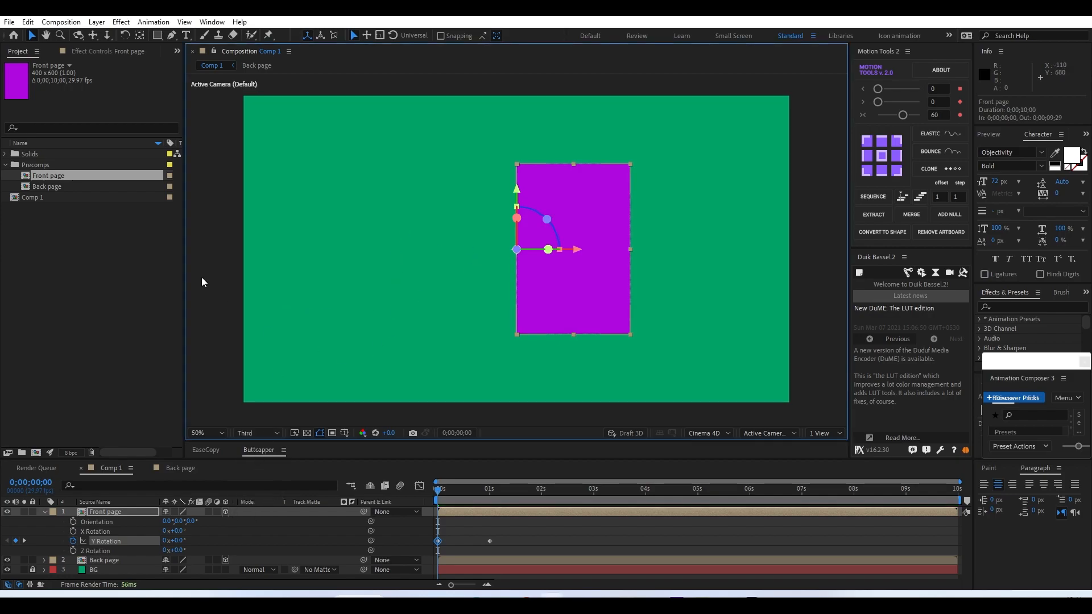
pyautogui.click(627, 433)
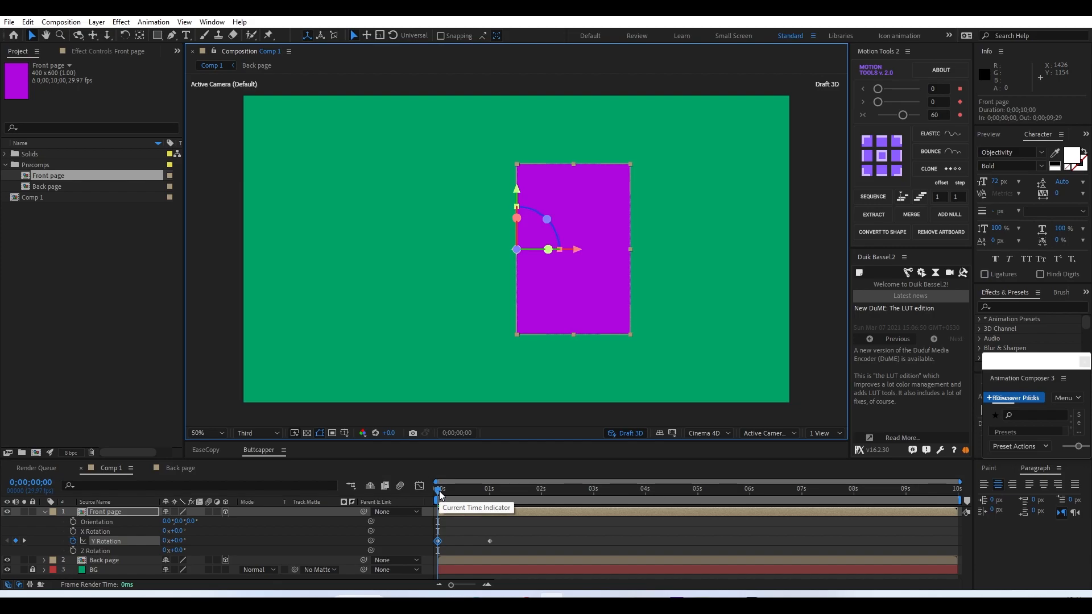
# Preview the page turn from the start and park the playhead at 0;00;00;23, with the page partly turned
pyautogui.moveTo(439, 495)
pyautogui.mouseDown()
pyautogui.moveTo(483, 503)
pyautogui.moveTo(430, 494)
pyautogui.mouseUp()
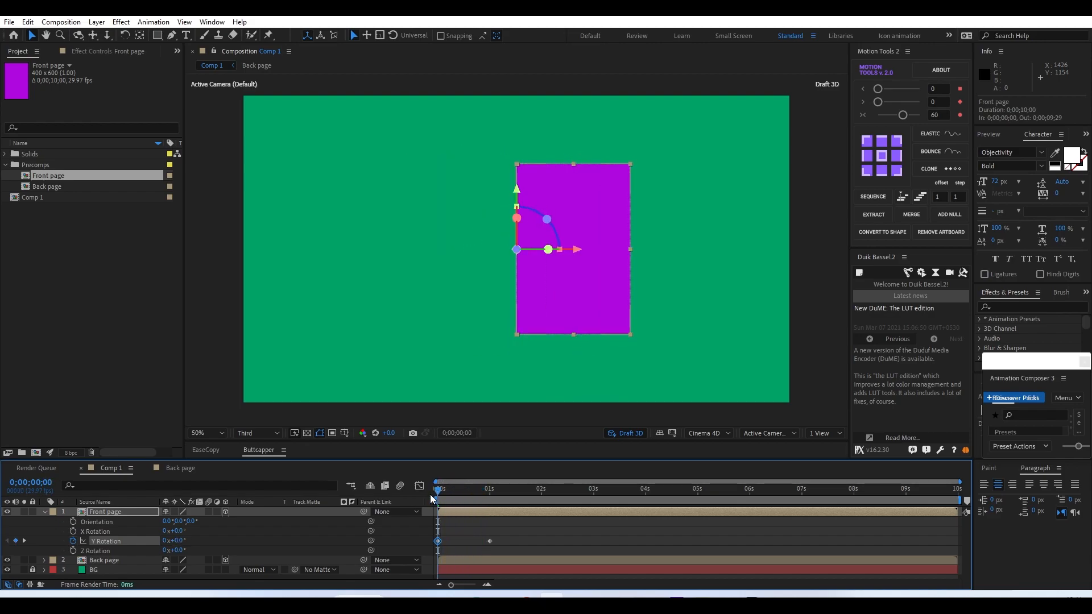
pyautogui.press('space')
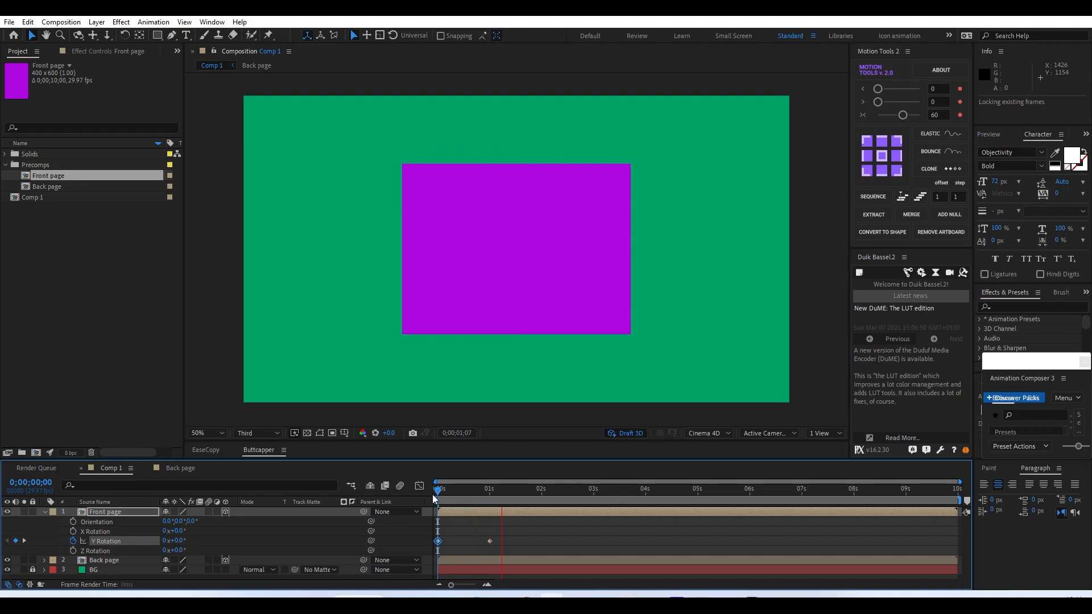
pyautogui.press('space')
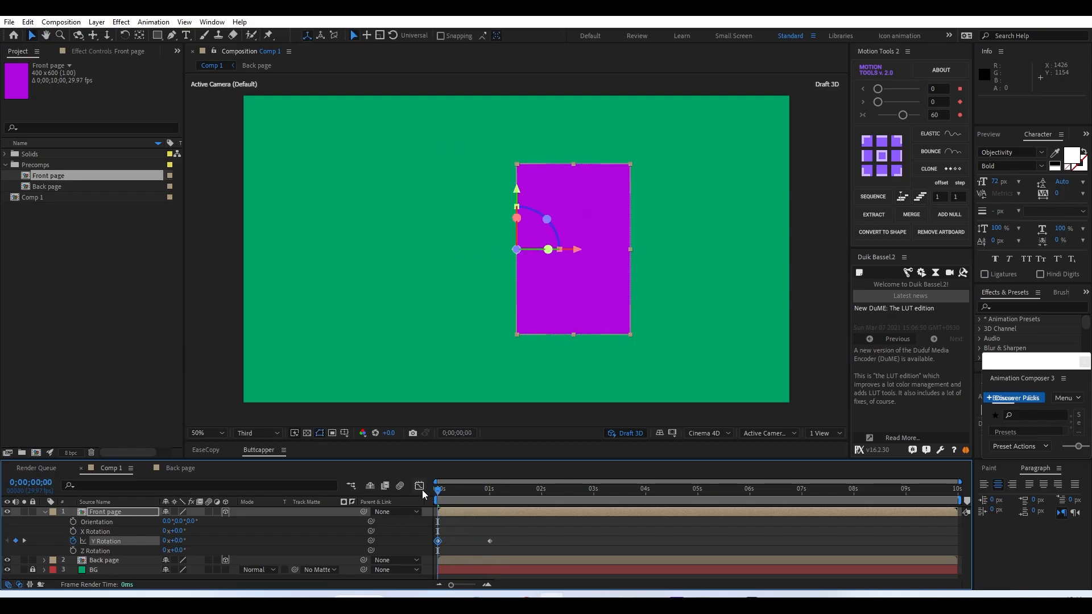
pyautogui.press('space')
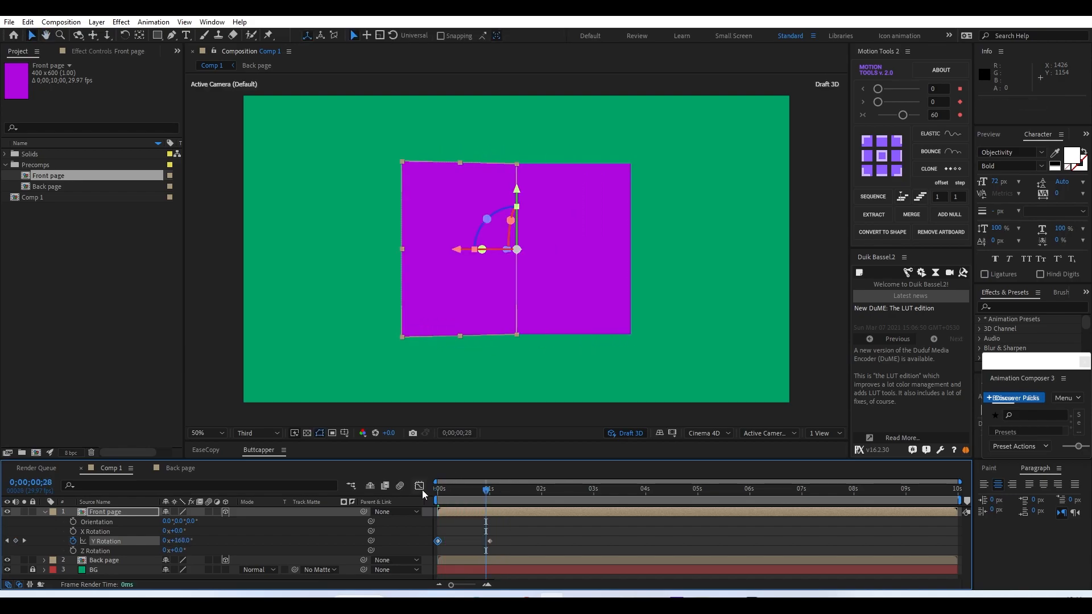
pyautogui.moveTo(471, 493); pyautogui.dragTo(477, 493)
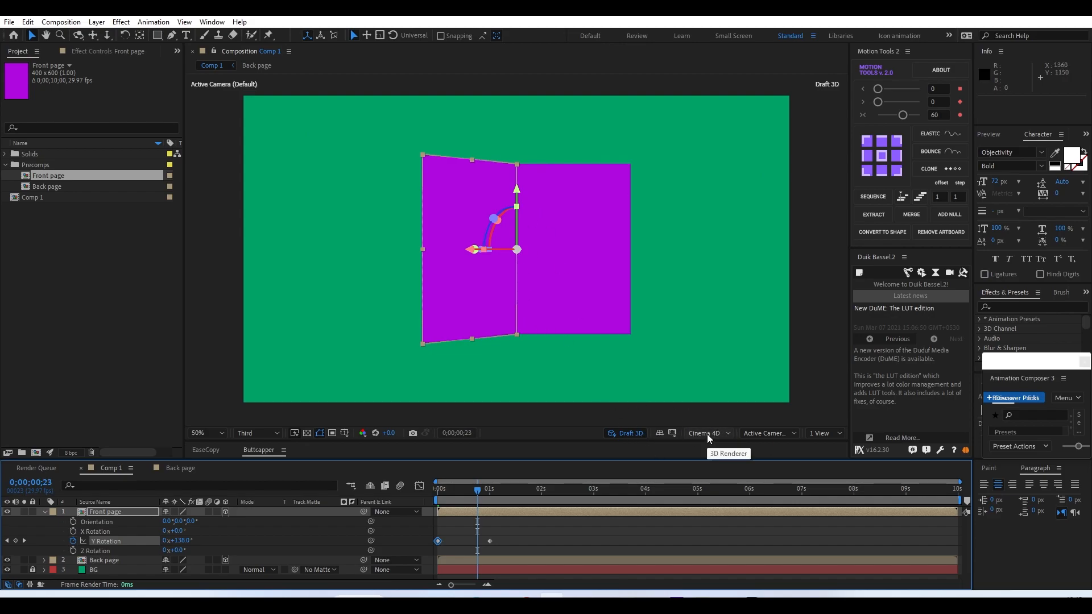
# Switch the 3D renderer to Classic 3D and back to Cinema 4D
pyautogui.click(728, 434)
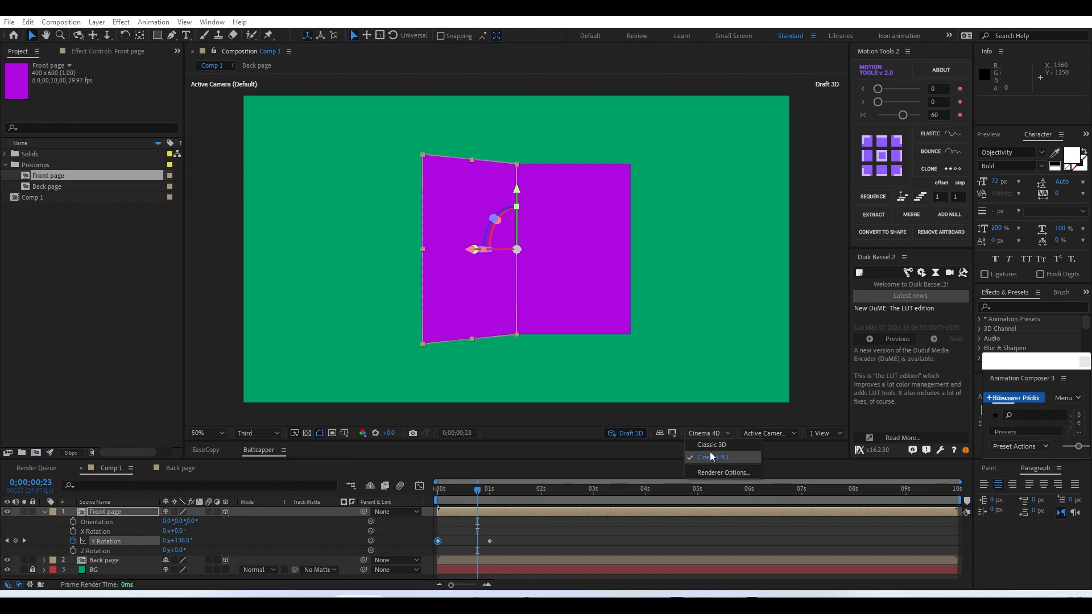
pyautogui.click(718, 443)
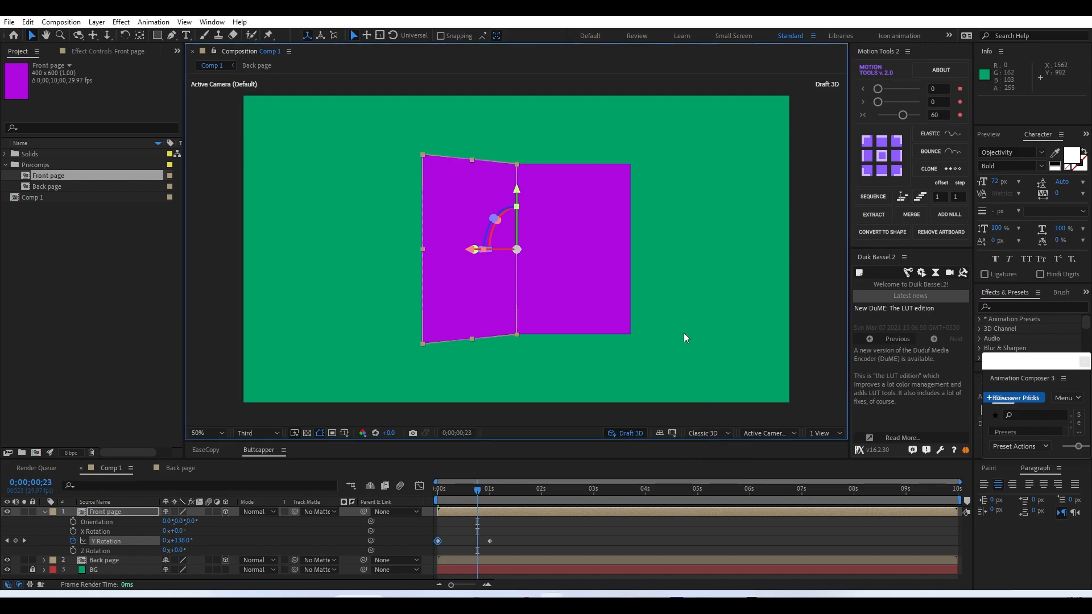
pyautogui.click(725, 434)
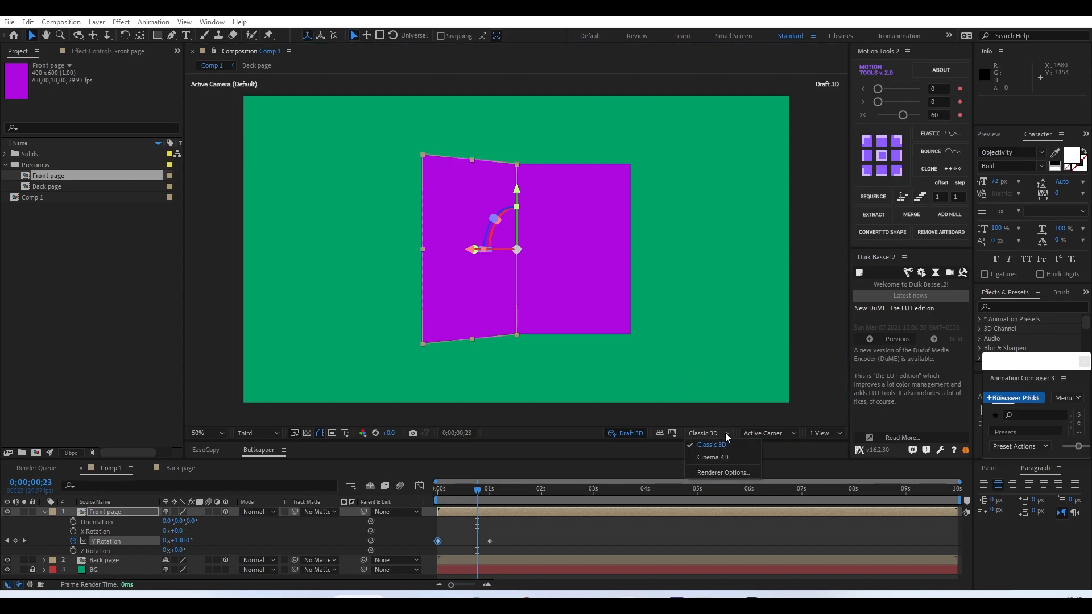
pyautogui.click(715, 458)
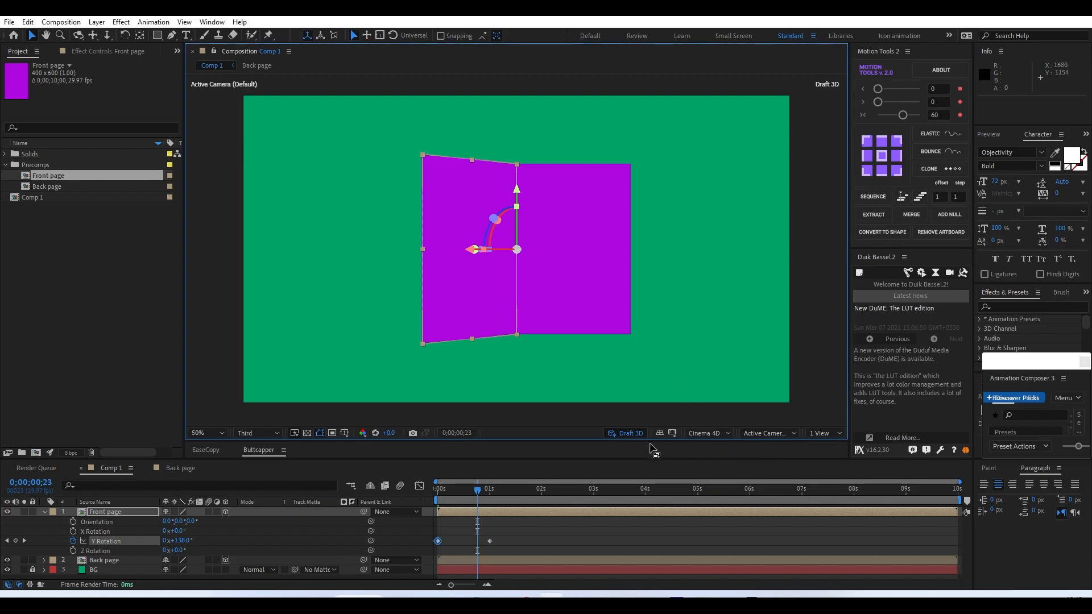
# Expand the Front page layer's Geometry Options to reach its curvature and segments settings
pyautogui.click(45, 512)
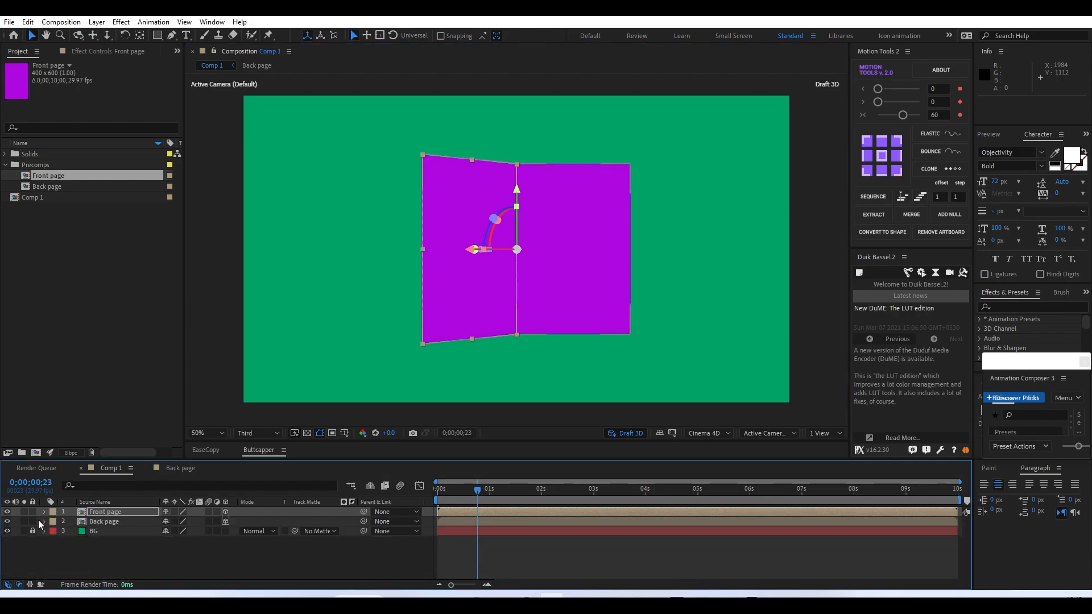
pyautogui.click(45, 513)
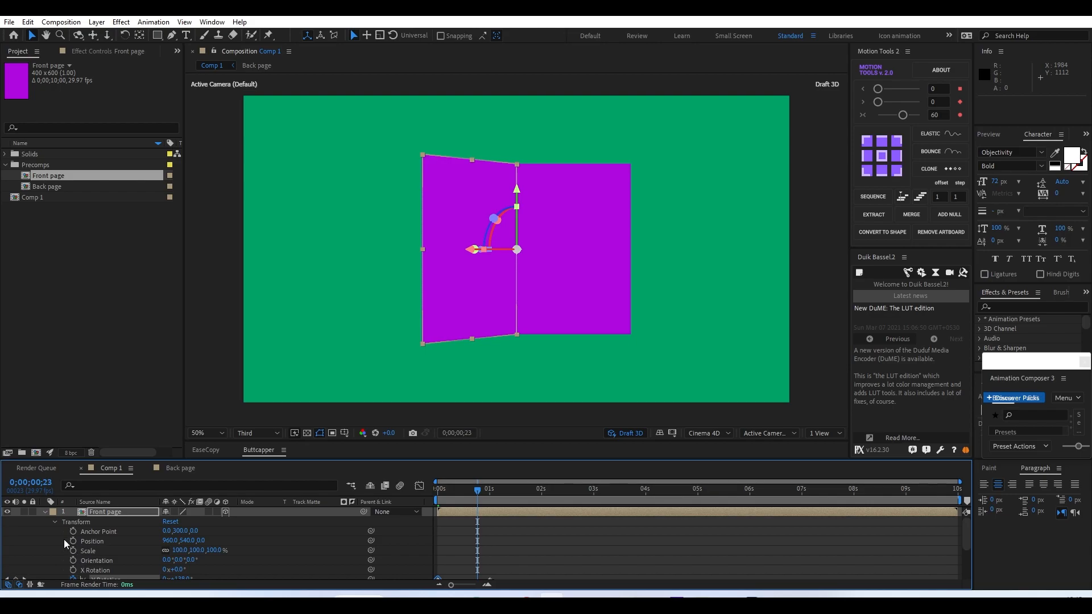
pyautogui.click(55, 522)
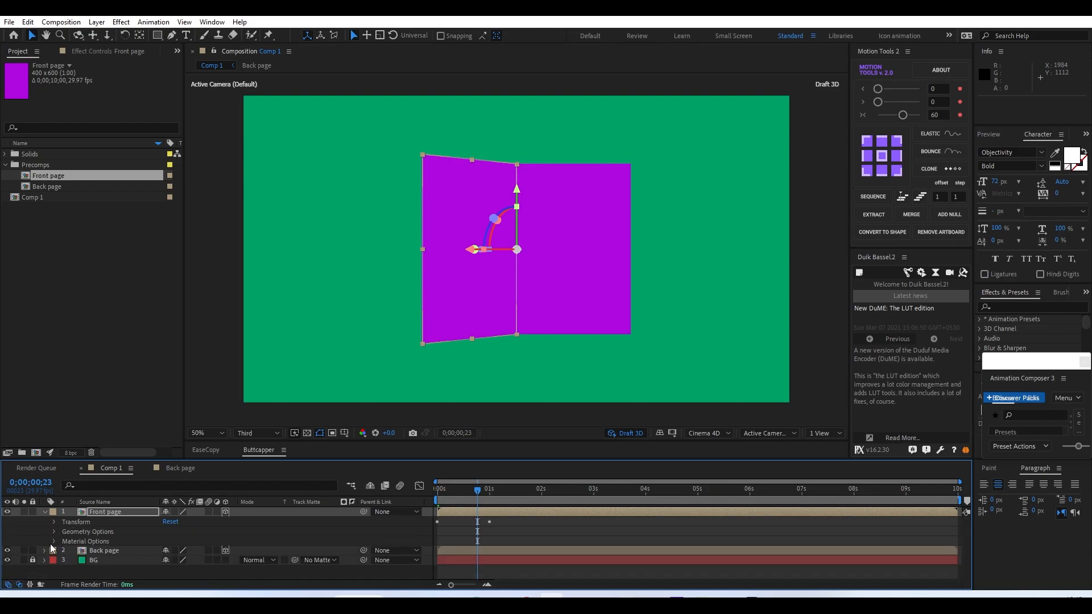
pyautogui.click(54, 532)
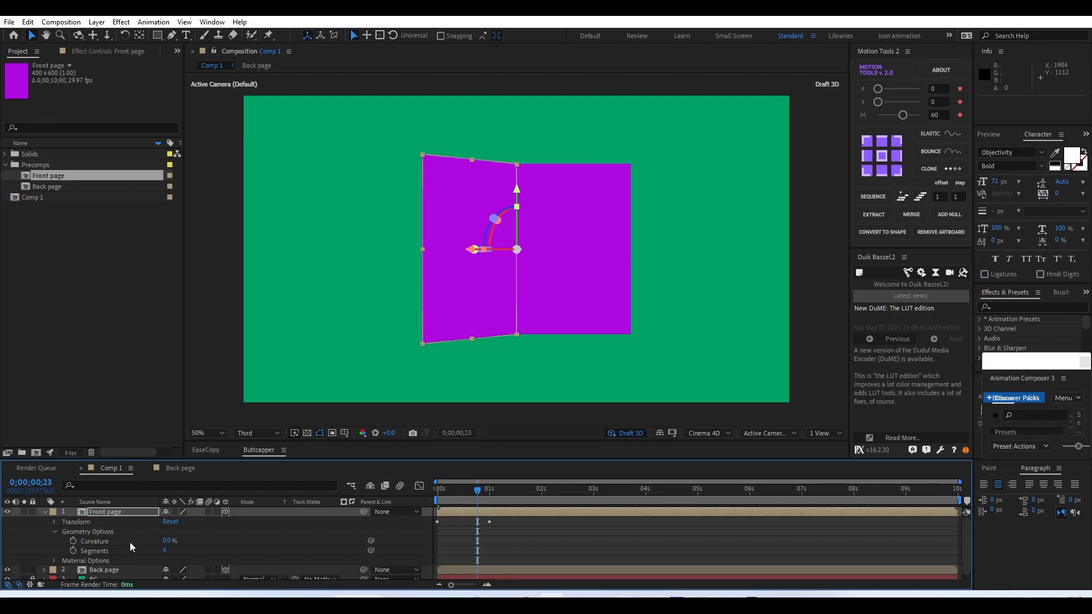
# Try a curvature of about 67% on the Front page layer and reset it to 0%
pyautogui.moveTo(165, 547); pyautogui.dragTo(187, 568)
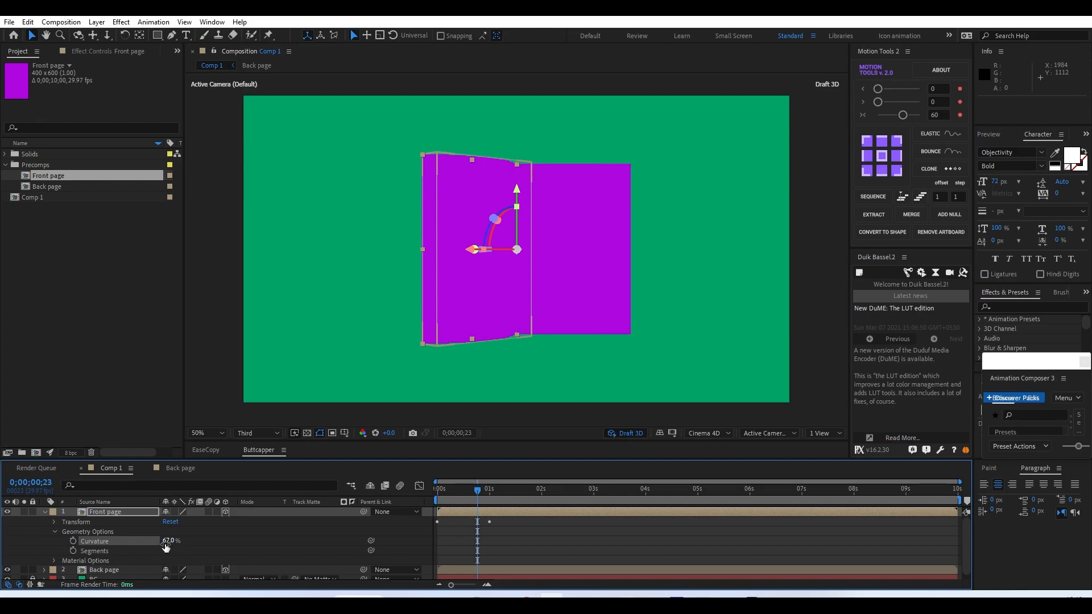
pyautogui.click(169, 541)
pyautogui.write('0')
pyautogui.press('Return')
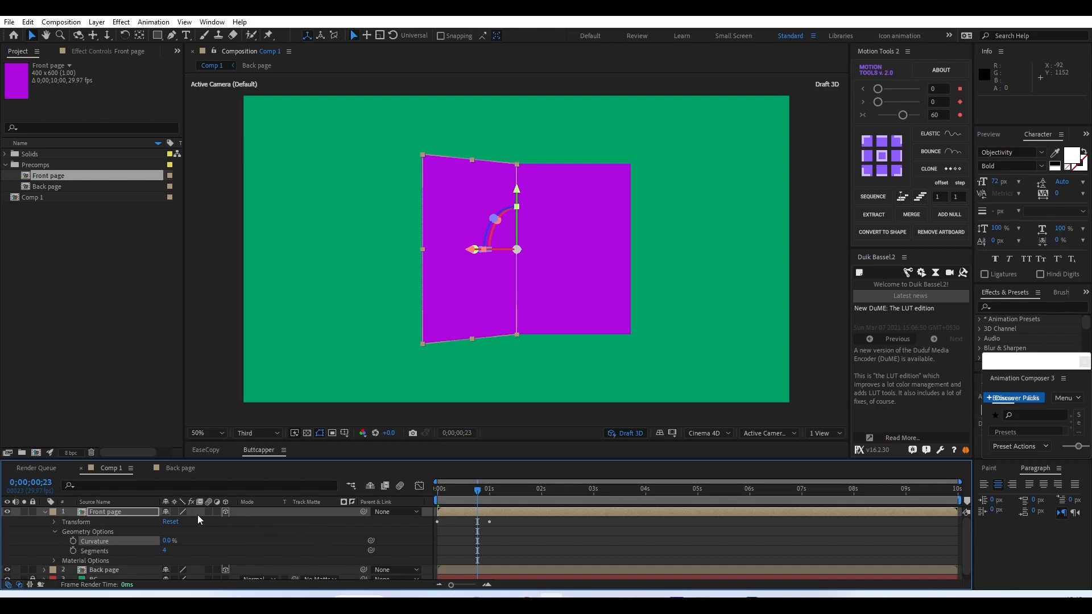
# Add a white point light to Comp 1 and set its intensity
pyautogui.rightClick(264, 535)
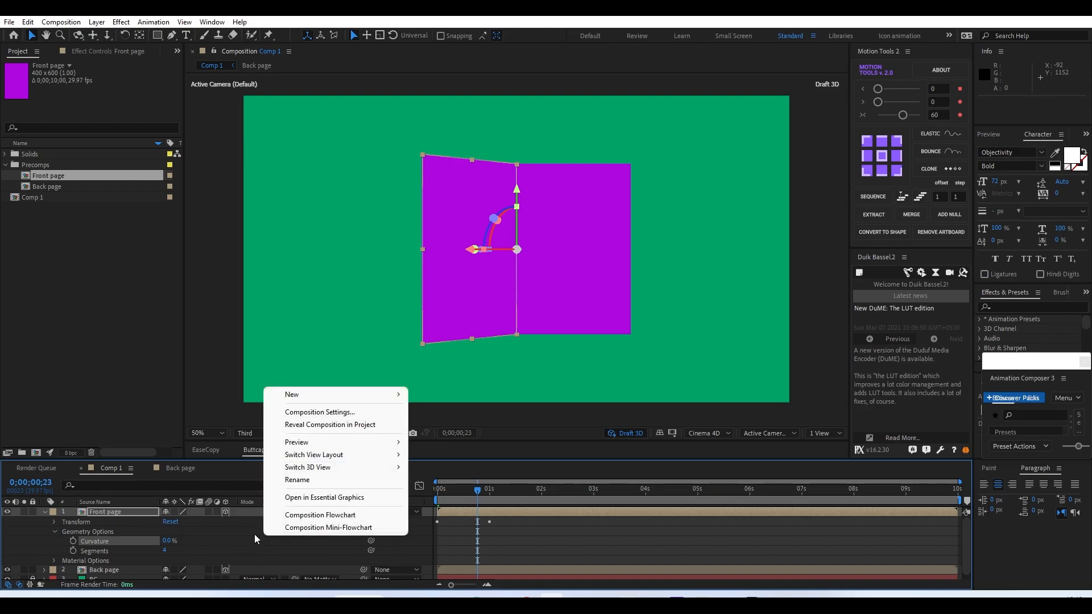
pyautogui.moveTo(338, 395)
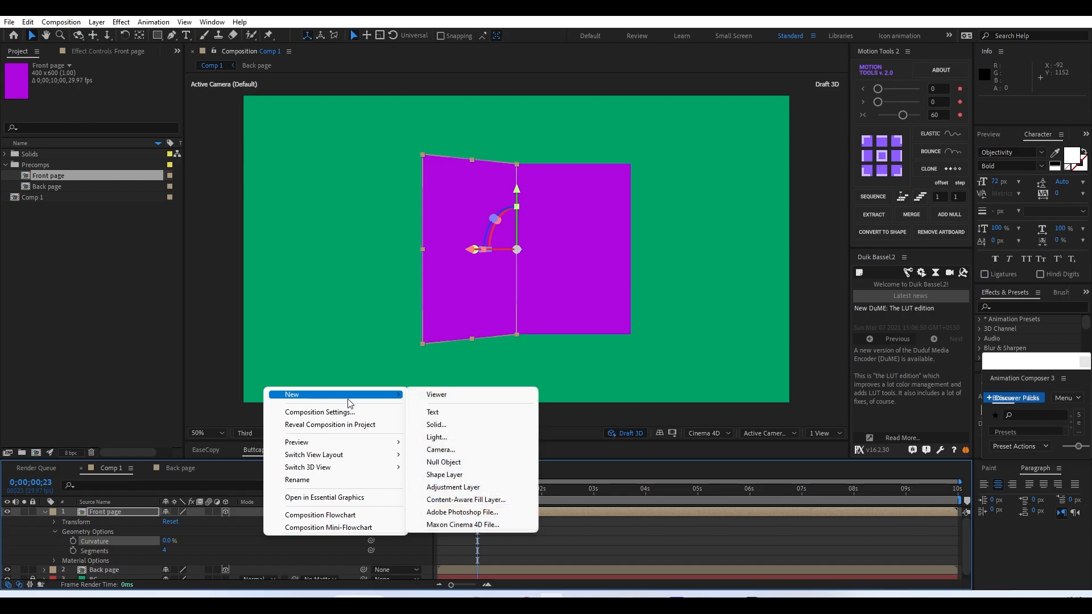
pyautogui.click(443, 439)
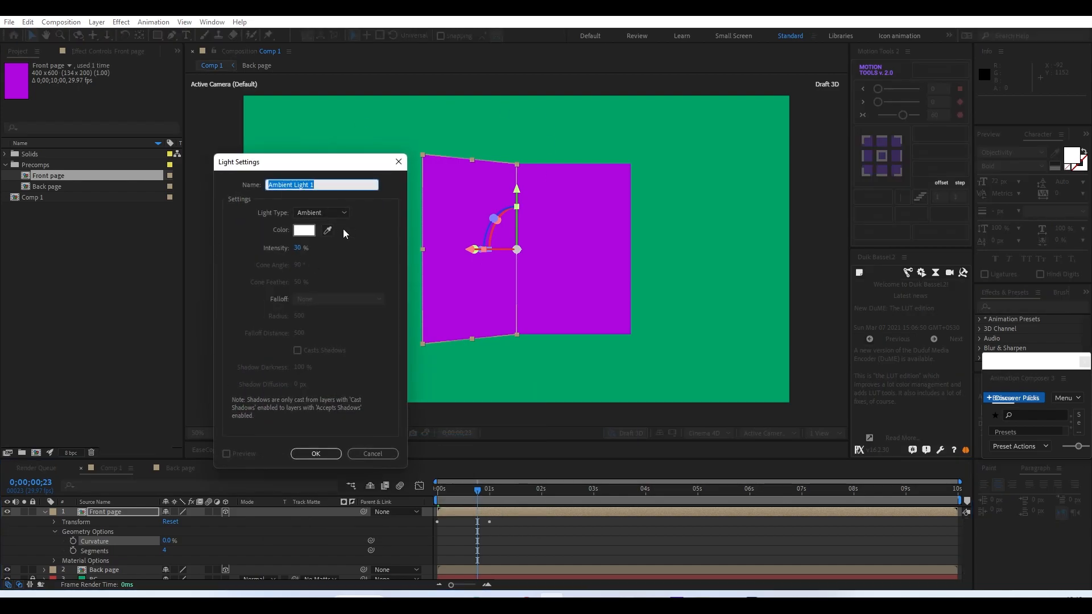
pyautogui.click(327, 215)
pyautogui.click(316, 236)
pyautogui.click(331, 214)
pyautogui.click(323, 249)
pyautogui.click(298, 248)
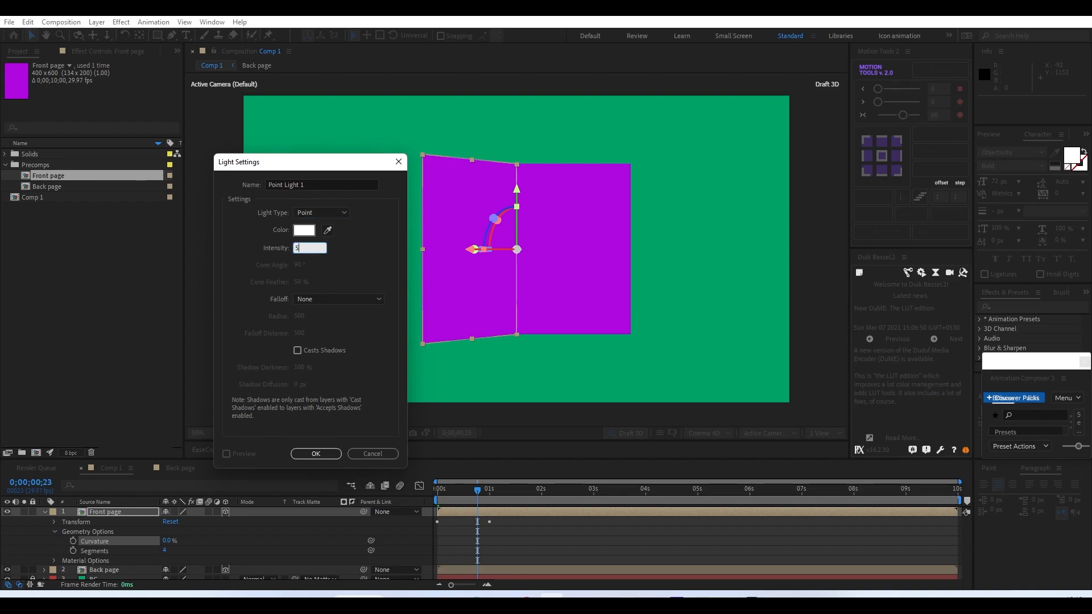
pyautogui.press('Return')
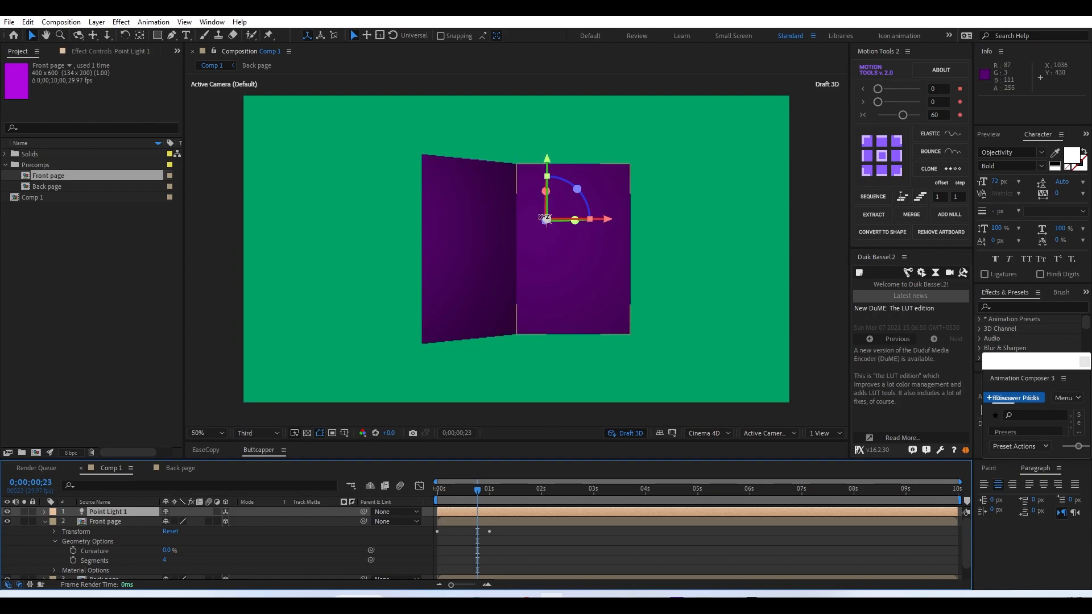
# Move the point light beyond the Back page's upper right corner, to about 1311.5, 275.5, -666.7
pyautogui.moveTo(549, 165); pyautogui.dragTo(553, 96)
pyautogui.moveTo(615, 149); pyautogui.dragTo(712, 150)
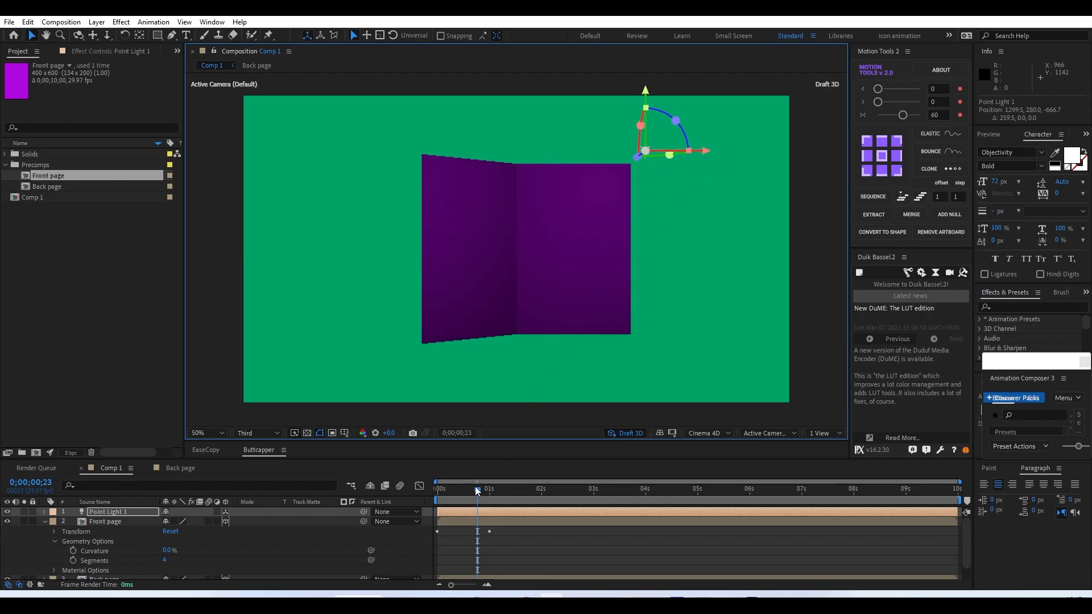
pyautogui.moveTo(645, 91); pyautogui.dragTo(645, 89)
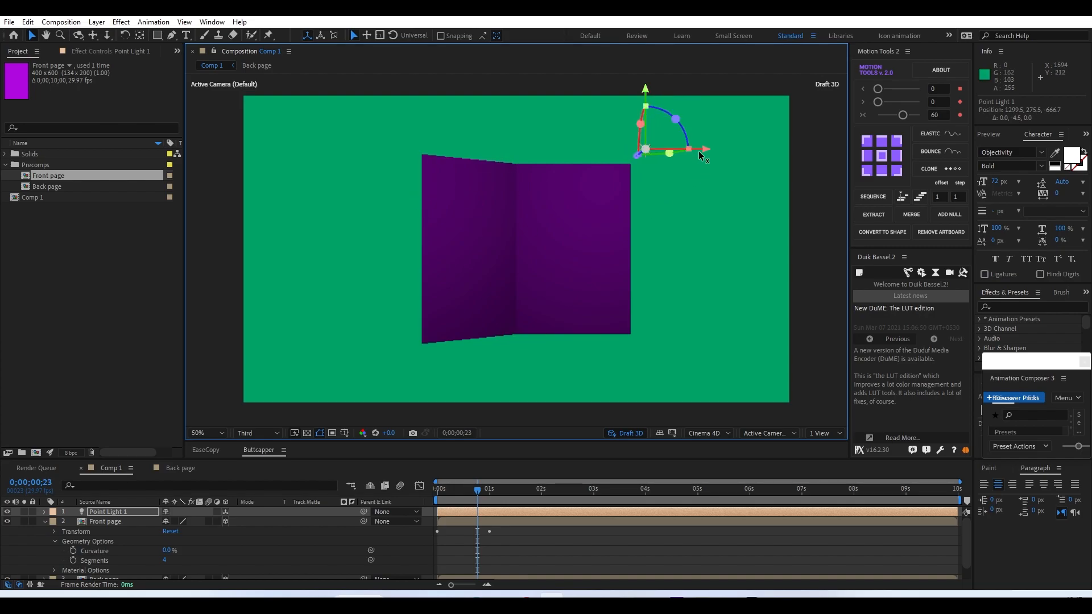
pyautogui.moveTo(710, 150); pyautogui.dragTo(715, 150)
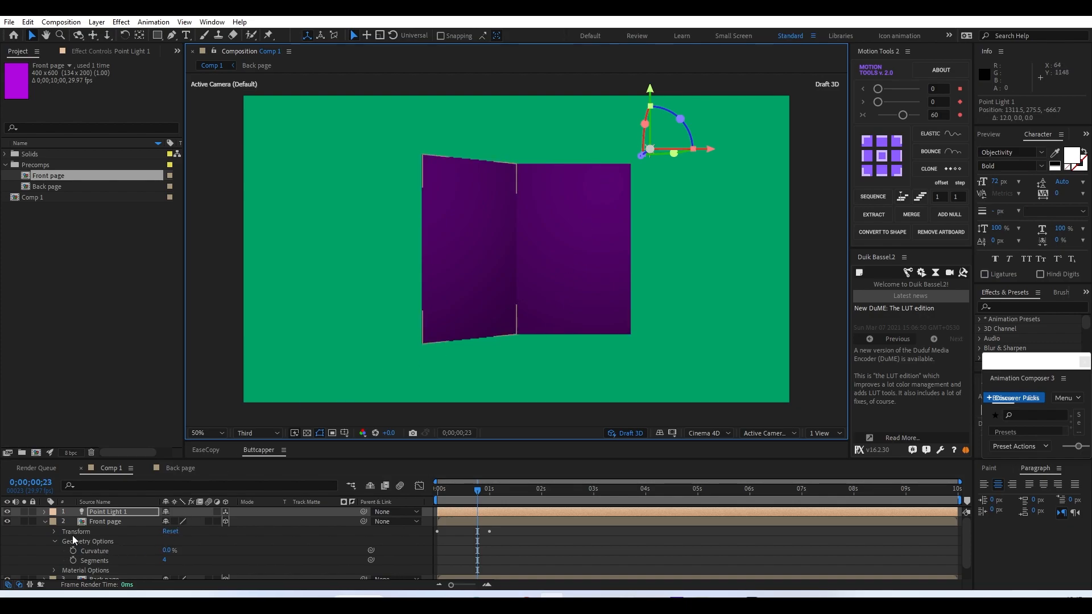
# Set Point Light 1's intensity to 97% with its falloff set to None
pyautogui.click(41, 513)
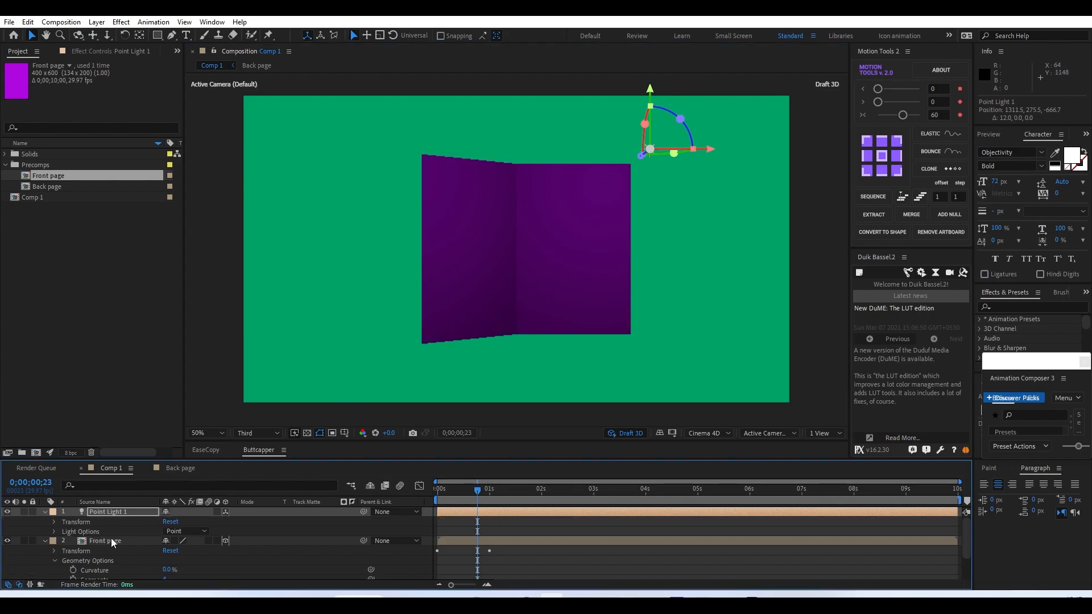
pyautogui.click(54, 533)
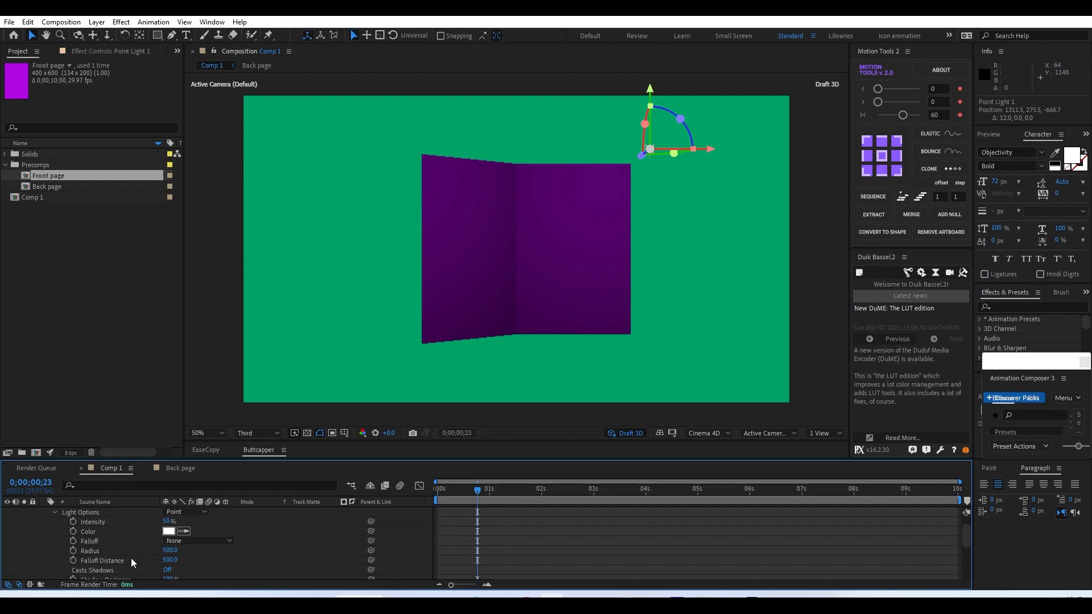
pyautogui.click(166, 521)
pyautogui.write('100')
pyautogui.press('Return')
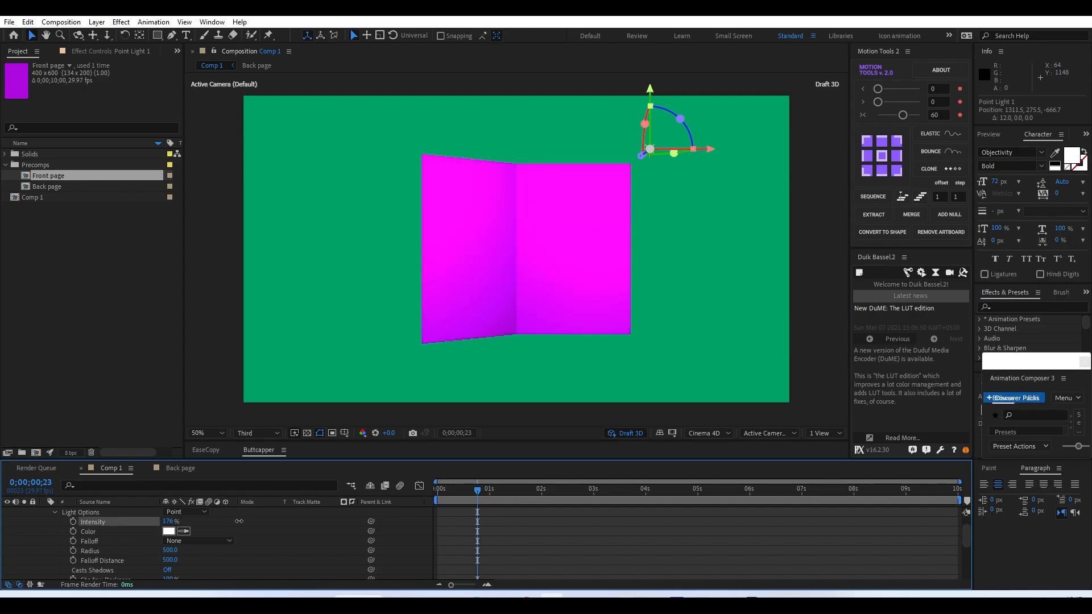
pyautogui.moveTo(197, 522); pyautogui.dragTo(194, 524)
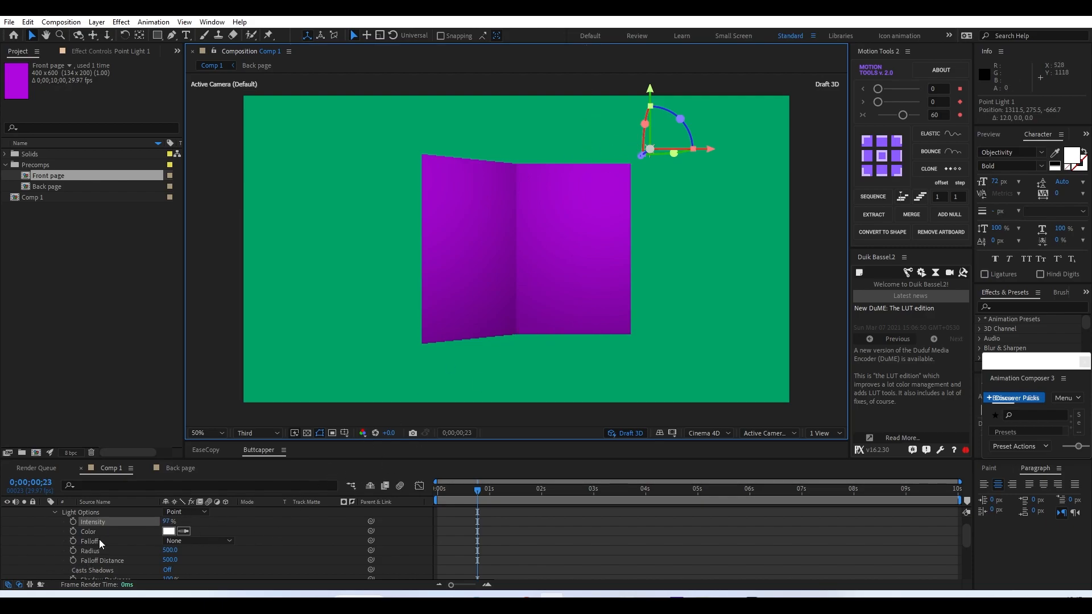
pyautogui.click(193, 540)
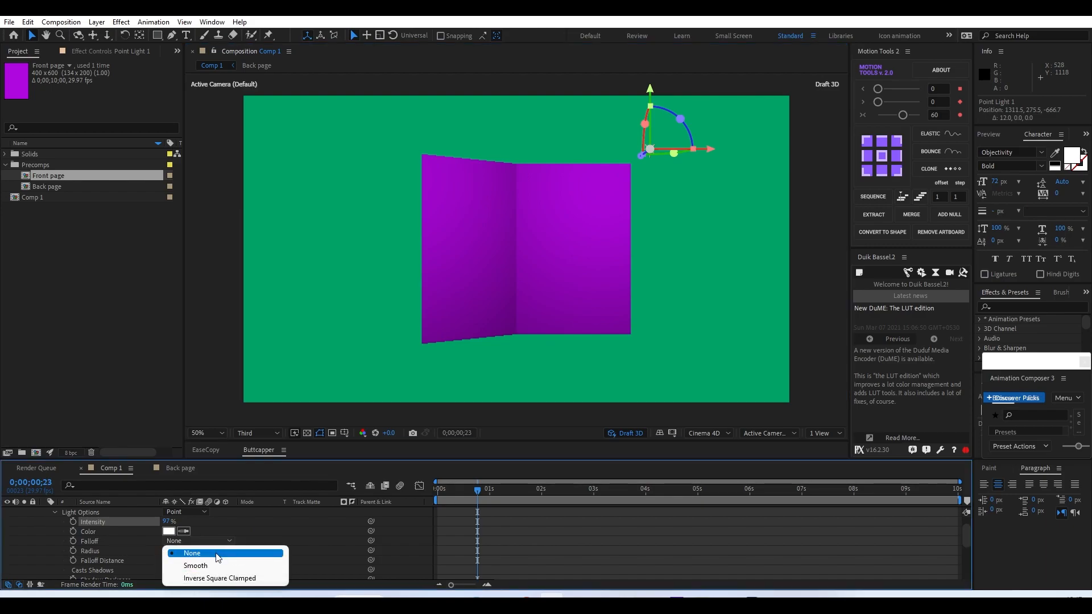
pyautogui.click(217, 554)
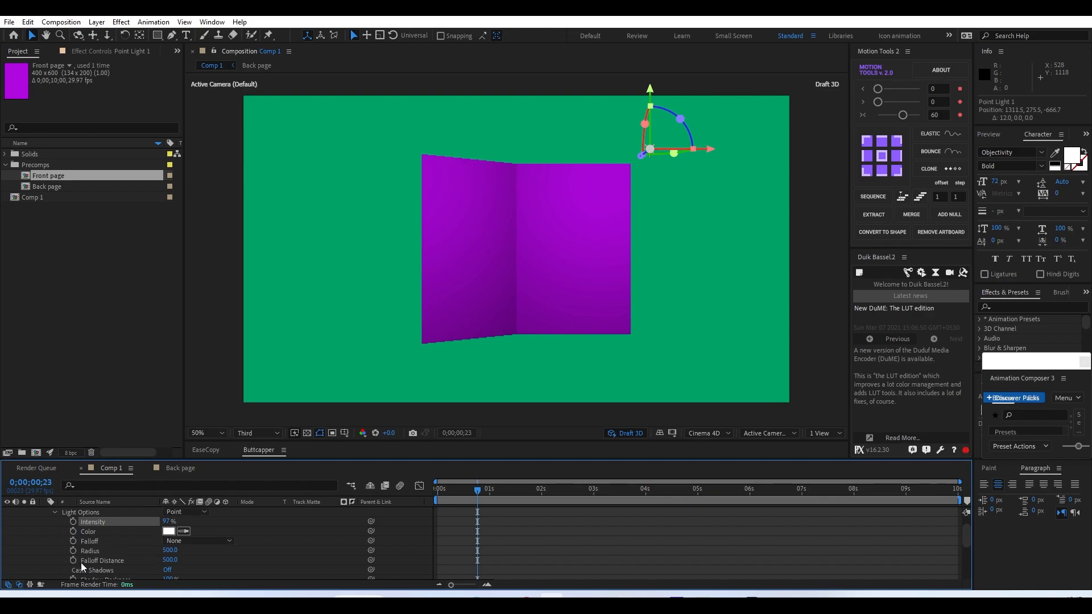
# Turn on Casts Shadows for Point Light 1
pyautogui.scroll(-1, 84, 563)
pyautogui.click(167, 541)
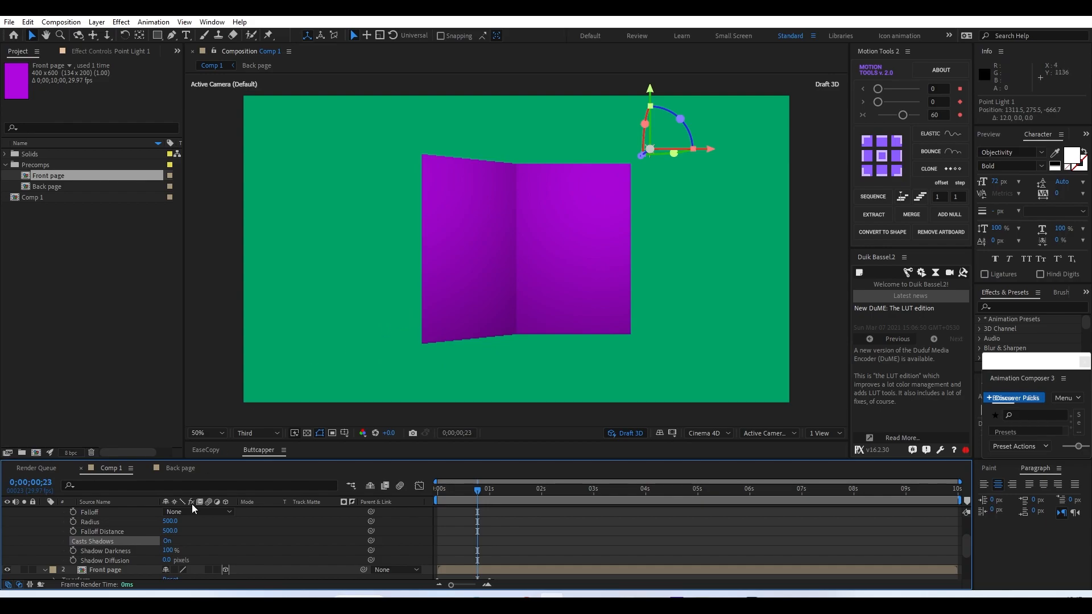
pyautogui.scroll(1, 155, 548)
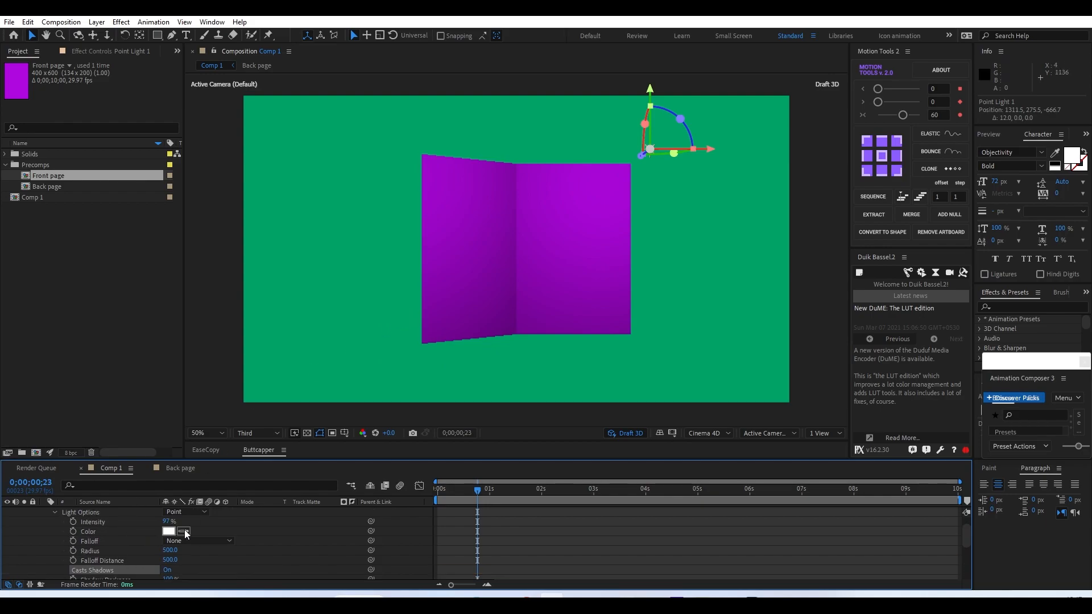
pyautogui.scroll(-2, 155, 527)
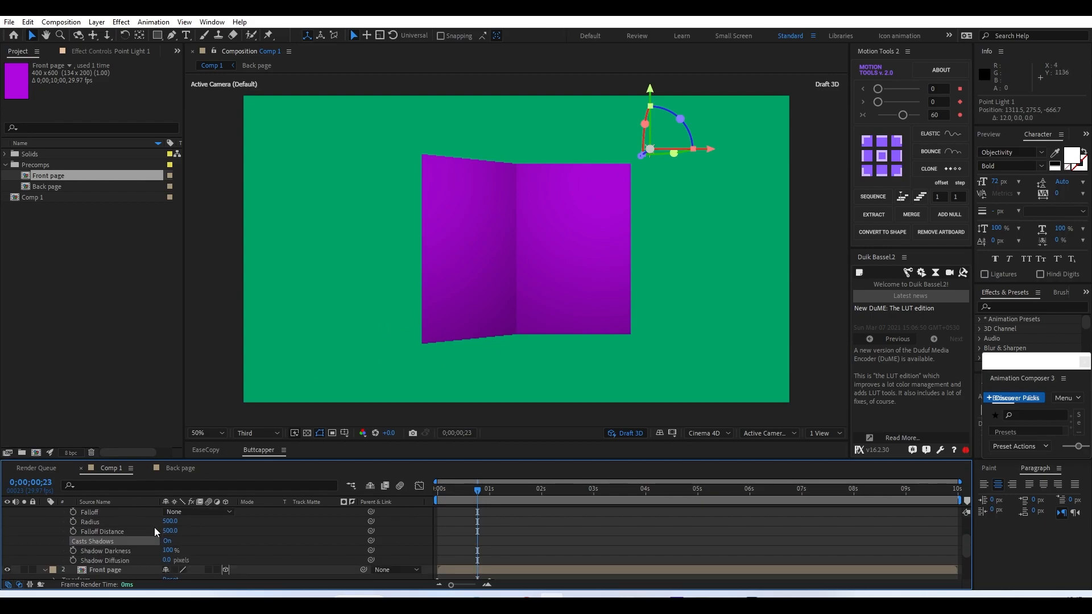
# Turn on Casts Shadows in the Front page layer's Material Options and check the page turn at 0;00;00;20
pyautogui.click(110, 545)
pyautogui.scroll(-1, 107, 553)
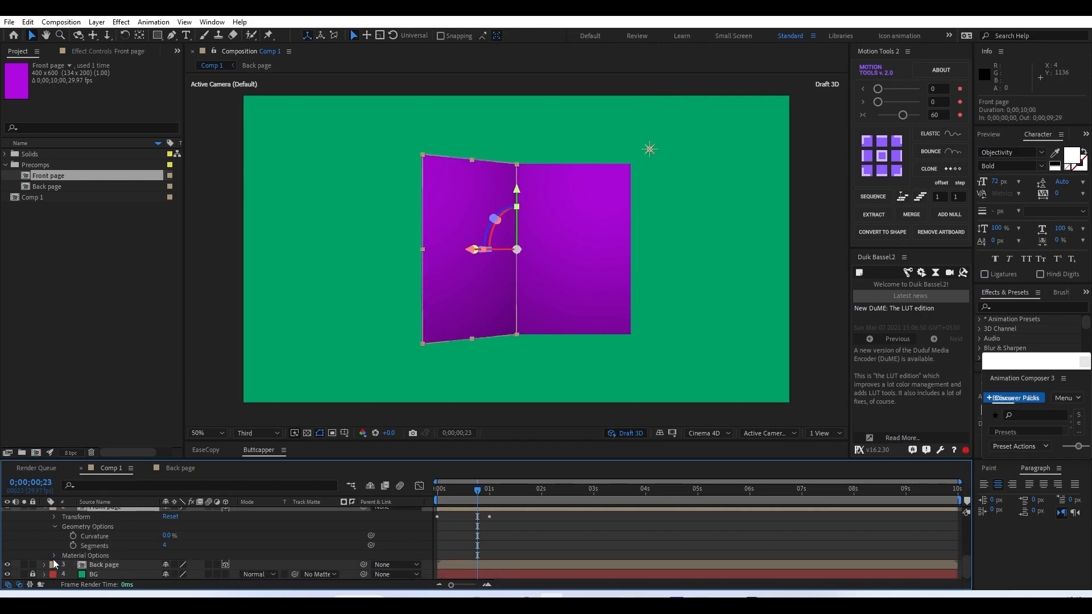
pyautogui.click(54, 557)
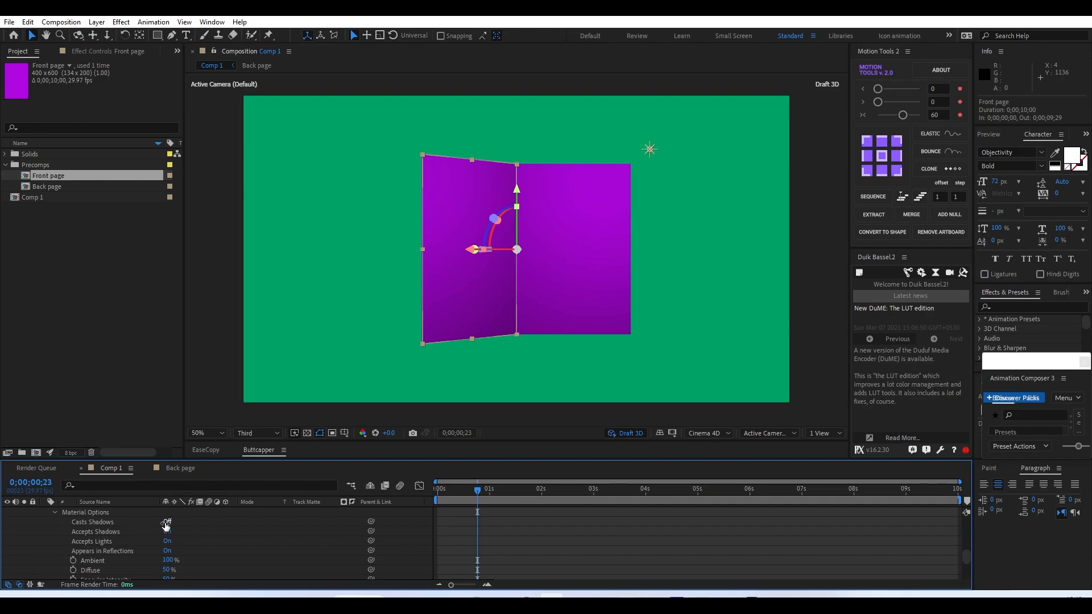
pyautogui.click(168, 521)
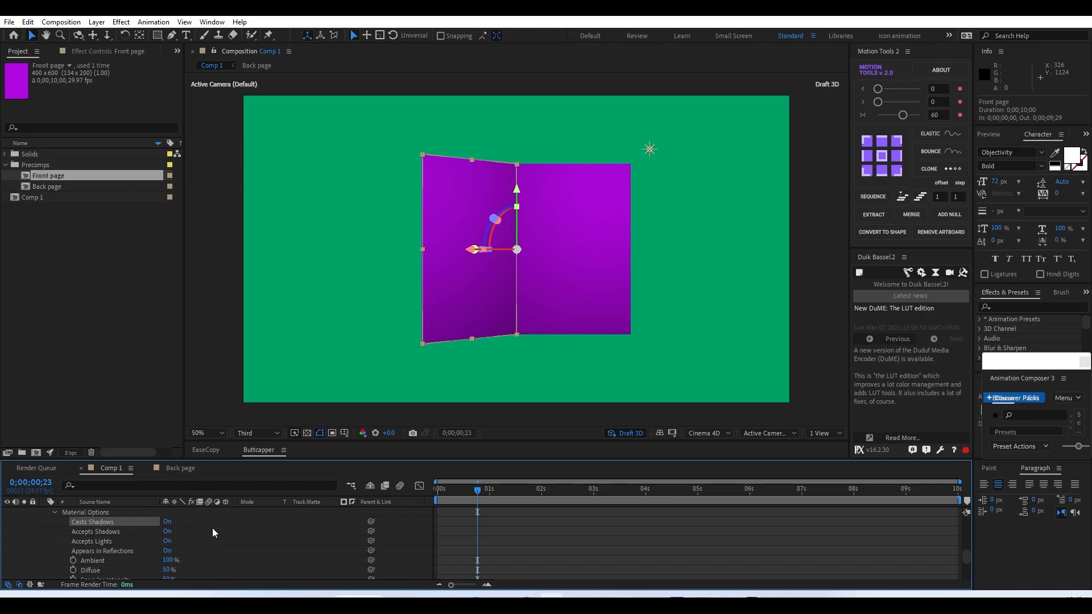
pyautogui.moveTo(455, 489); pyautogui.dragTo(472, 504)
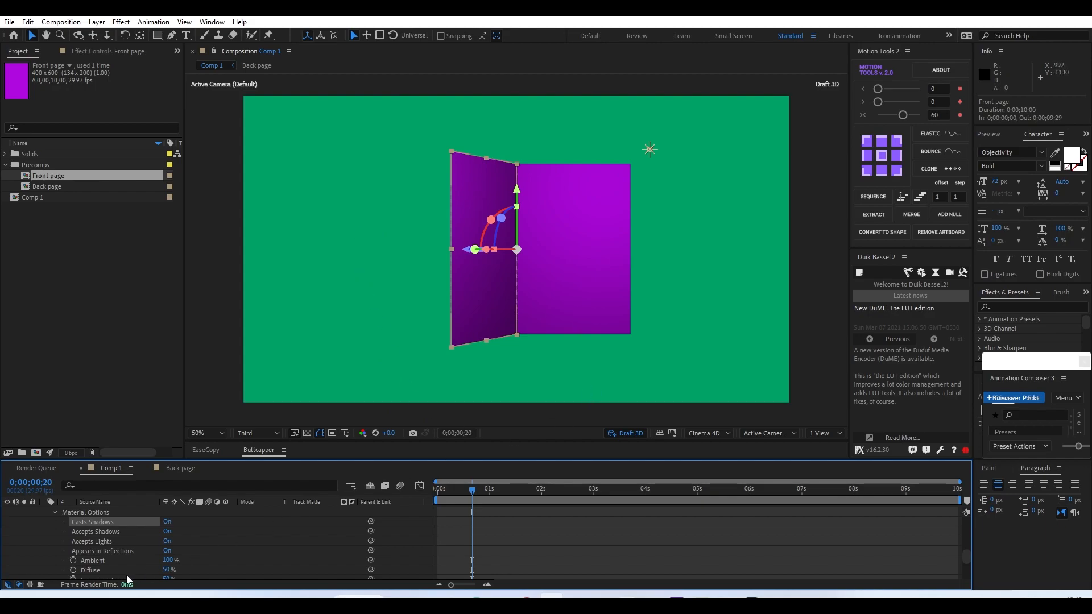
pyautogui.scroll(3, 87, 551)
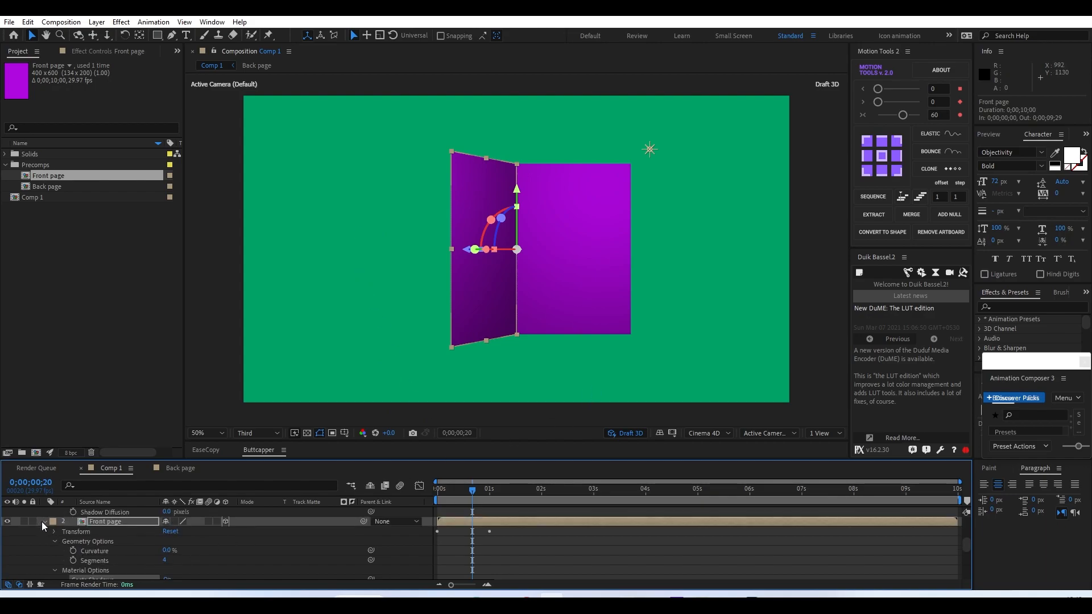
pyautogui.click(42, 522)
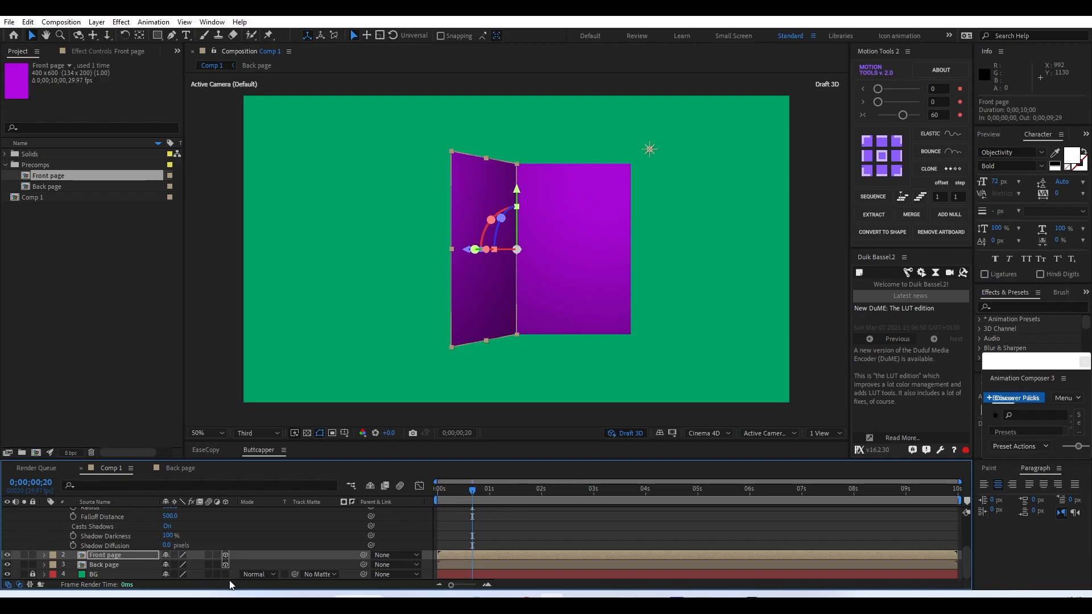
# Unlock the BG layer and make it a 3D layer, checking the lit scene at 0;00;00;21
pyautogui.click(32, 574)
pyautogui.click(225, 575)
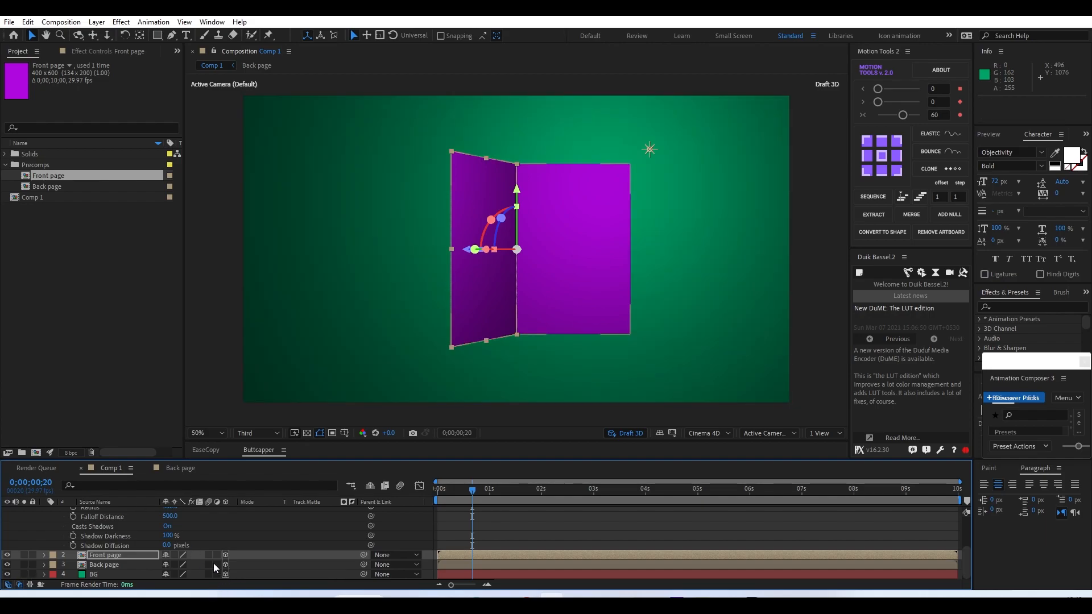
pyautogui.moveTo(466, 487)
pyautogui.mouseDown()
pyautogui.moveTo(478, 489)
pyautogui.moveTo(441, 489)
pyautogui.moveTo(474, 492)
pyautogui.mouseUp()
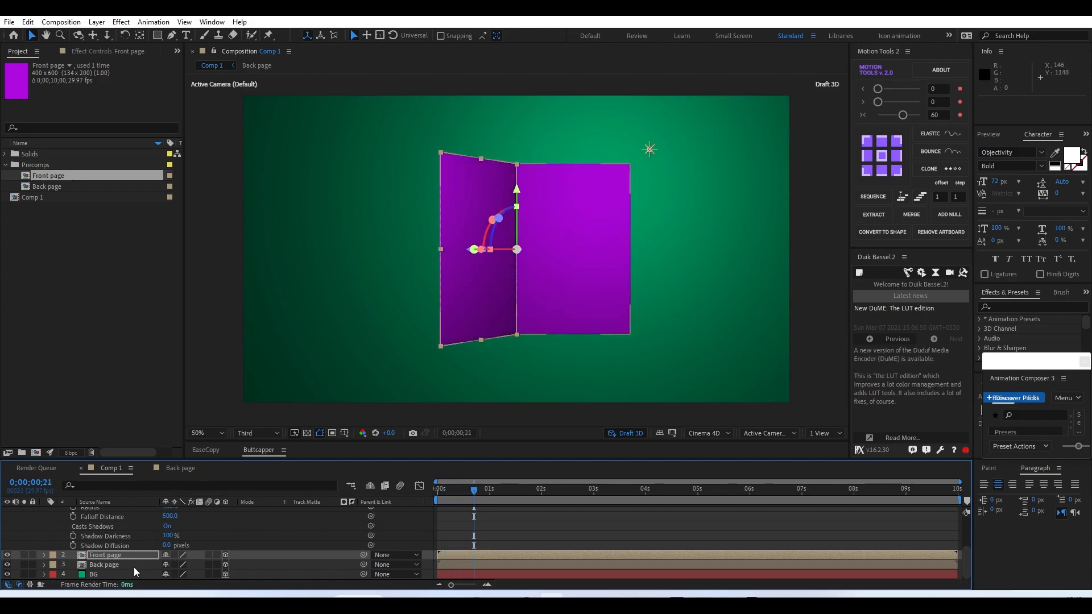
# Check the turning page's shading at 0;00;00;11 and collapse the Point Light 1 and Front page layers
pyautogui.scroll(2, 88, 551)
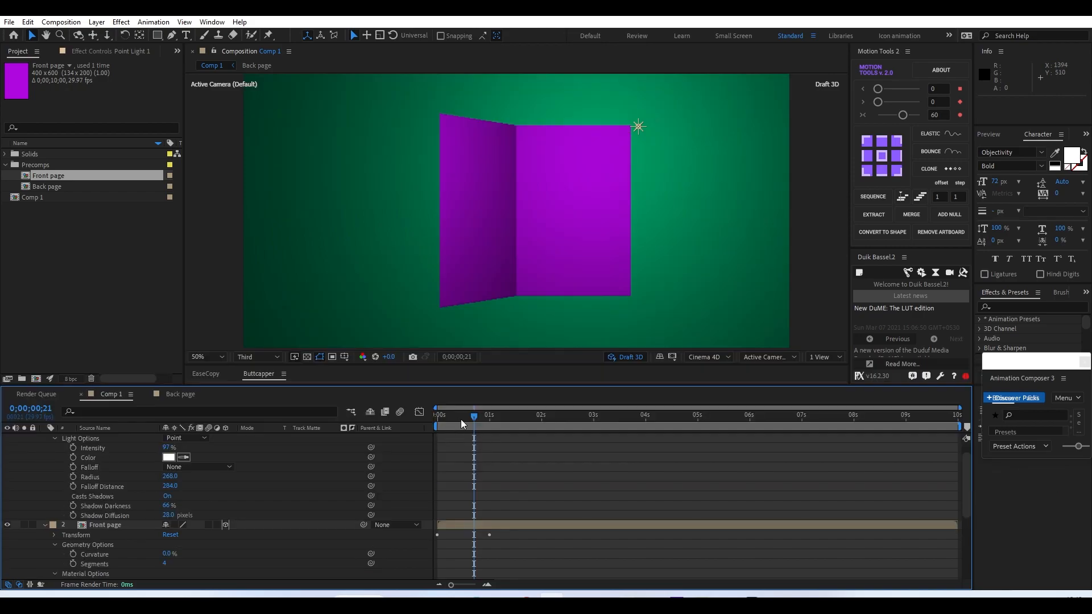
pyautogui.moveTo(461, 418)
pyautogui.mouseDown()
pyautogui.moveTo(446, 426)
pyautogui.moveTo(468, 428)
pyautogui.moveTo(457, 437)
pyautogui.mouseUp()
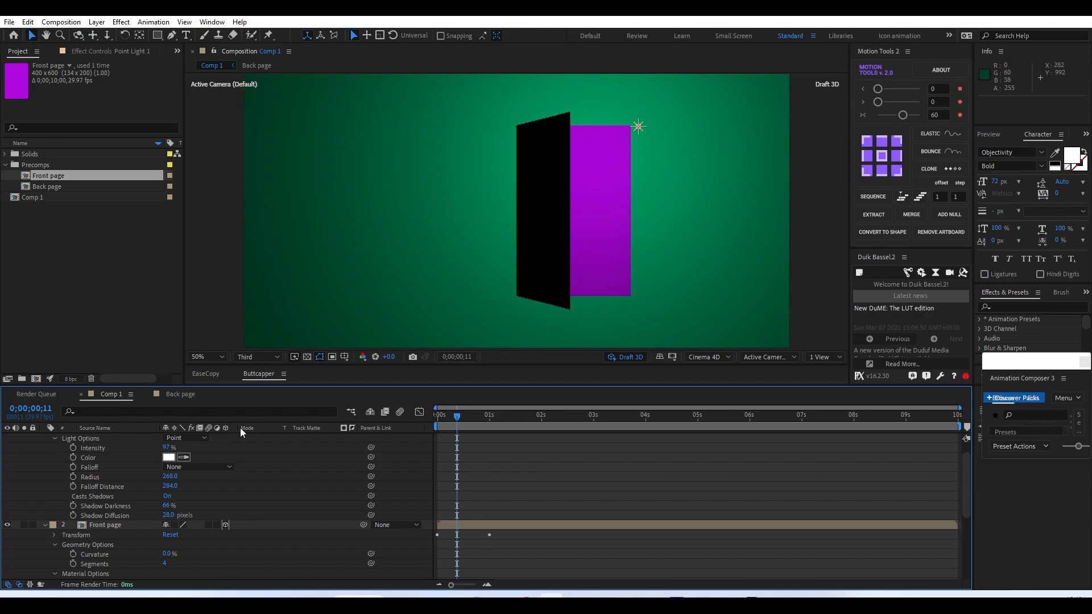
pyautogui.scroll(1, 49, 464)
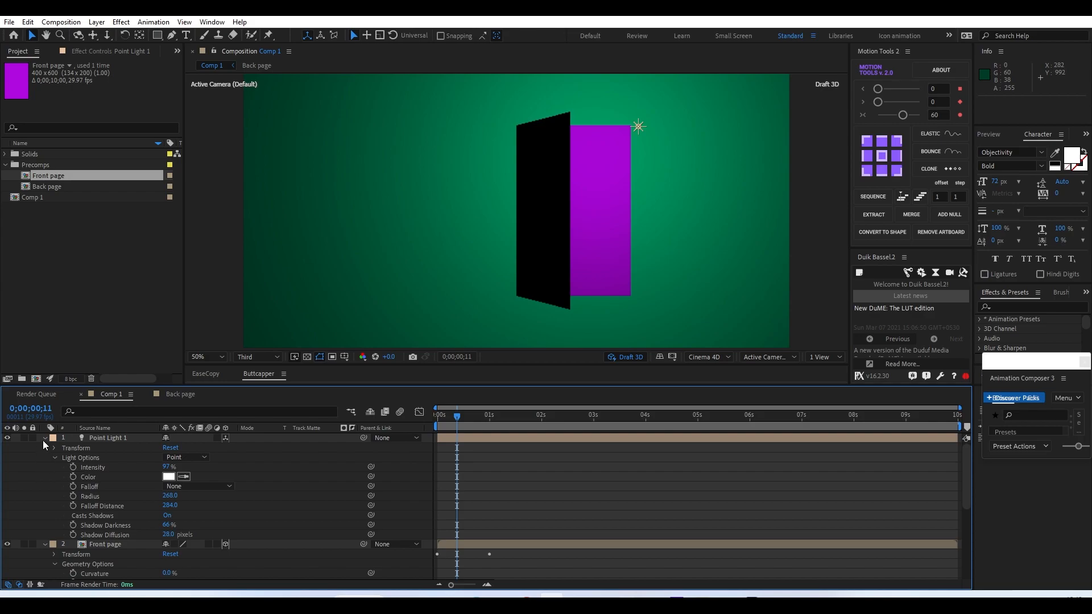
pyautogui.click(43, 439)
pyautogui.click(45, 449)
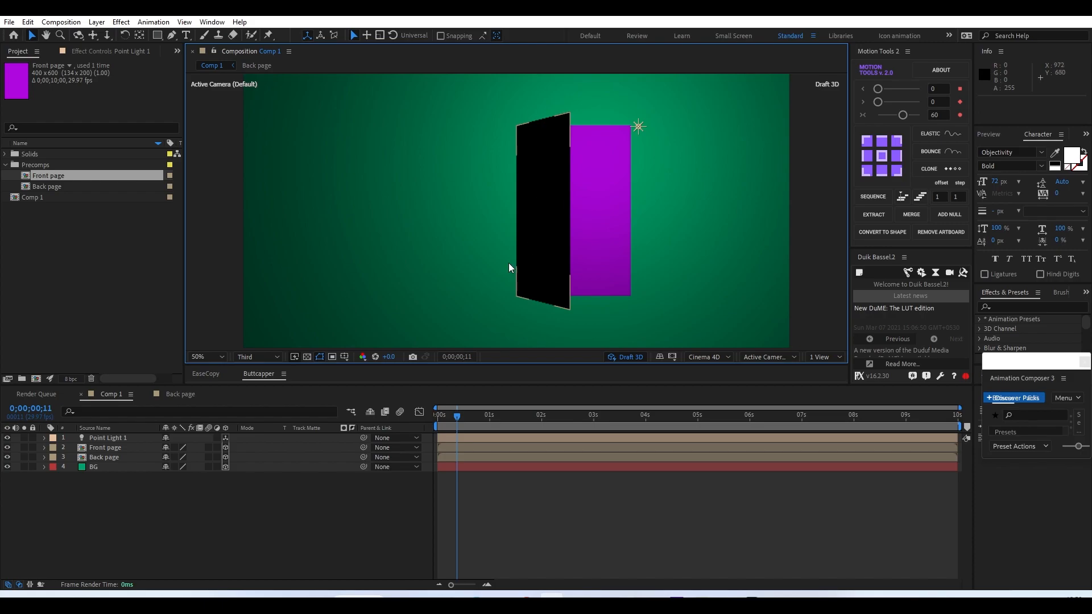
pyautogui.rightClick(114, 501)
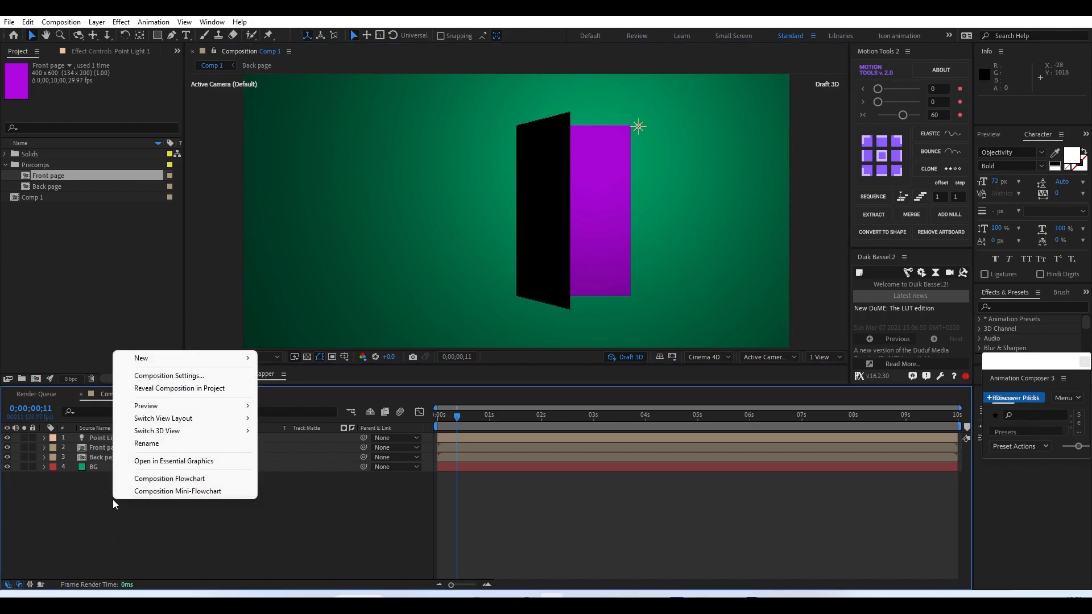
pyautogui.moveTo(230, 357)
pyautogui.click(300, 387)
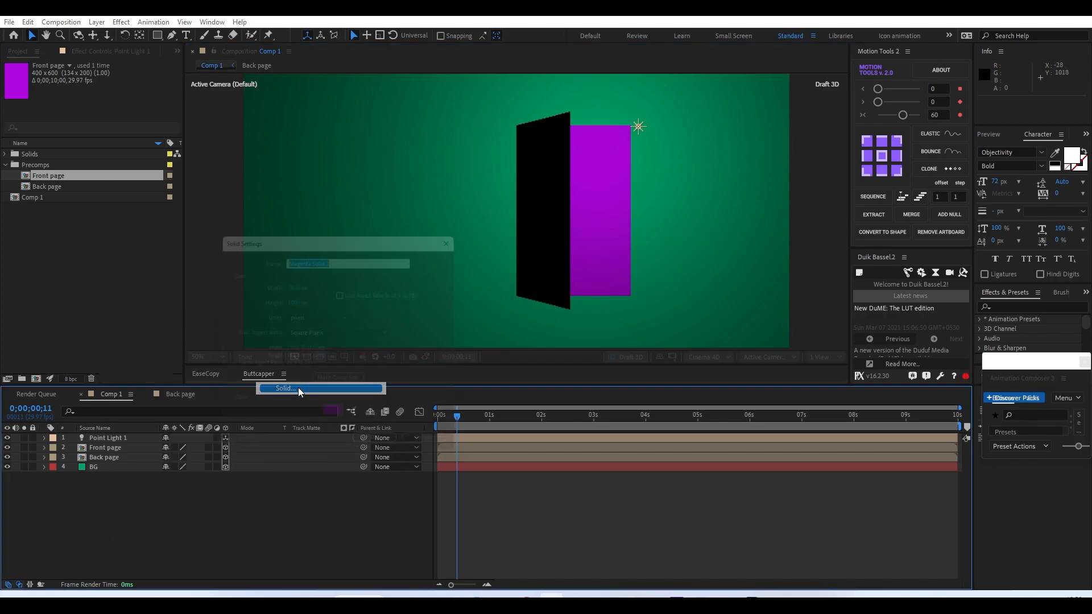
pyautogui.click(446, 455)
# Add a white ambient light to Comp 1
pyautogui.rightClick(175, 521)
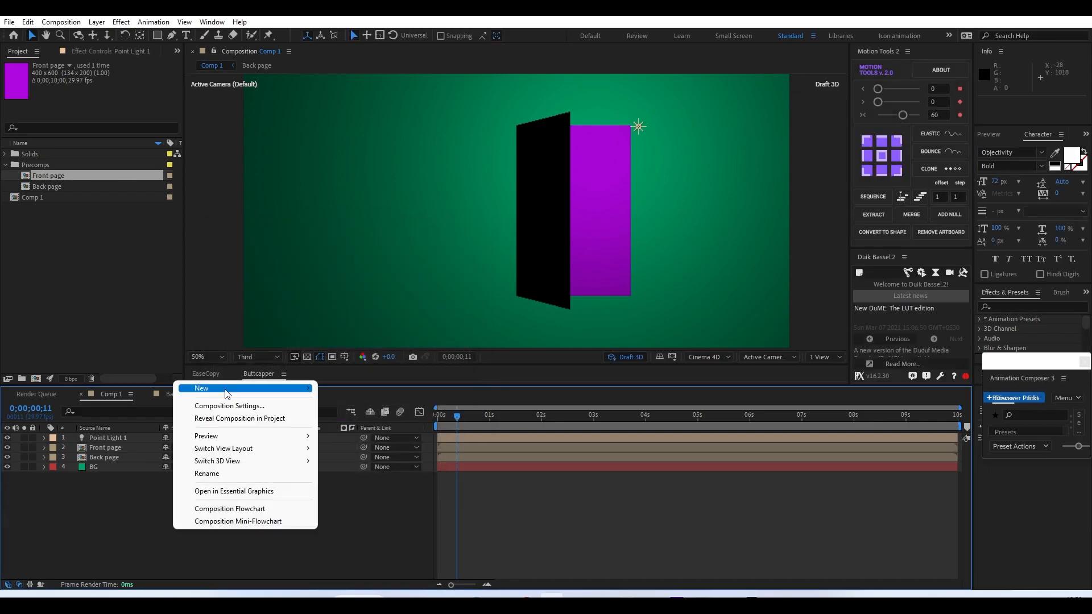
pyautogui.moveTo(274, 388)
pyautogui.click(427, 432)
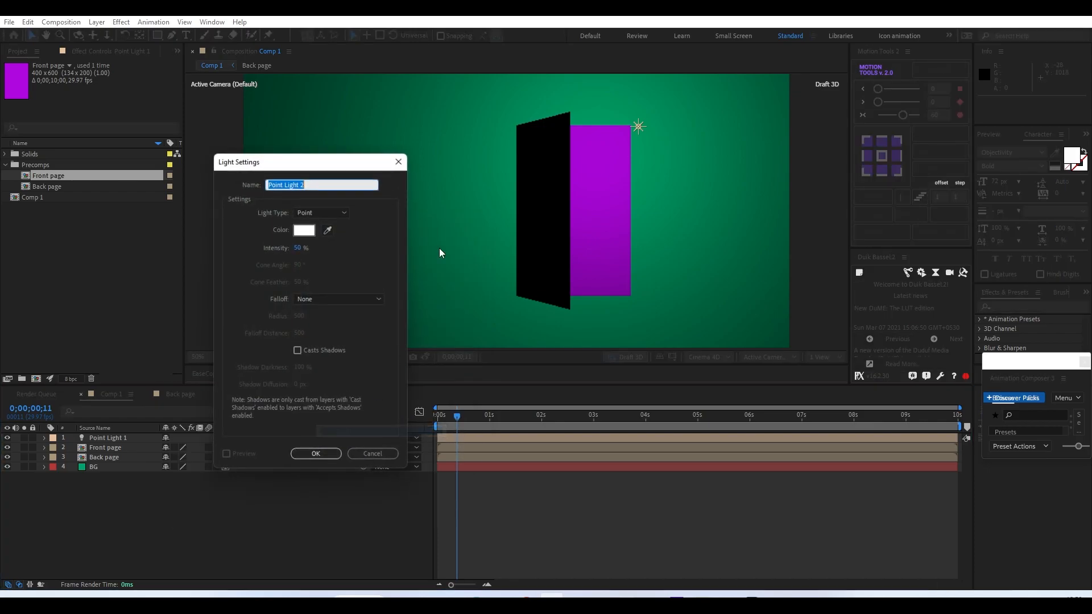
pyautogui.click(323, 212)
pyautogui.click(318, 263)
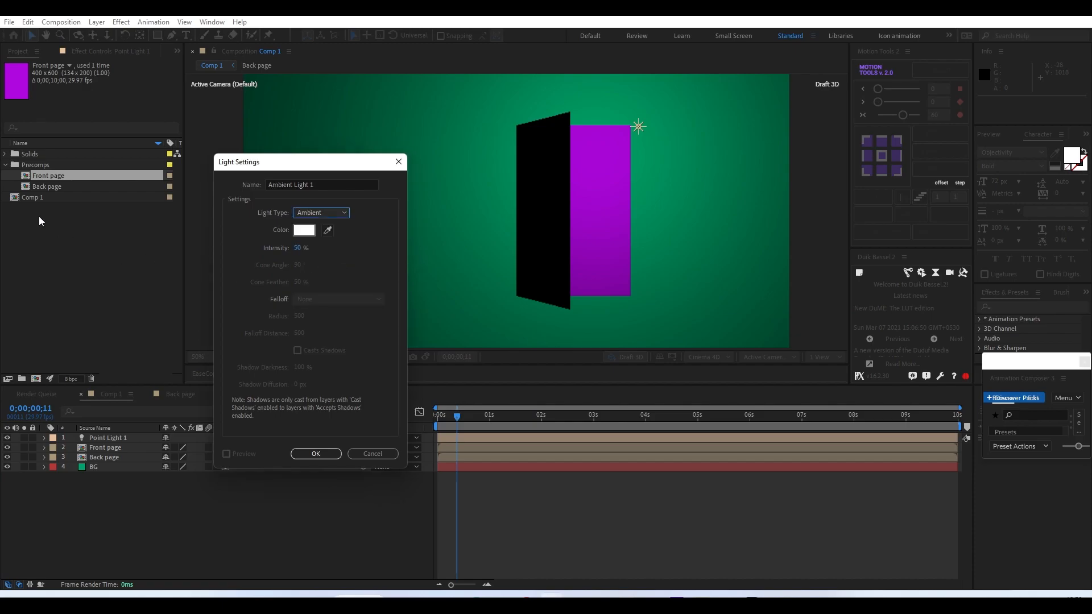
pyautogui.click(298, 248)
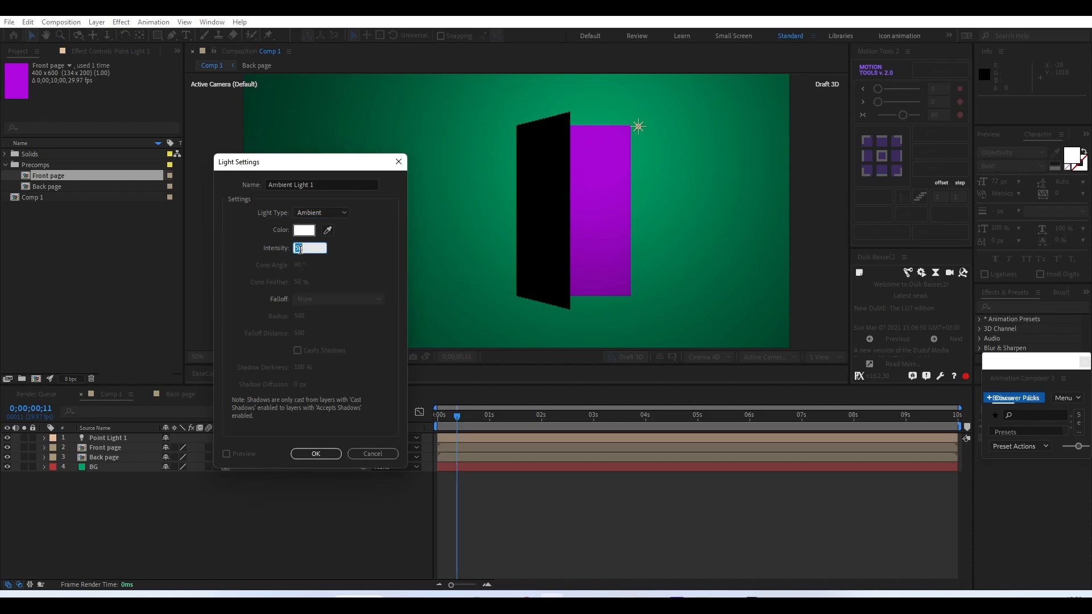
pyautogui.click(325, 277)
pyautogui.click(312, 453)
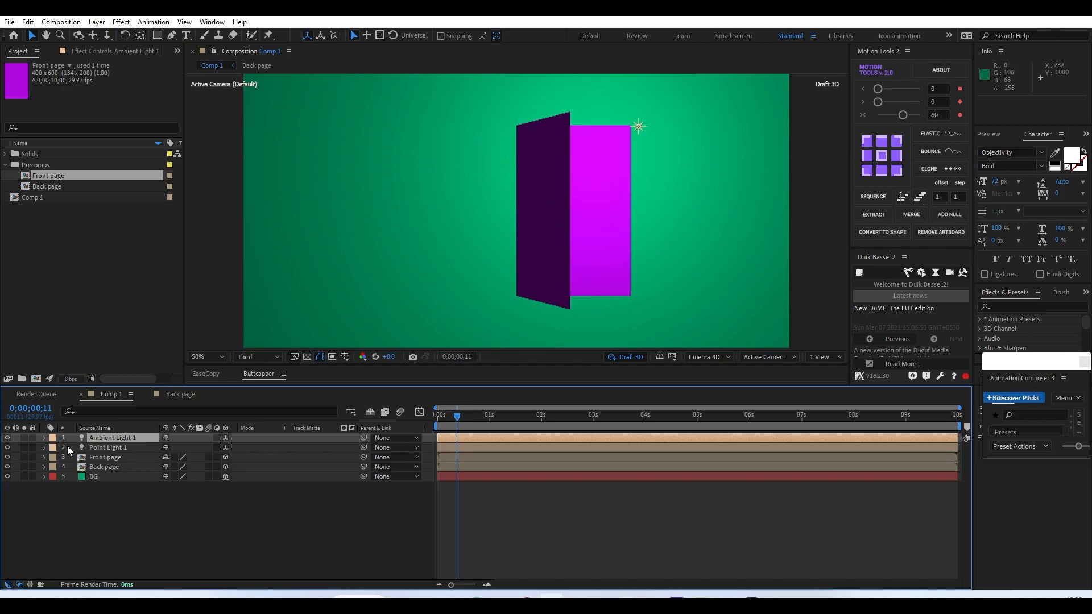
# Set Ambient Light 1's intensity to 37% and check the page shading at 0;00;00;08
pyautogui.click(45, 439)
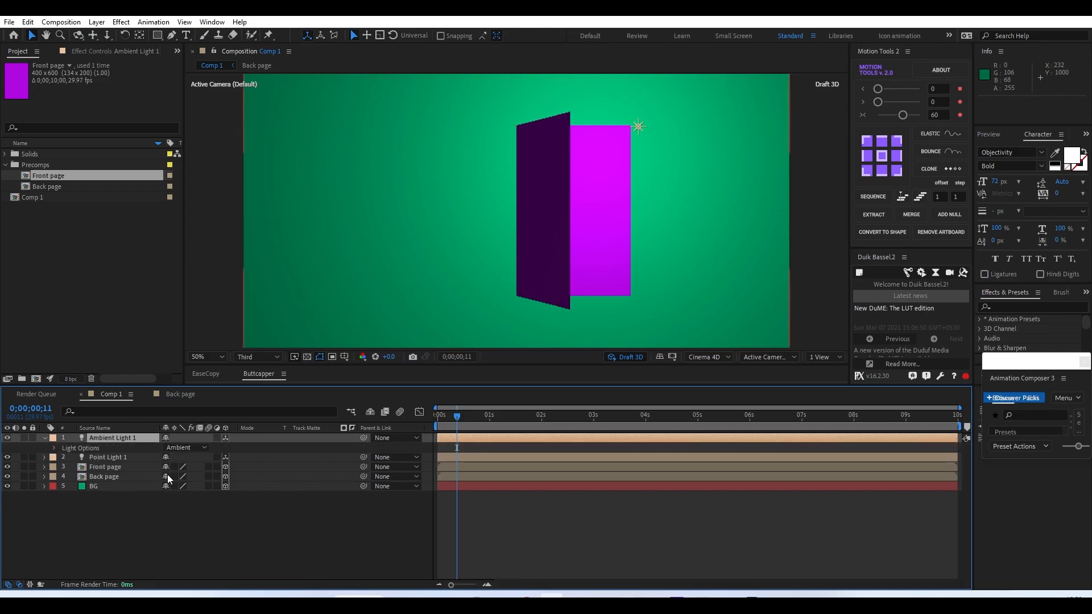
pyautogui.click(55, 448)
pyautogui.moveTo(169, 458); pyautogui.dragTo(175, 458)
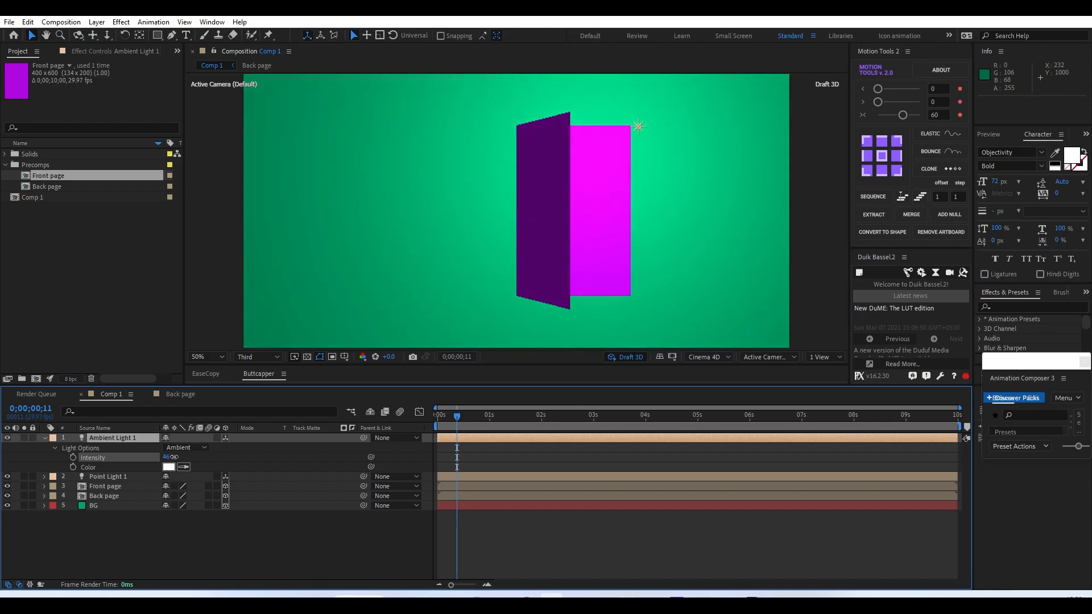
pyautogui.moveTo(457, 416)
pyautogui.mouseDown()
pyautogui.moveTo(470, 410)
pyautogui.moveTo(448, 409)
pyautogui.moveTo(479, 410)
pyautogui.moveTo(438, 424)
pyautogui.moveTo(449, 418)
pyautogui.mouseUp()
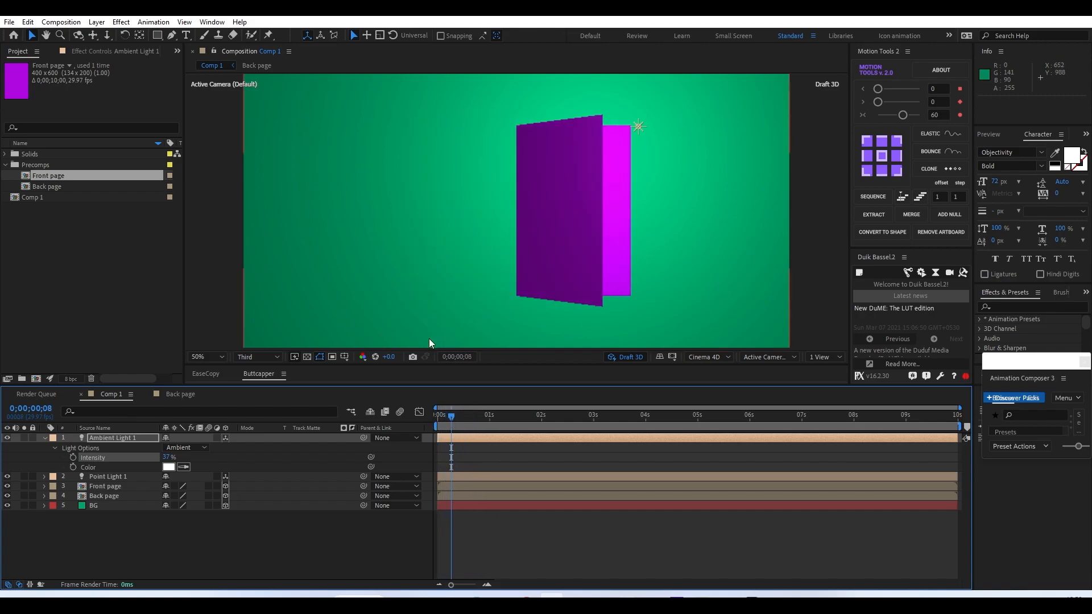
# Move Point Light 1 to position 1259.5, 308.0, -627.7, near the Back page's upper right corner
pyautogui.click(44, 478)
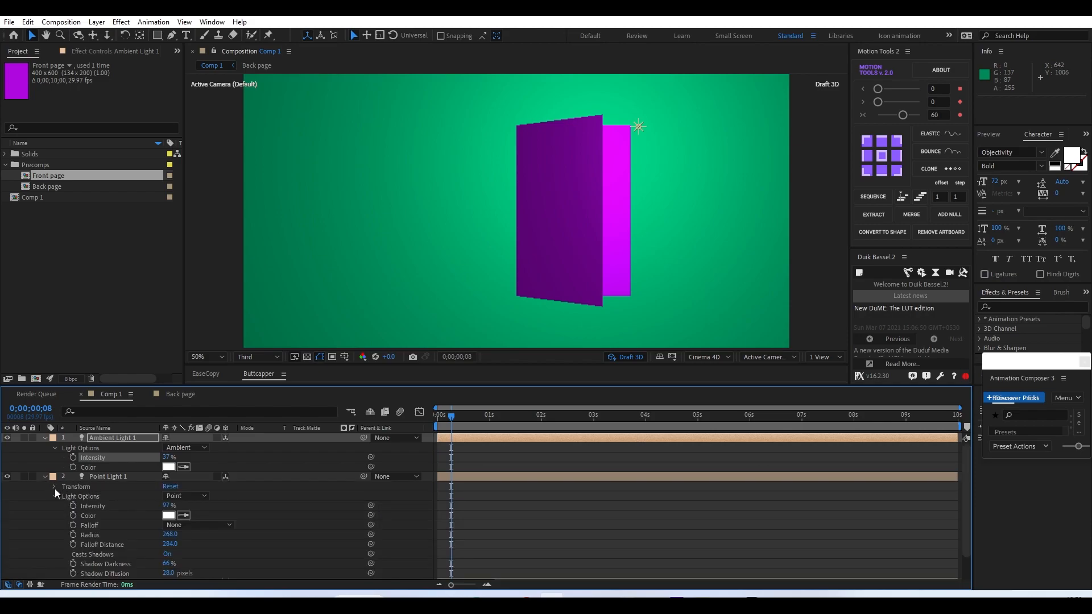
pyautogui.click(54, 488)
pyautogui.moveTo(228, 495); pyautogui.dragTo(171, 510)
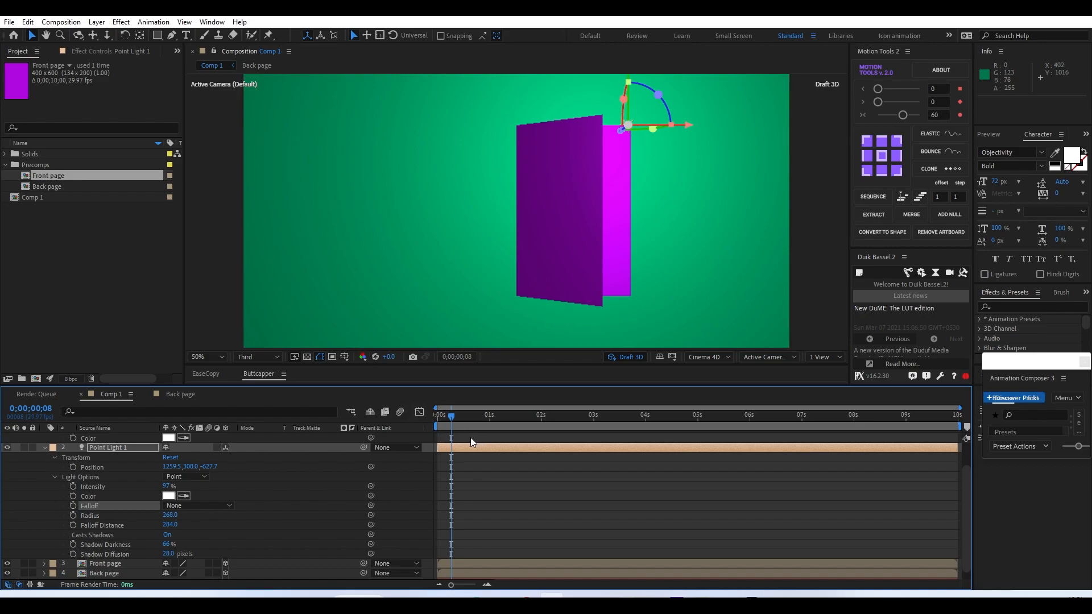
# Turn off Draft 3D to render the scene with shadows at 0;00;00;11
pyautogui.moveTo(450, 431)
pyautogui.mouseDown()
pyautogui.moveTo(474, 408)
pyautogui.moveTo(440, 423)
pyautogui.moveTo(461, 424)
pyautogui.mouseUp()
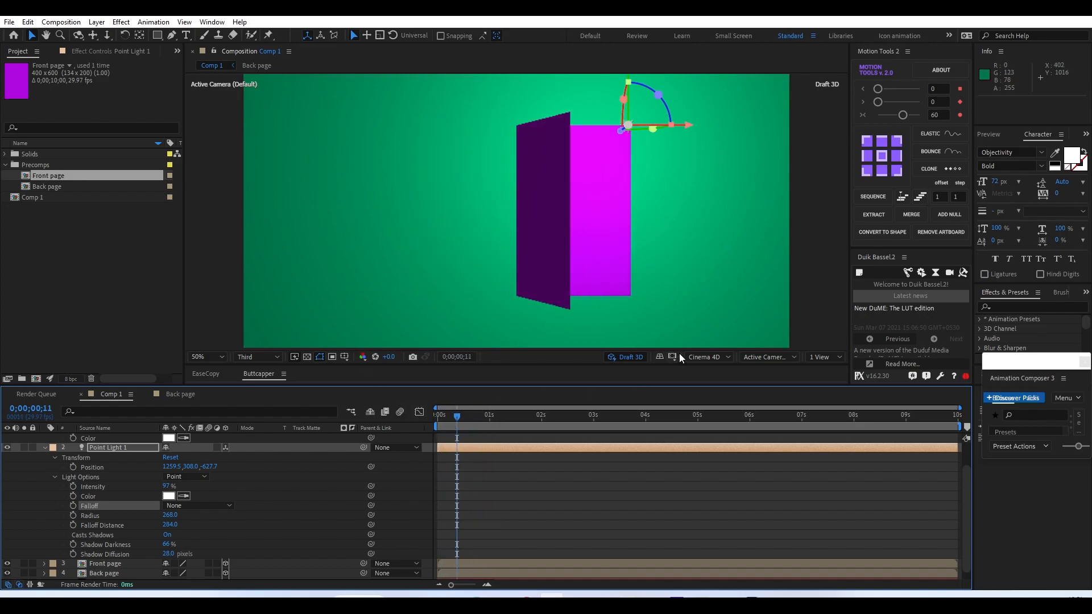
pyautogui.click(637, 357)
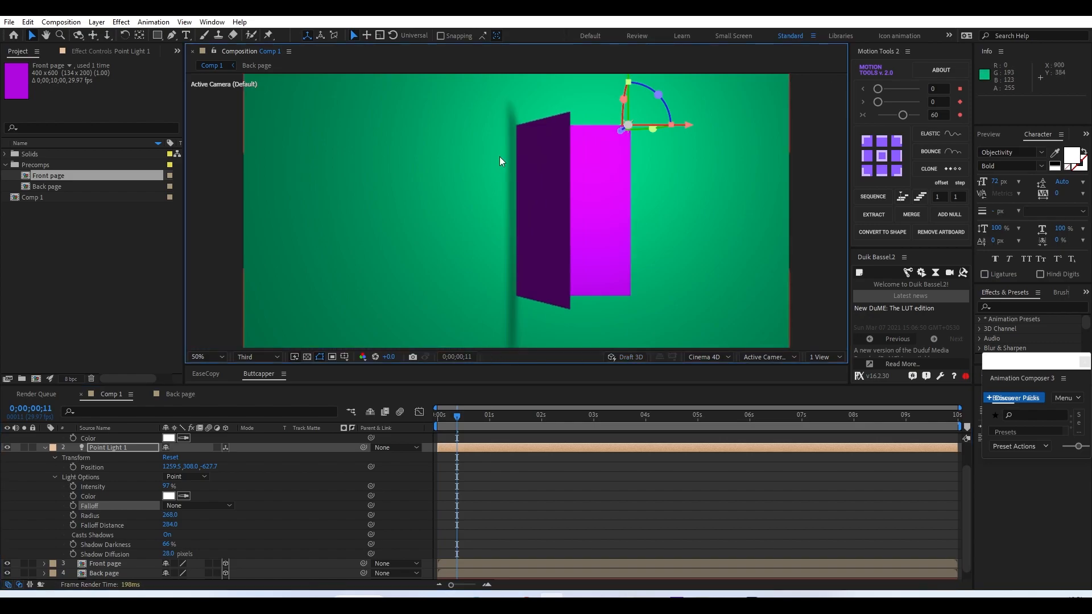
# Compare the page lighting and shadows at 0;00;00;11 with Draft 3D on and off
pyautogui.scroll(1, 51, 469)
pyautogui.click(44, 439)
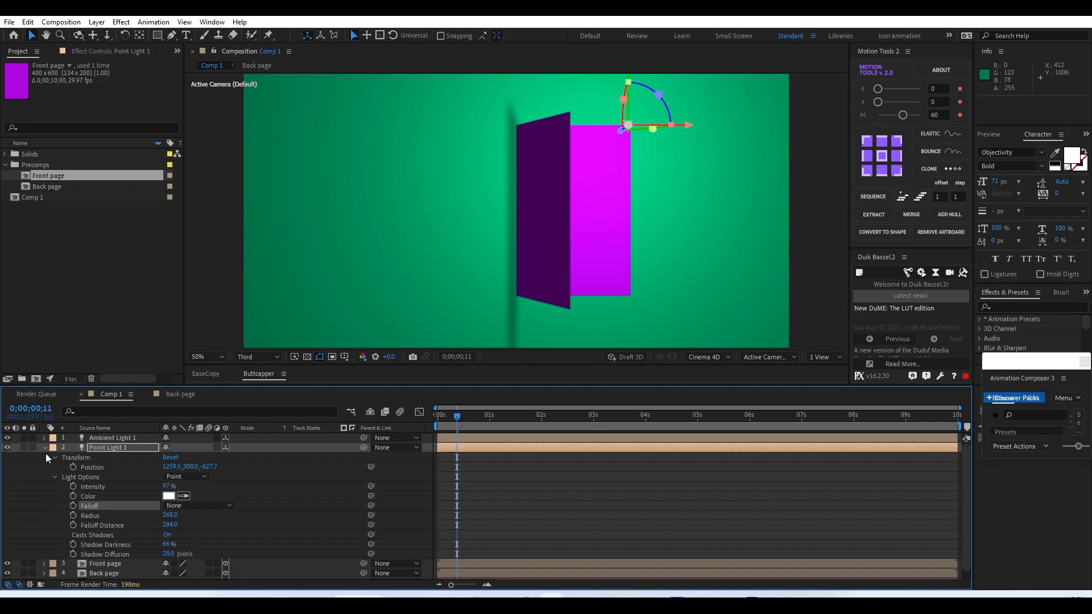
pyautogui.click(626, 354)
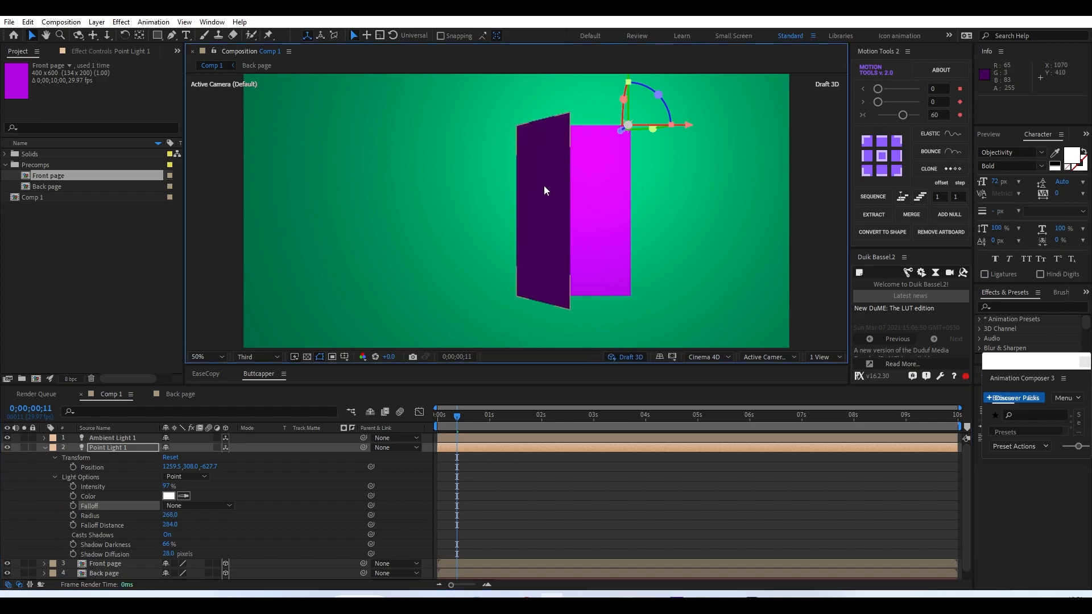
pyautogui.click(620, 358)
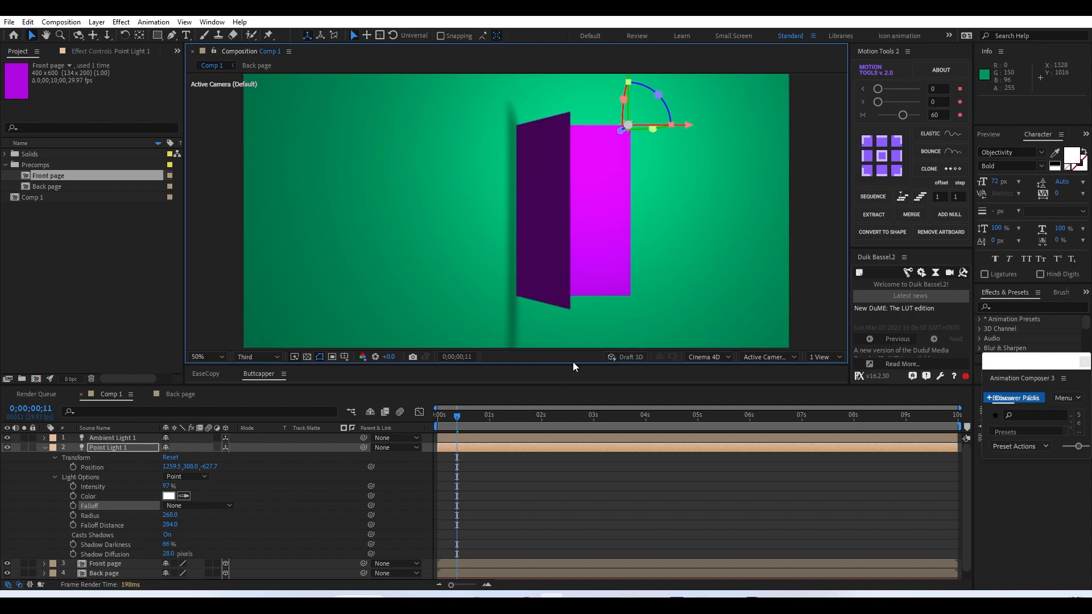
# At 0;00;00;17, move Point Light 1 up and away from the pages to position 1420.1, 249.9, -627.7
pyautogui.moveTo(455, 415); pyautogui.dragTo(467, 434)
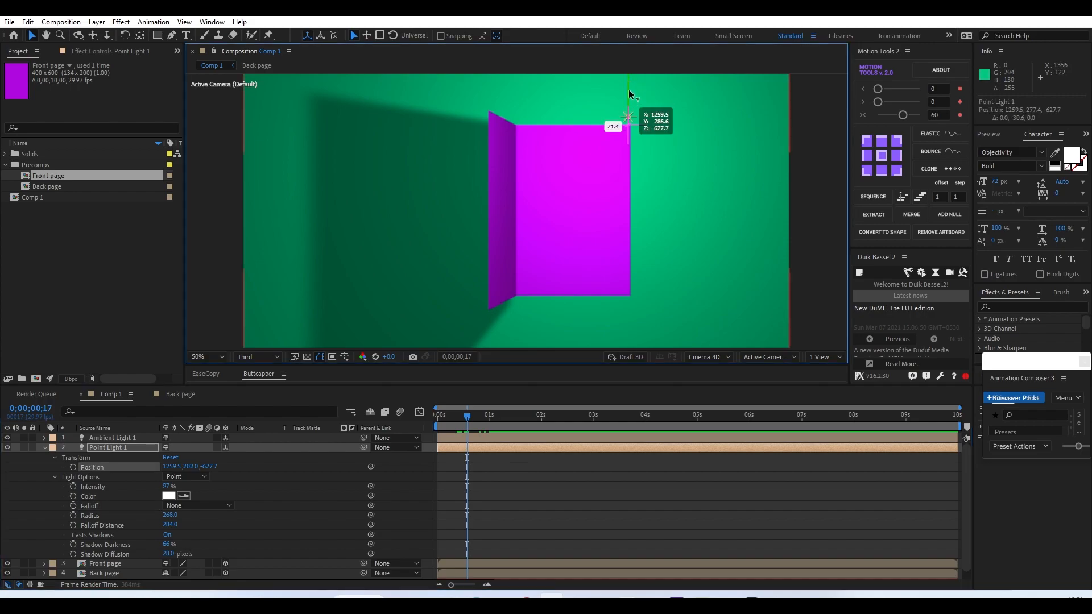
pyautogui.moveTo(629, 107); pyautogui.dragTo(629, 86)
pyautogui.moveTo(686, 110); pyautogui.dragTo(733, 117)
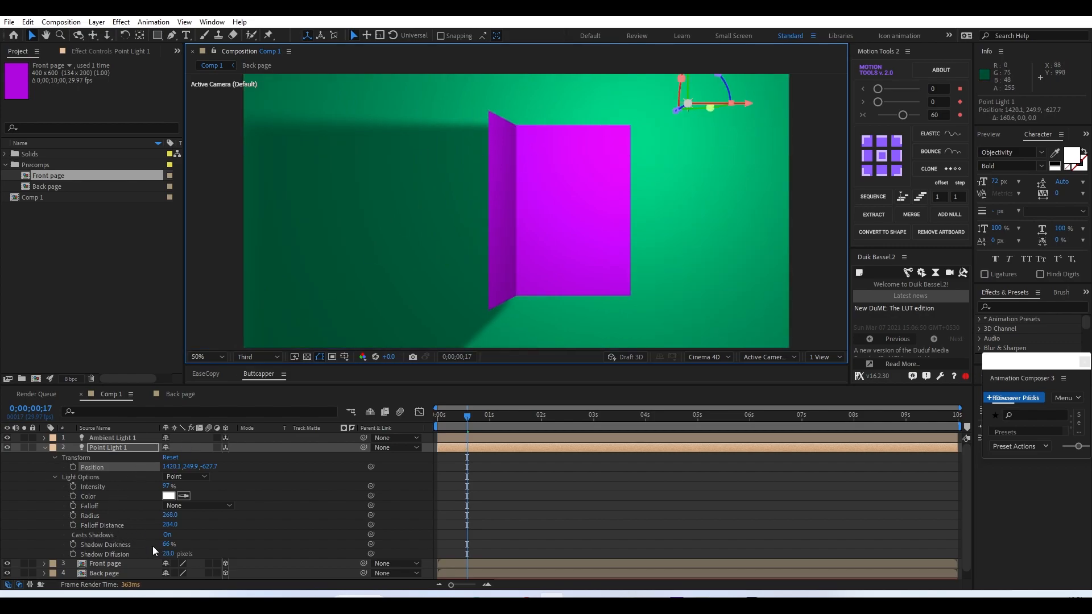
# Set Point Light 1's Shadow Diffusion to 251 pixels, and turn Draft 3D back on
pyautogui.moveTo(172, 556); pyautogui.dragTo(243, 551)
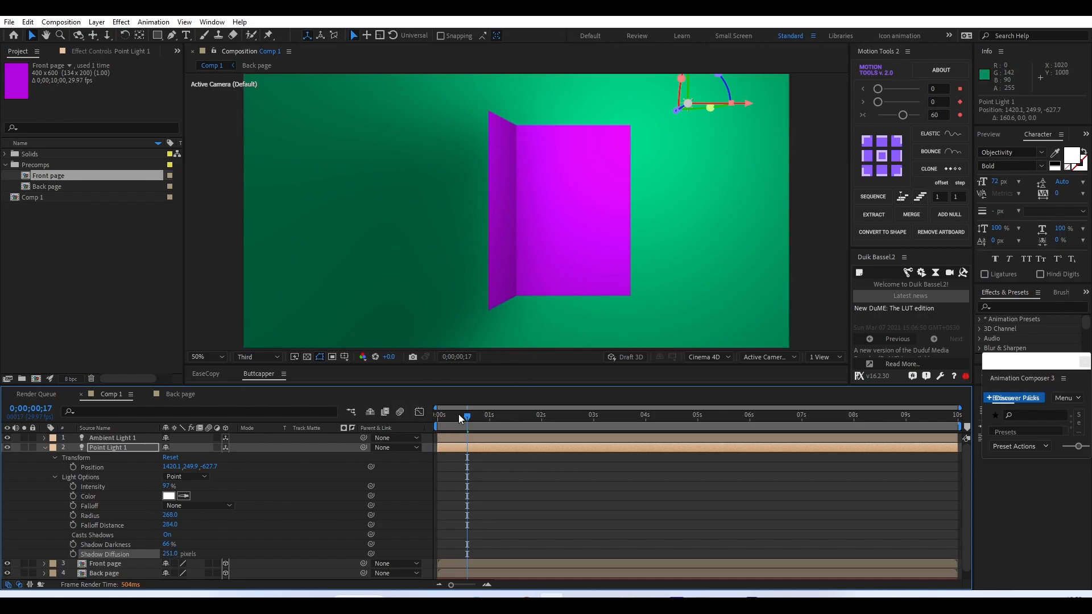
pyautogui.click(628, 357)
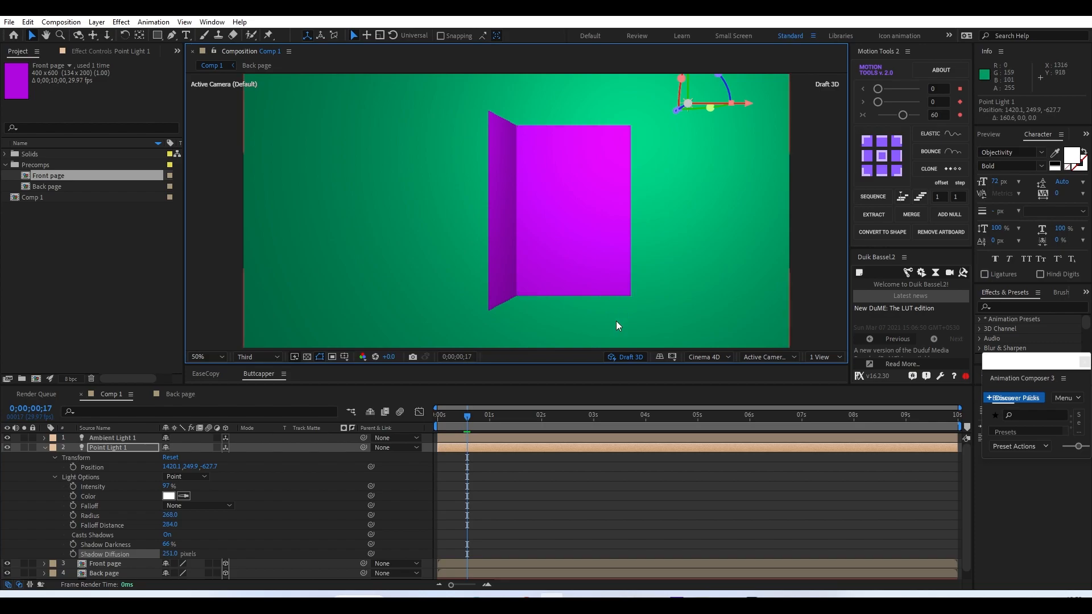
pyautogui.click(45, 448)
pyautogui.click(91, 518)
# Preview the page turn and check the open page at 0;00;00;19
pyautogui.press('space')
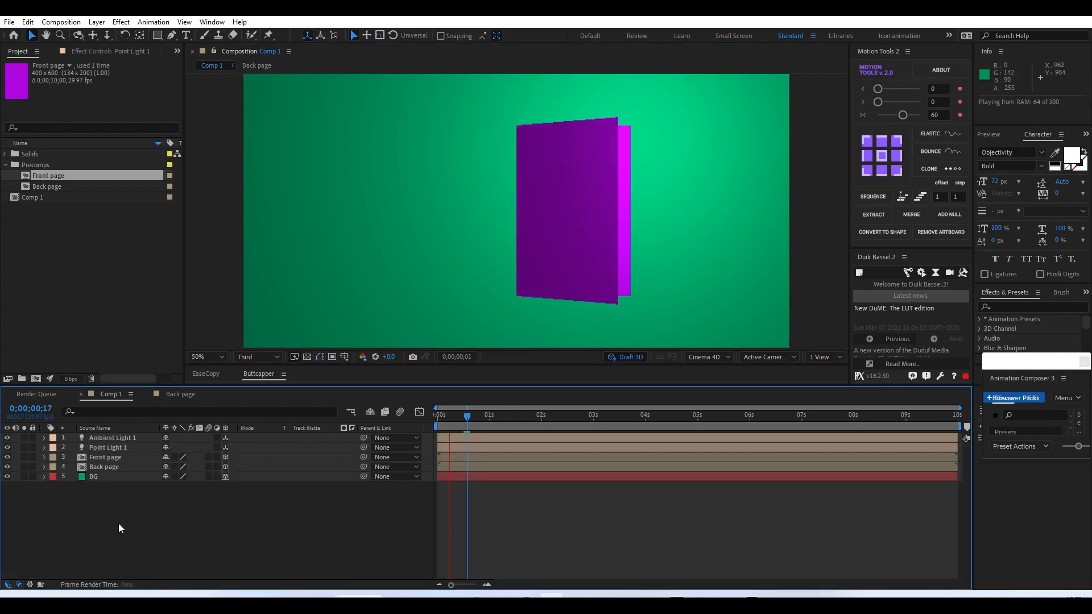
pyautogui.moveTo(451, 421)
pyautogui.mouseDown()
pyautogui.moveTo(429, 429)
pyautogui.moveTo(486, 415)
pyautogui.moveTo(472, 422)
pyautogui.mouseUp()
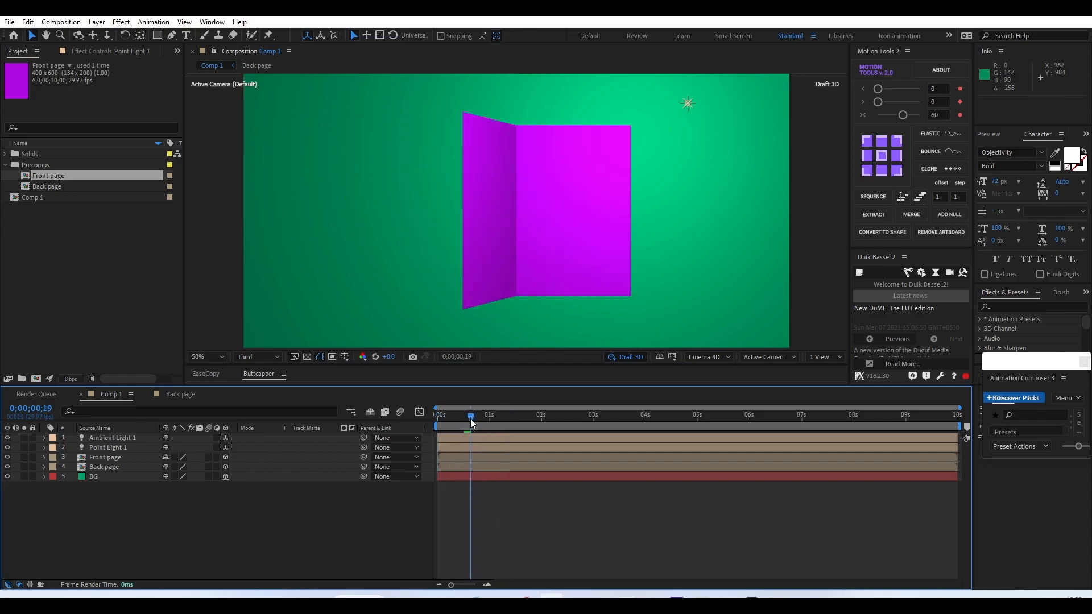
pyautogui.click(461, 439)
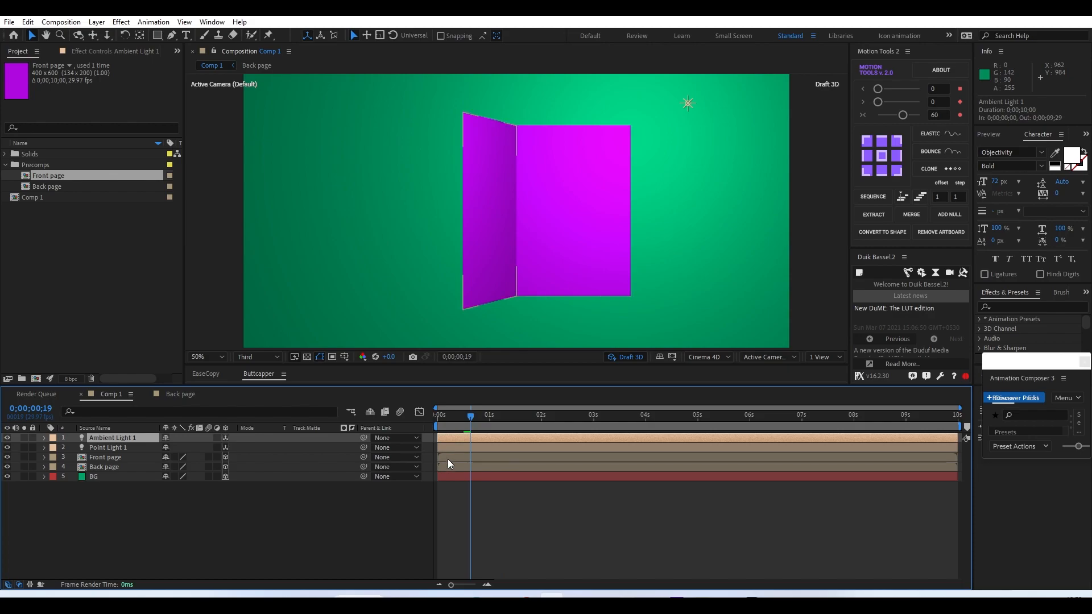
# Apply Easy Ease to both Y Rotation keyframes of the Front page layer
pyautogui.click(455, 457)
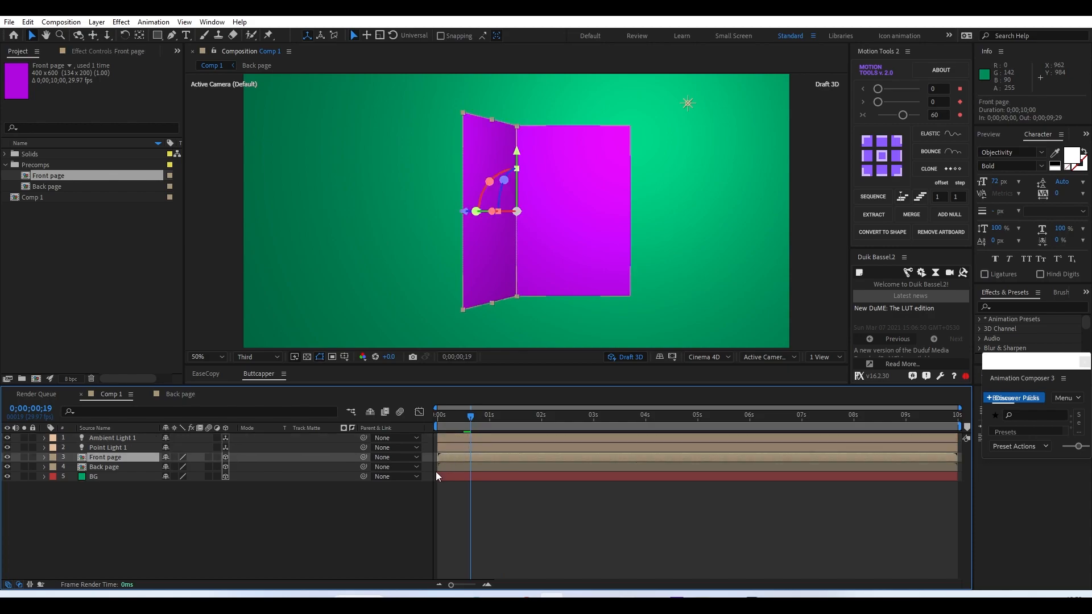
pyautogui.press('u')
pyautogui.moveTo(512, 466); pyautogui.dragTo(388, 490)
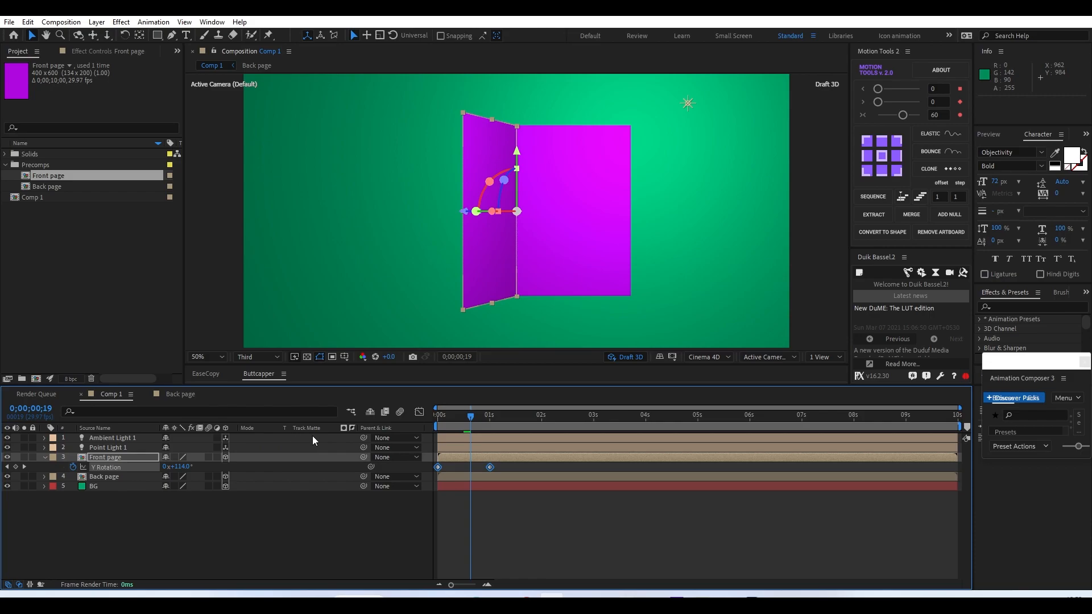
pyautogui.press('F9')
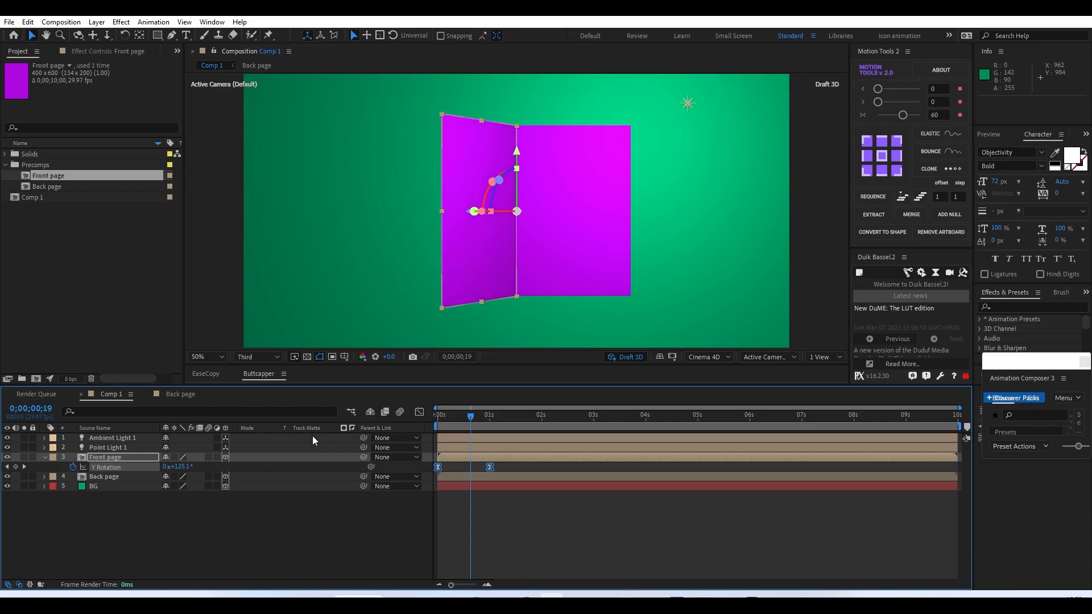
# Sharpen the Y Rotation speed curve by extending both keyframe handles toward the middle of the page turn
pyautogui.click(413, 414)
pyautogui.moveTo(446, 553); pyautogui.dragTo(477, 552)
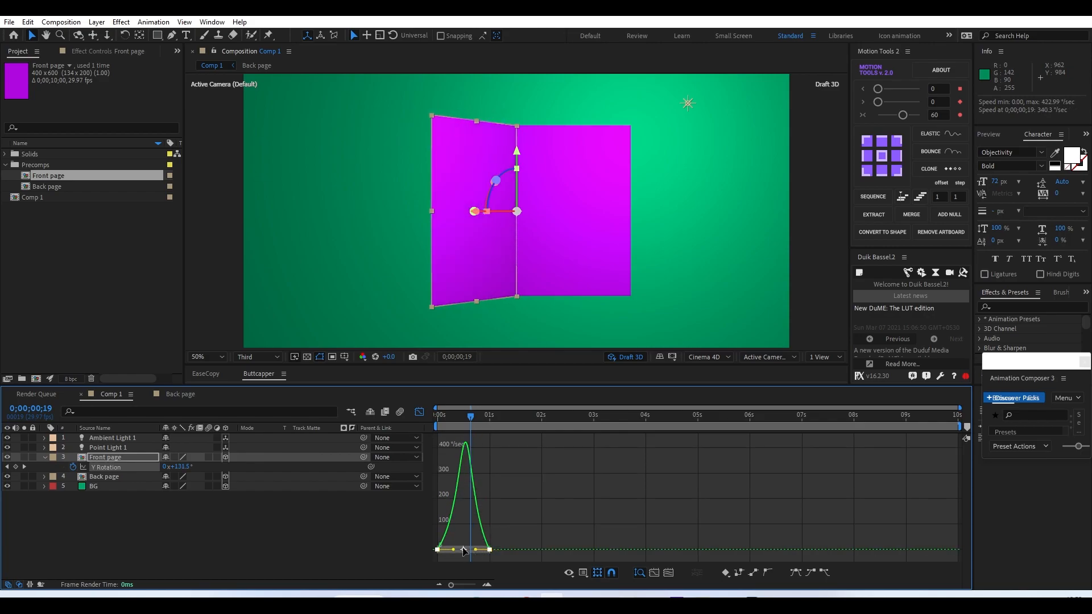
pyautogui.click(419, 412)
pyautogui.click(505, 521)
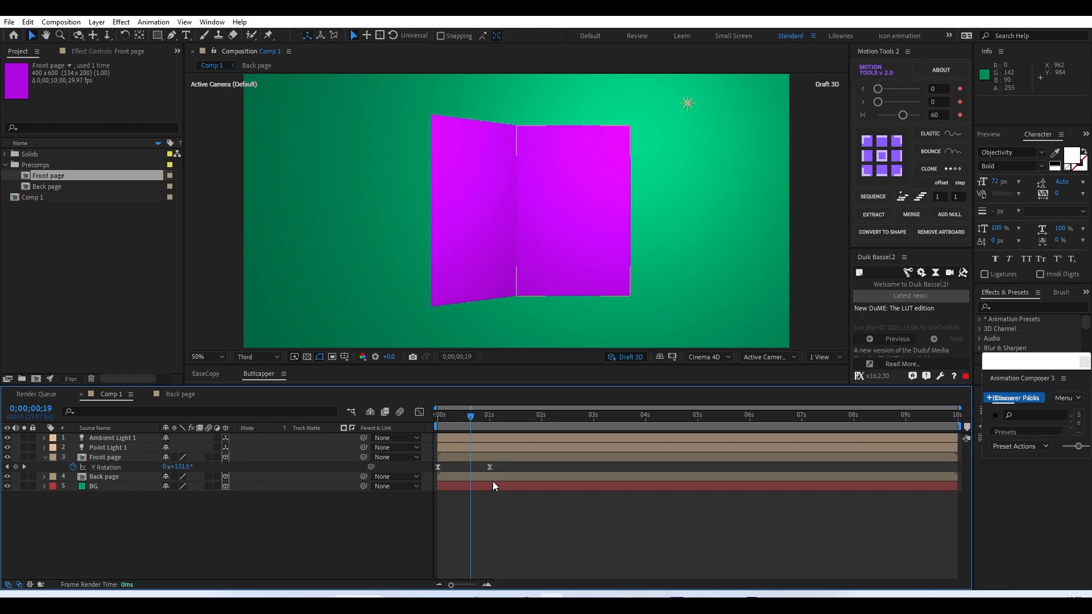
# Play back the eased page turn and inspect it at 0;00;00;15
pyautogui.press('space')
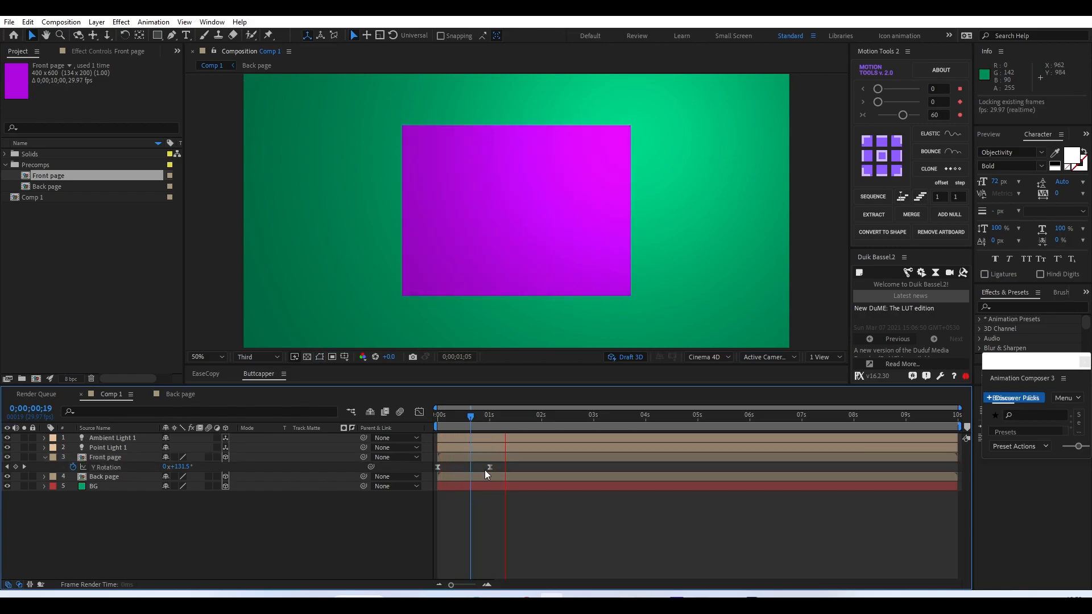
pyautogui.press('space')
pyautogui.click(476, 428)
pyautogui.moveTo(476, 431); pyautogui.dragTo(464, 435)
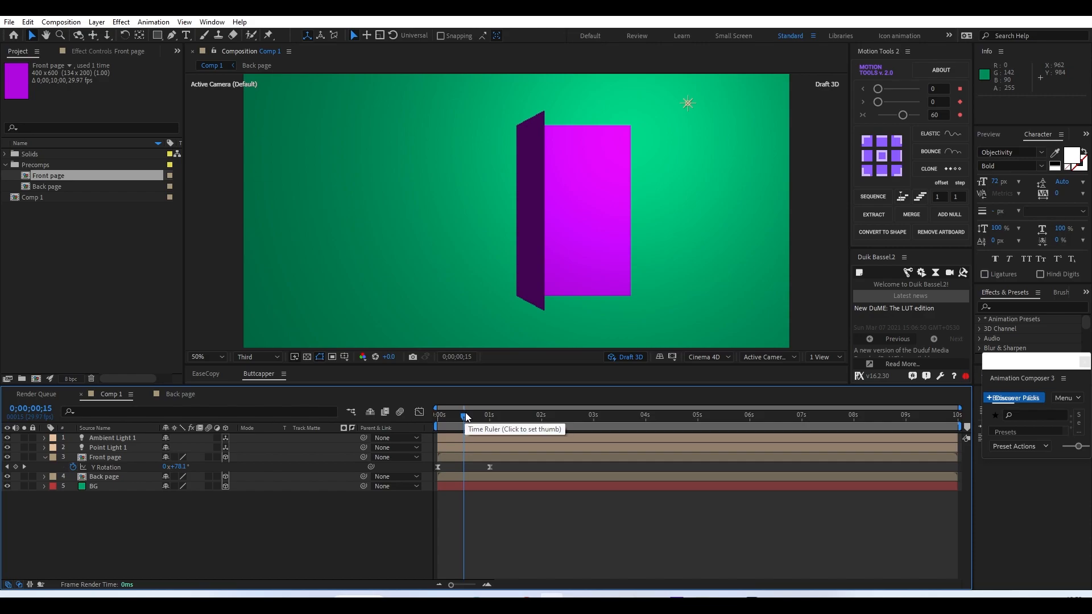
# Keyframe the Front page layer's Curvature at 0% at both 0;00;00;00 and 0;00;01;00
pyautogui.press('=')
pyautogui.press('=')
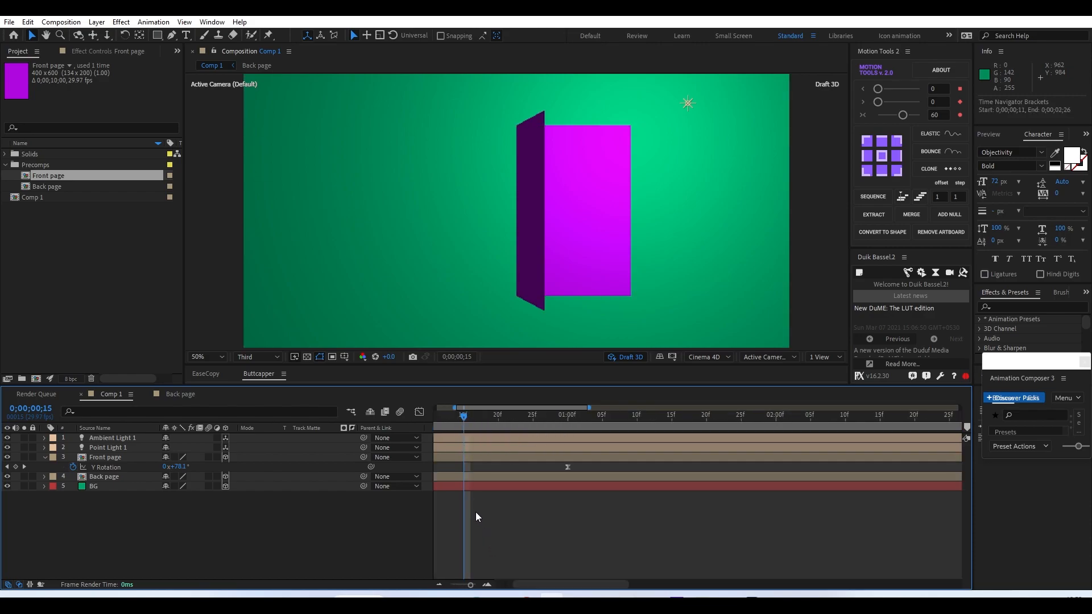
pyautogui.hscroll(-3, 476, 512)
pyautogui.moveTo(505, 421); pyautogui.dragTo(436, 429)
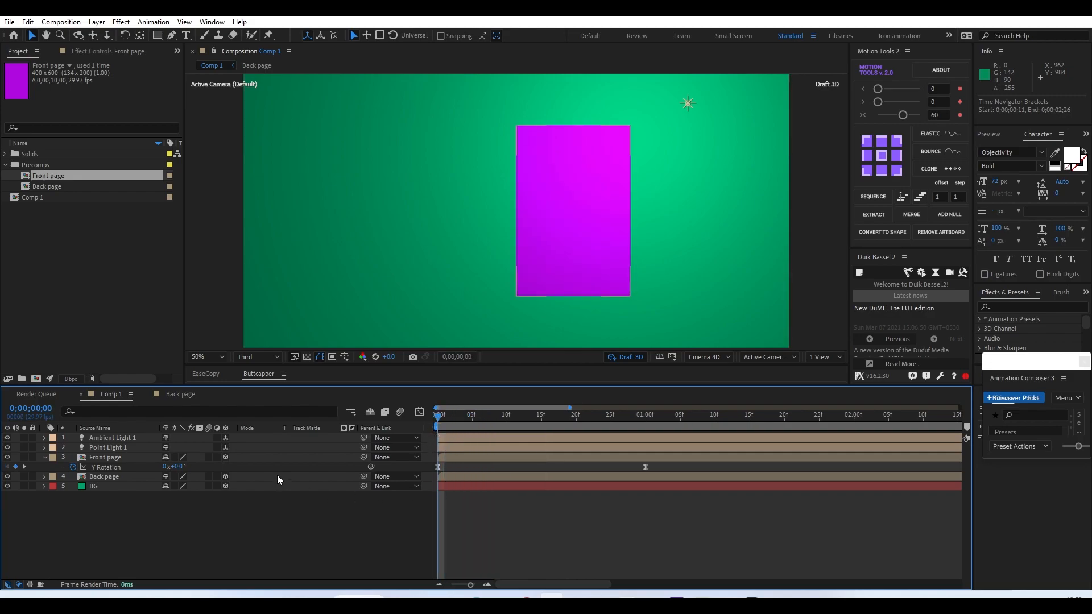
pyautogui.click(44, 458)
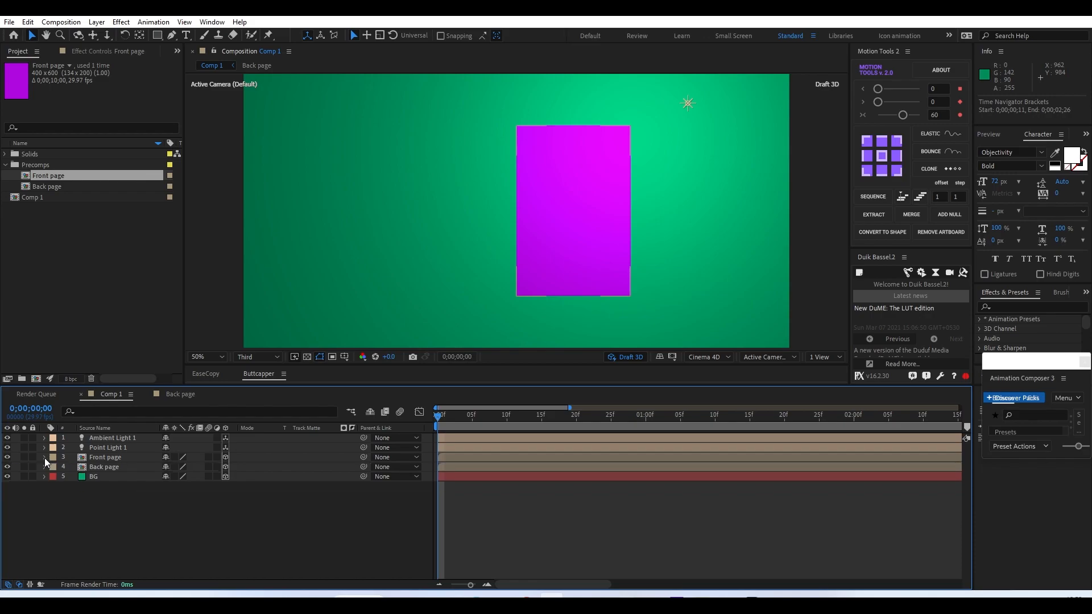
pyautogui.click(45, 459)
pyautogui.click(60, 554)
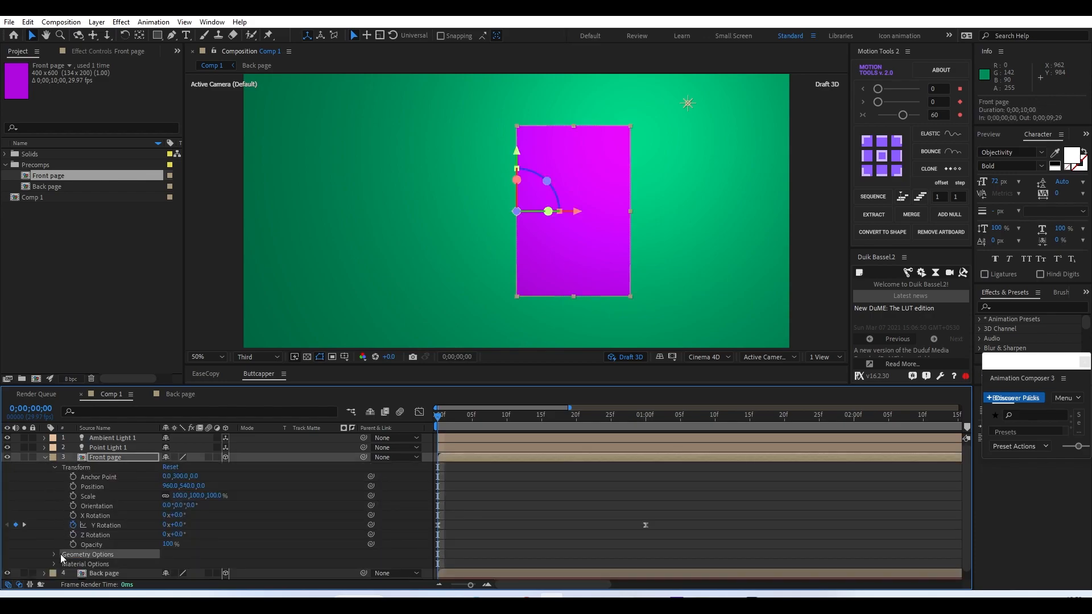
pyautogui.click(54, 468)
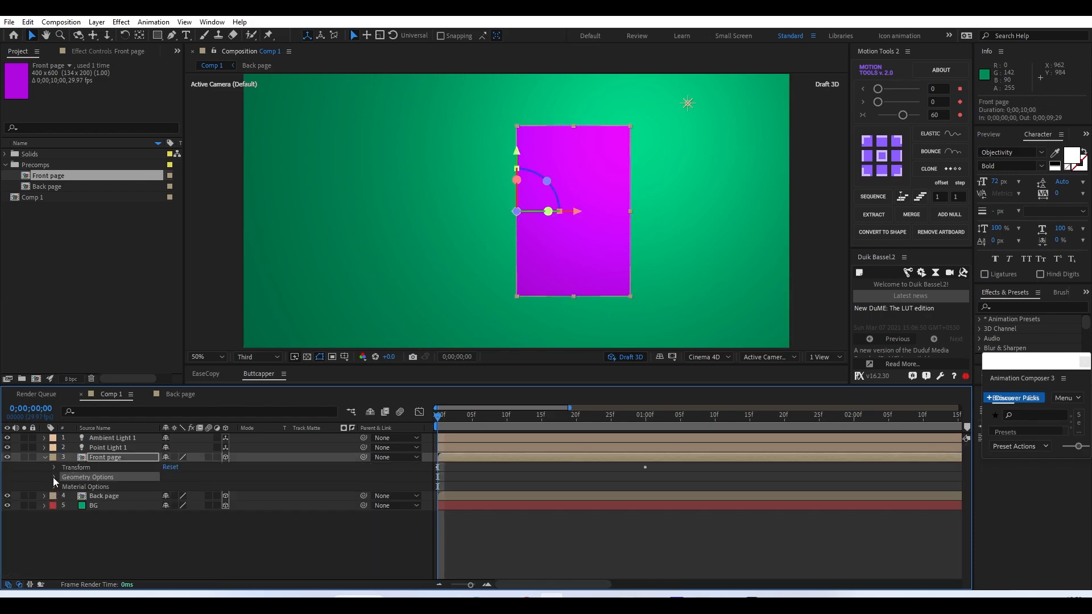
pyautogui.click(54, 478)
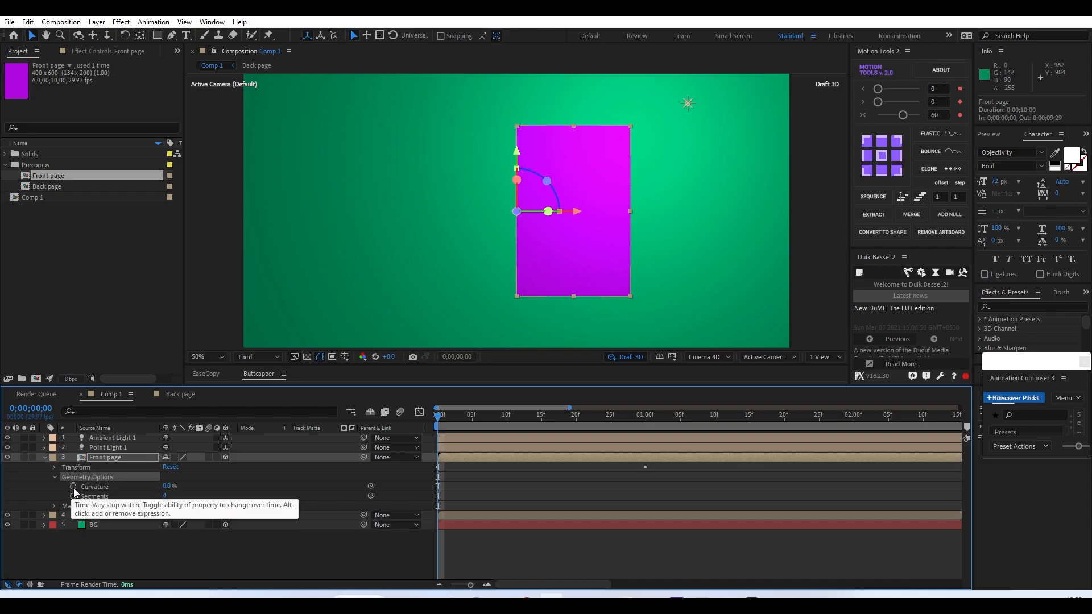
pyautogui.click(74, 487)
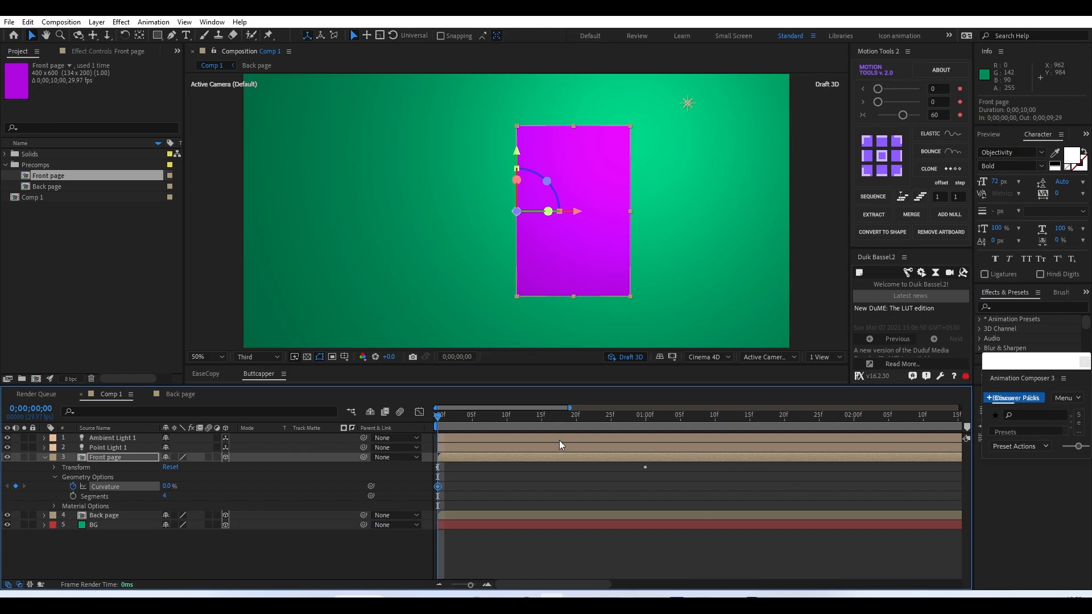
pyautogui.moveTo(486, 427); pyautogui.dragTo(644, 432)
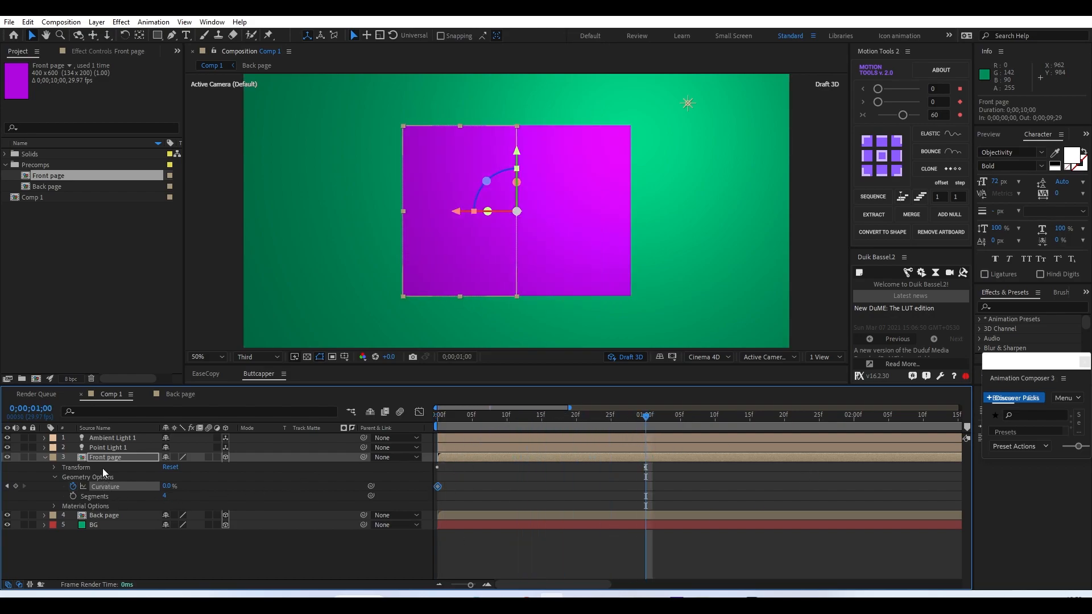
pyautogui.click(16, 487)
# At 0;00;00;06, try a Front page Curvature of 30% and settle on a keyframe of -30%
pyautogui.moveTo(564, 417); pyautogui.dragTo(480, 444)
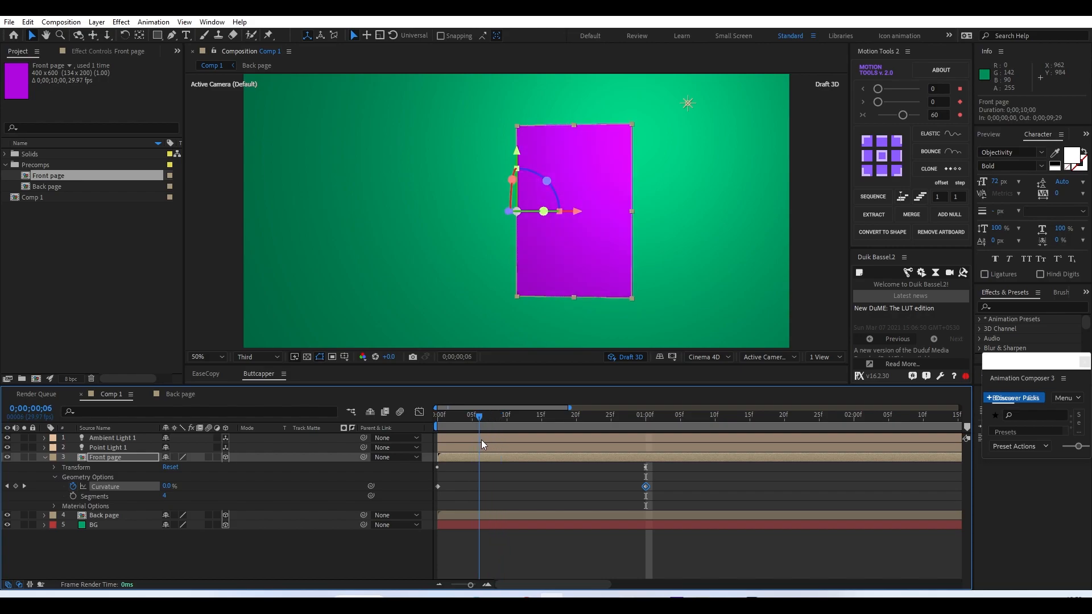
pyautogui.click(164, 487)
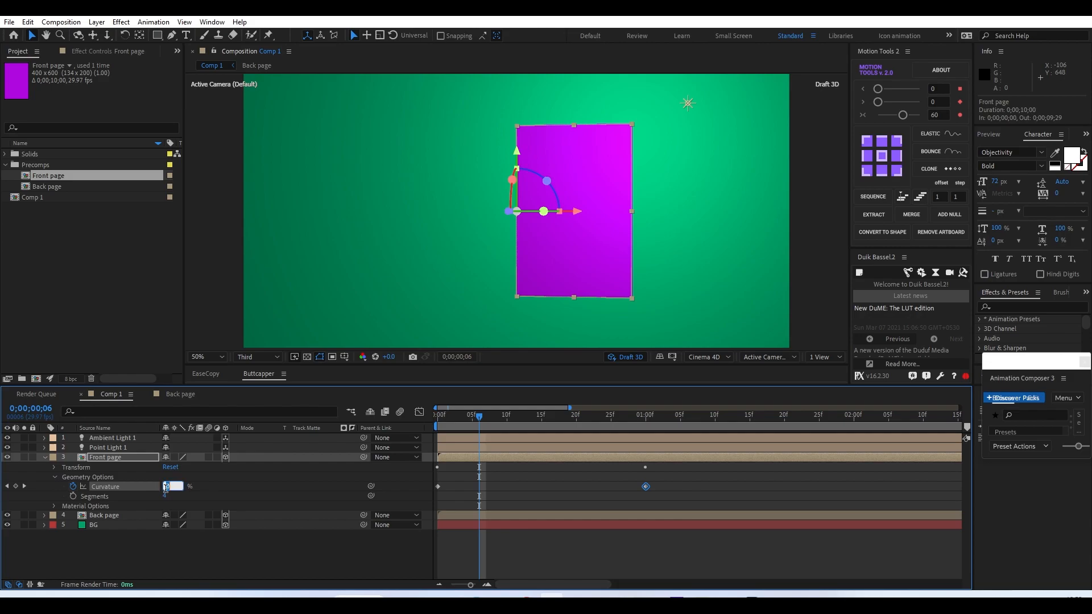
pyautogui.write('30')
pyautogui.press('Return')
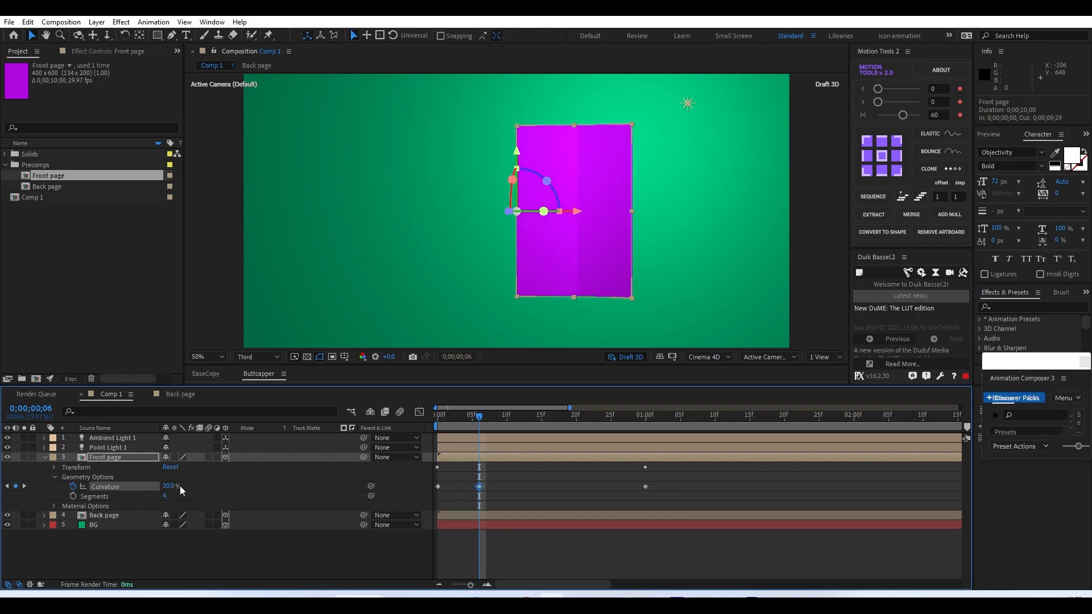
pyautogui.moveTo(168, 493); pyautogui.dragTo(119, 486)
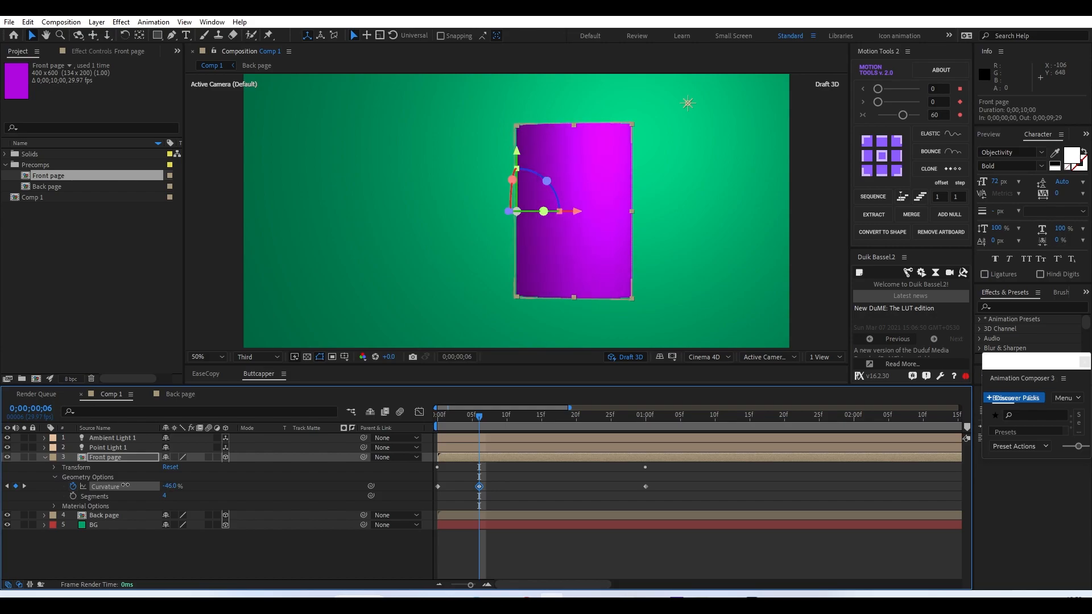
pyautogui.click(170, 485)
pyautogui.write('-30')
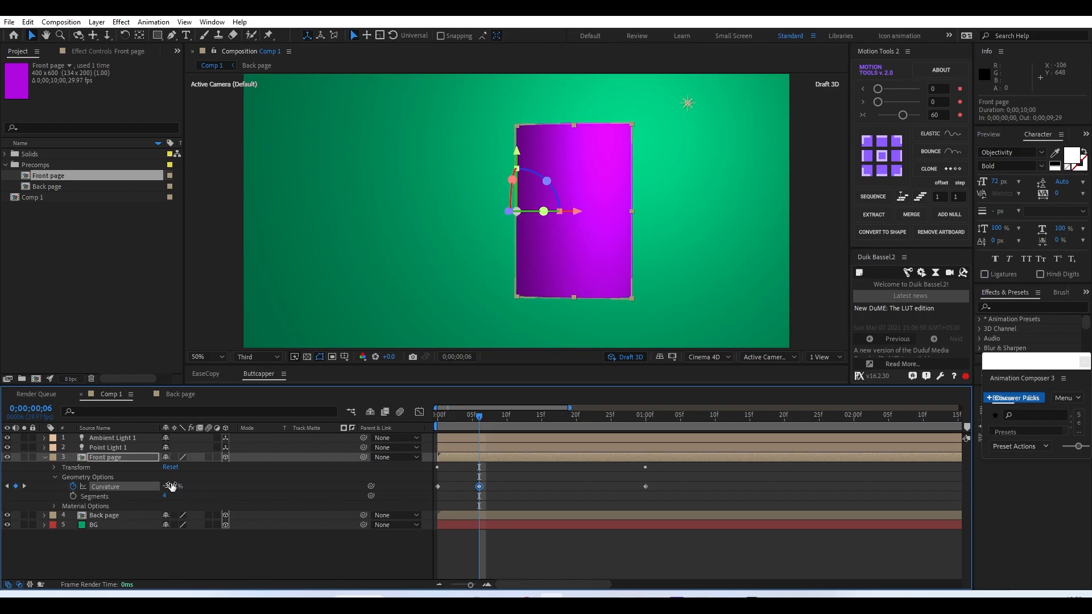
pyautogui.press('Return')
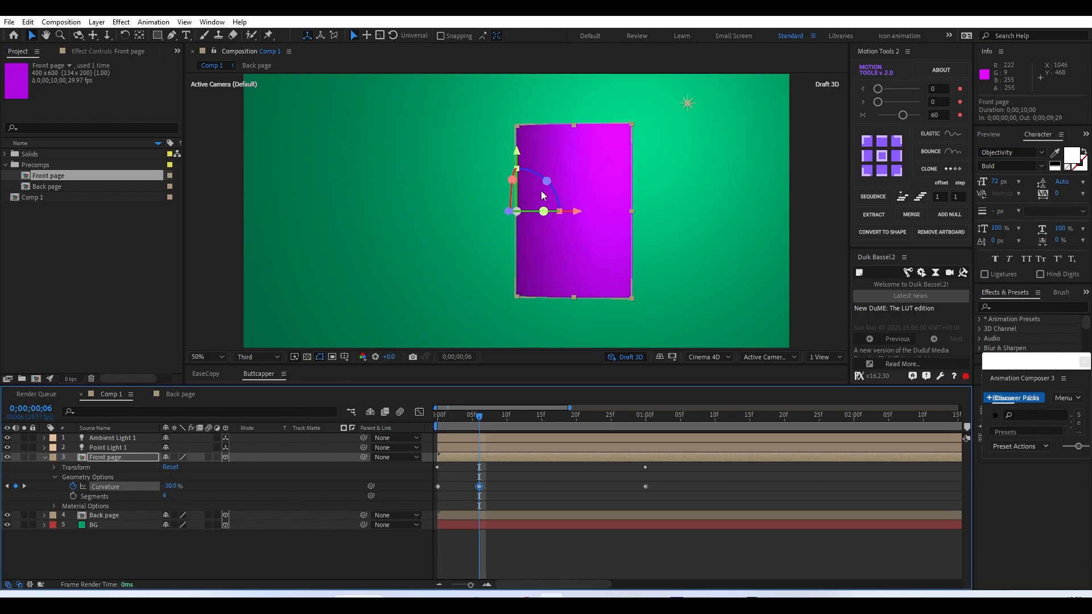
# Set the Front page's Curvature to -75% at 0;00;00;14
pyautogui.moveTo(459, 420); pyautogui.dragTo(534, 462)
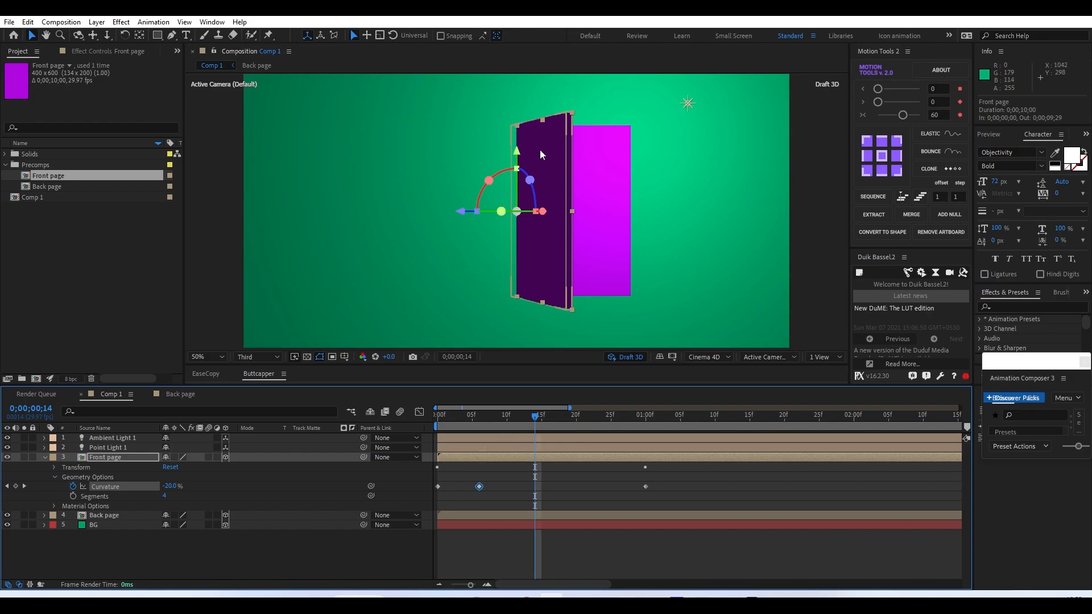
pyautogui.click(170, 486)
pyautogui.write('-75')
pyautogui.press('Return')
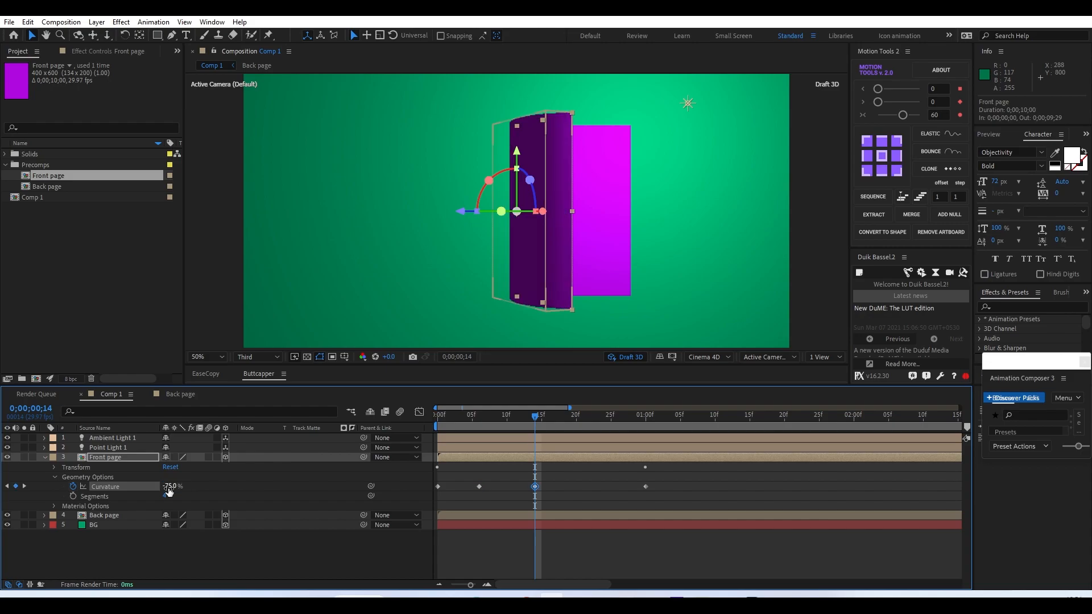
# Set the Front page's Curvature to 75% at 0;00;00;16
pyautogui.moveTo(509, 428); pyautogui.dragTo(551, 477)
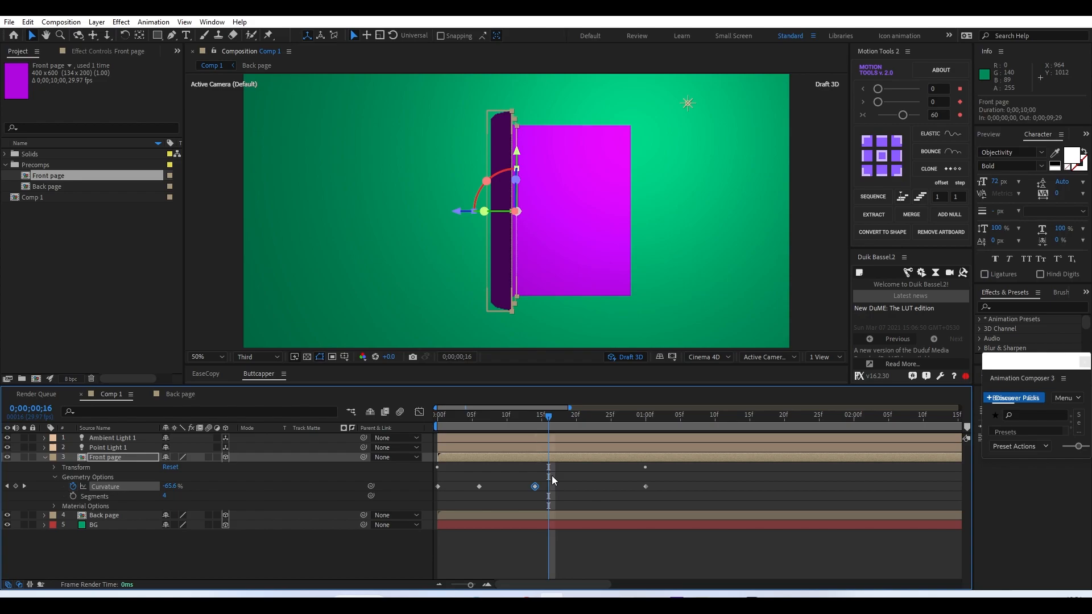
pyautogui.click(169, 487)
pyautogui.write('75')
pyautogui.press('Return')
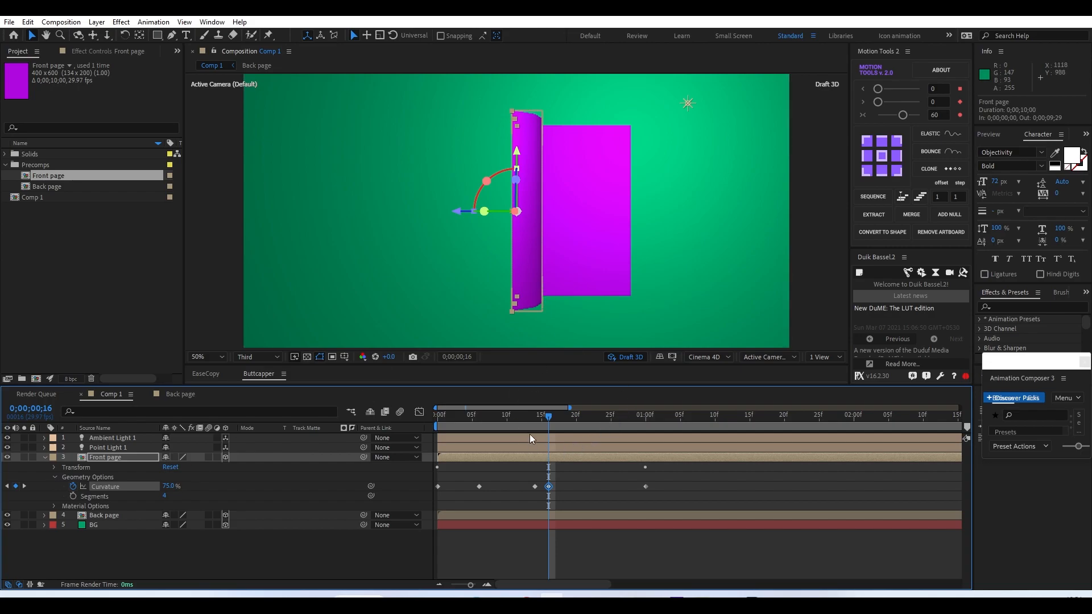
# Move the Front page's 75% Curvature keyframe to 0;00;00;17 and set Curvature to 30% at 0;00;00;24
pyautogui.moveTo(544, 421); pyautogui.dragTo(555, 447)
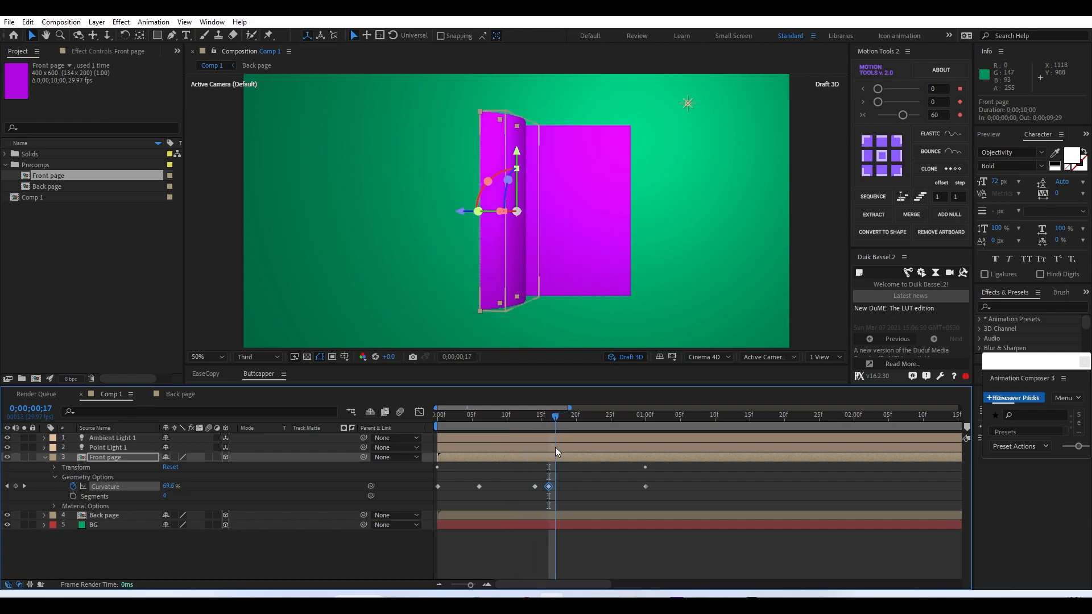
pyautogui.moveTo(549, 487); pyautogui.dragTo(556, 487)
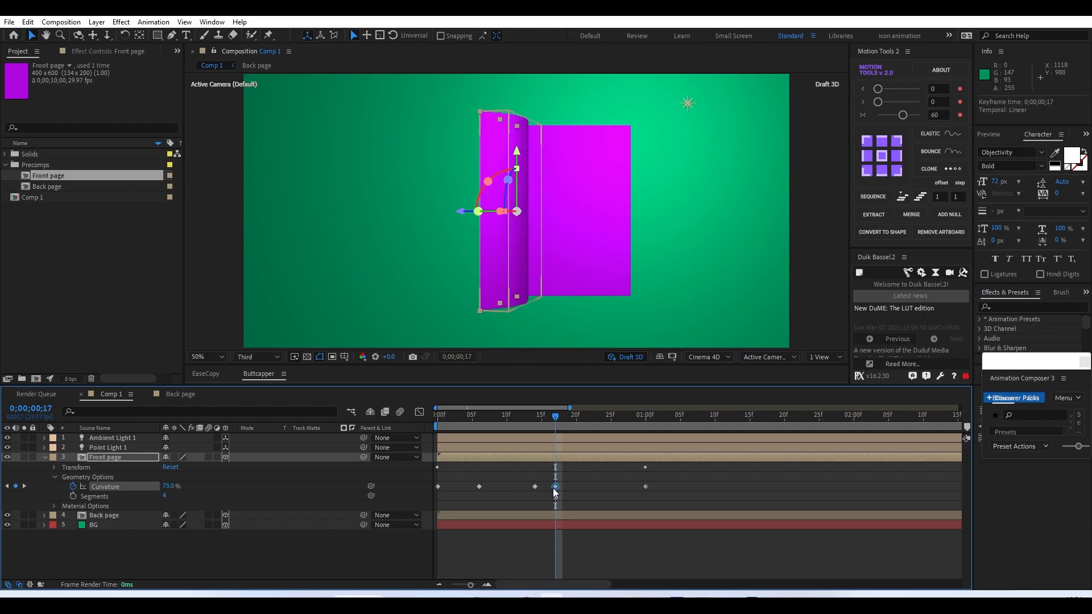
pyautogui.moveTo(538, 427); pyautogui.dragTo(604, 481)
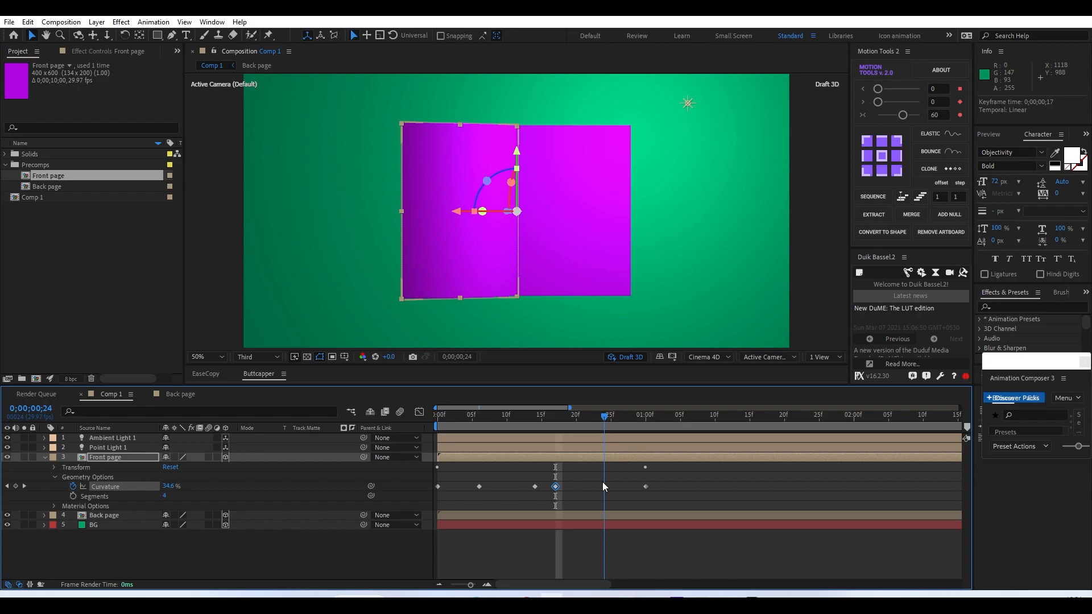
pyautogui.click(169, 486)
pyautogui.write('30')
pyautogui.press('Return')
# Play back the page turn from the start of the composition to check the new curvature timing
pyautogui.moveTo(605, 422); pyautogui.dragTo(524, 455)
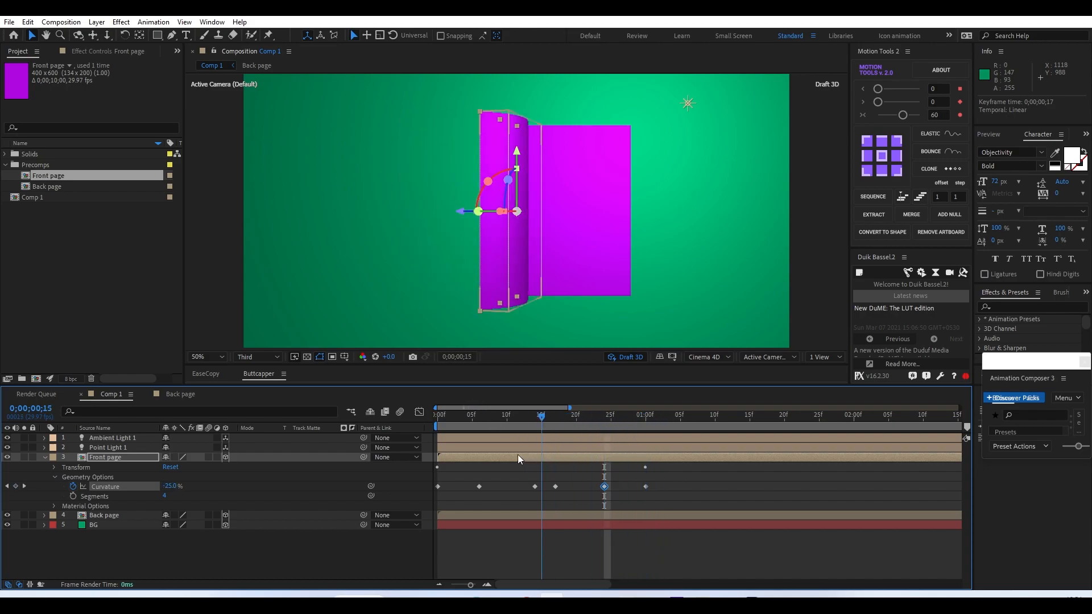
pyautogui.press('Home')
pyautogui.press('space')
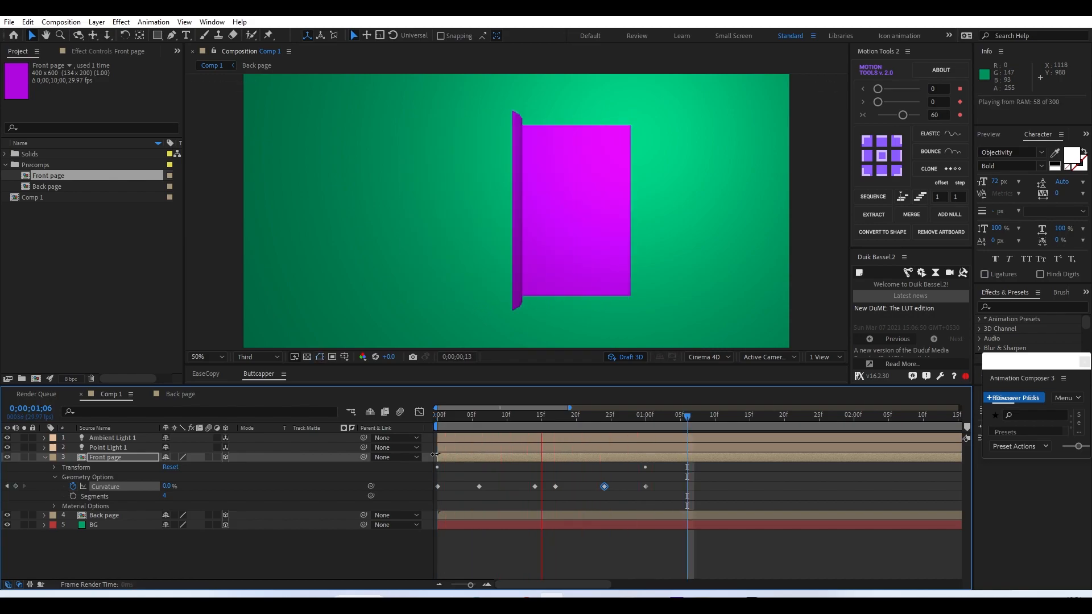
pyautogui.press('space')
# Move the Front page's -75% Curvature keyframe to 0;00;00;15
pyautogui.moveTo(449, 424); pyautogui.dragTo(545, 453)
pyautogui.moveTo(547, 454)
pyautogui.mouseDown()
pyautogui.moveTo(538, 452)
pyautogui.moveTo(558, 459)
pyautogui.moveTo(541, 463)
pyautogui.mouseUp()
pyautogui.moveTo(546, 419); pyautogui.dragTo(547, 420)
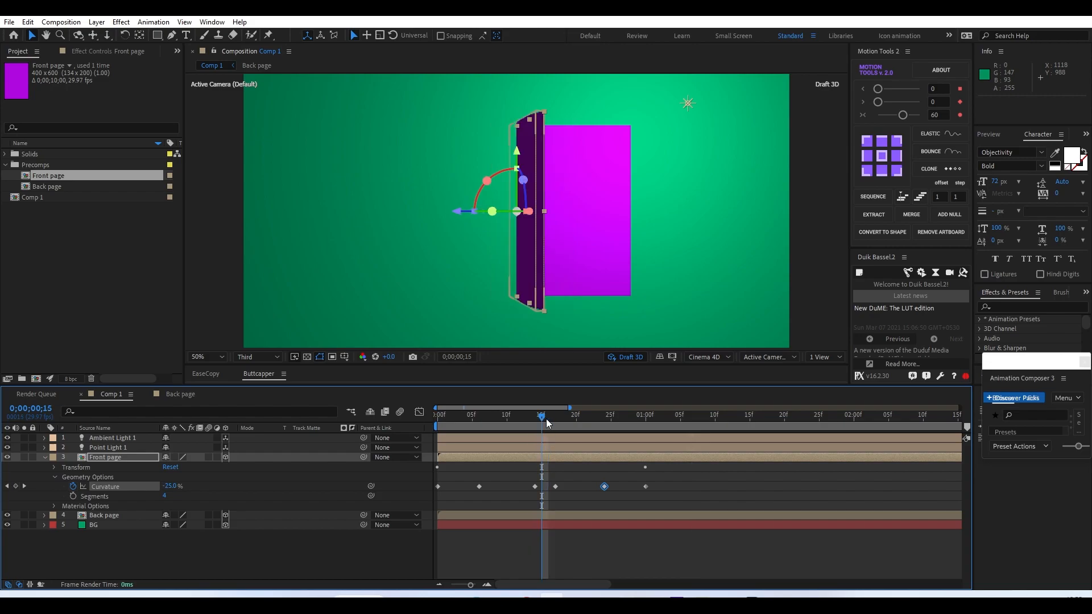
pyautogui.click(538, 486)
pyautogui.moveTo(536, 487); pyautogui.dragTo(543, 487)
# Replay the page turn from the start, examining how the curve flips around the middle of the turn
pyautogui.moveTo(537, 425)
pyautogui.mouseDown()
pyautogui.moveTo(558, 423)
pyautogui.moveTo(547, 425)
pyautogui.mouseUp()
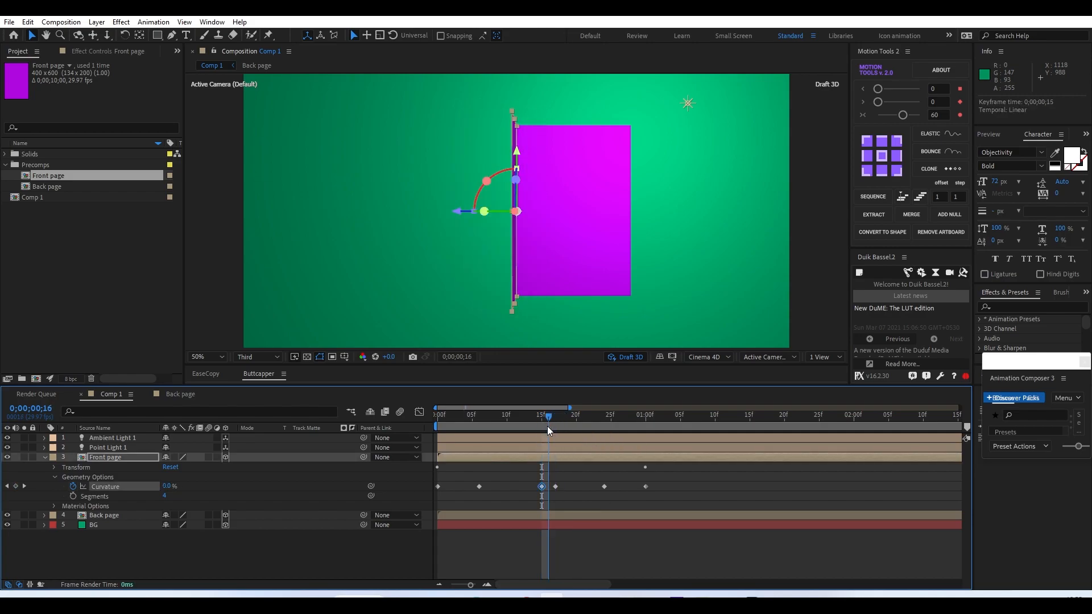
pyautogui.press('Home')
pyautogui.press('space')
pyautogui.press('space')
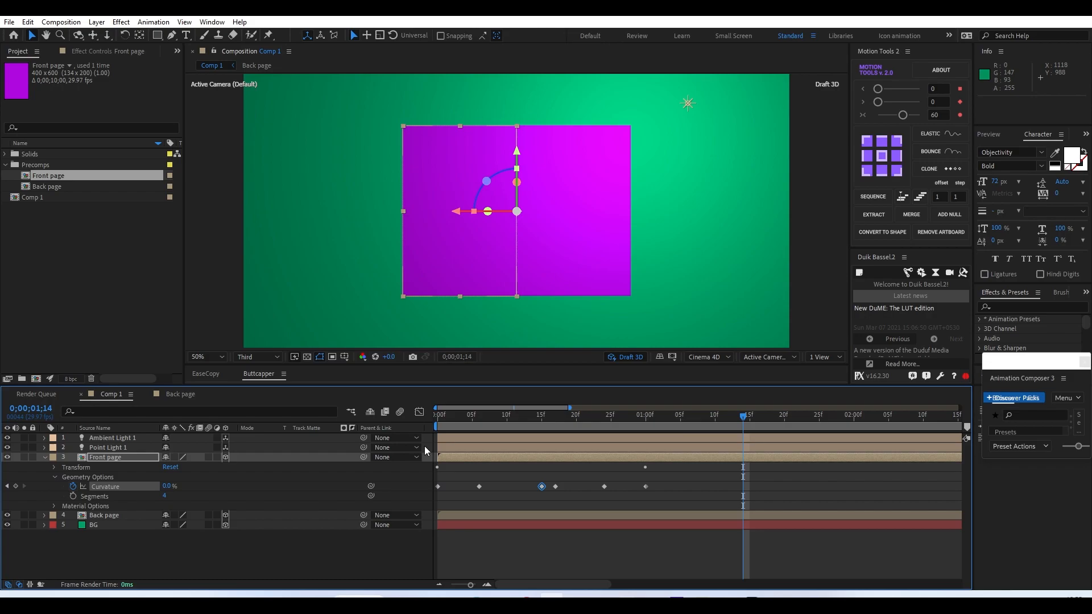
pyautogui.press('space')
pyautogui.press('space')
pyautogui.press('space')
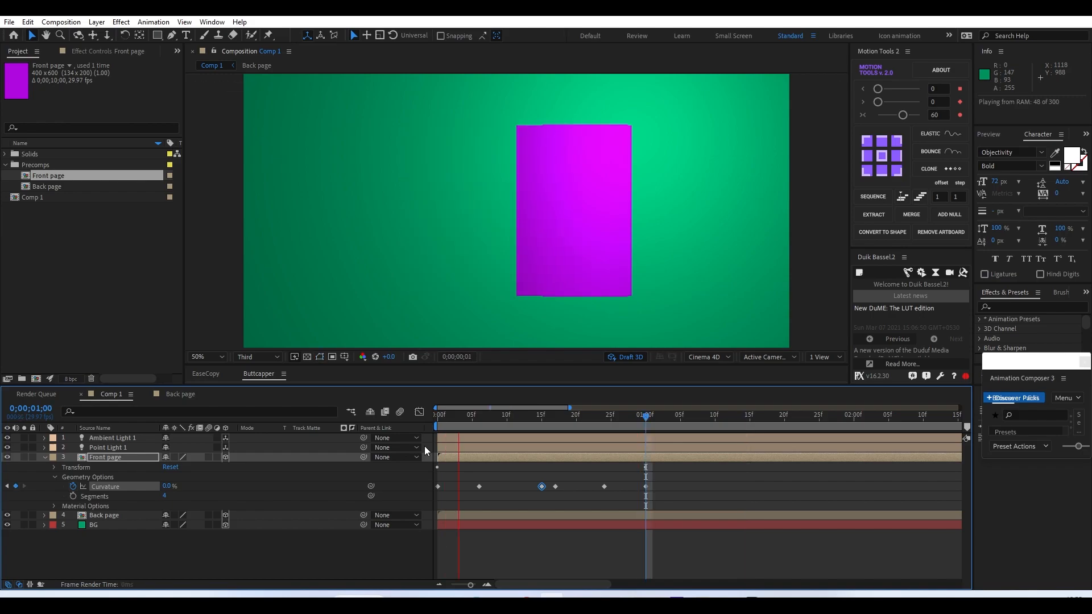
pyautogui.press('space')
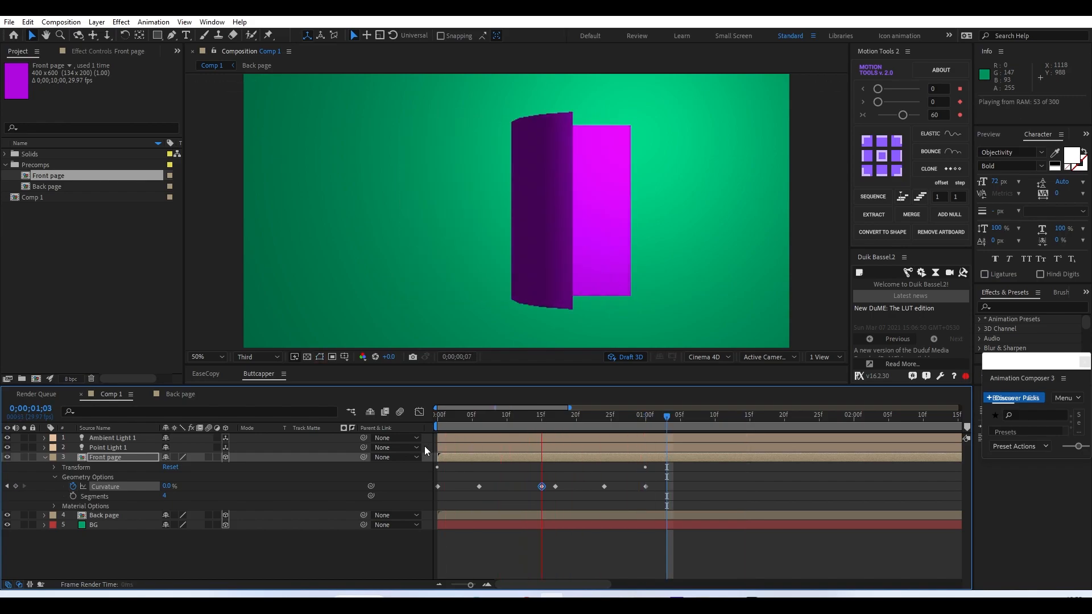
pyautogui.press('space')
# Move the Front page's 75% Curvature keyframe to 0;00;00;16 and preview the page turn
pyautogui.moveTo(515, 420); pyautogui.dragTo(549, 417)
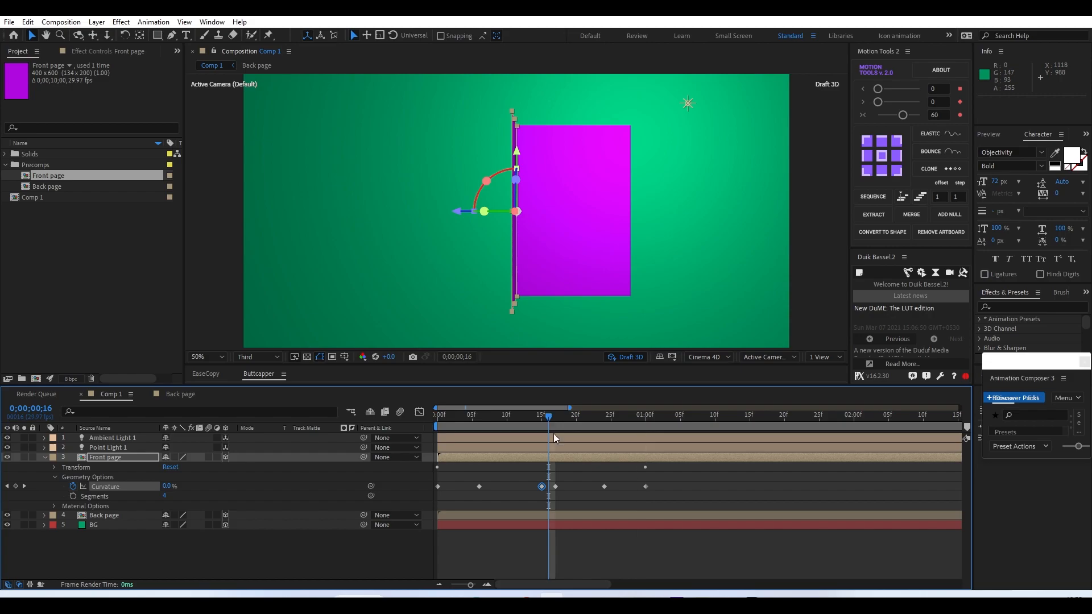
pyautogui.moveTo(556, 488); pyautogui.dragTo(550, 489)
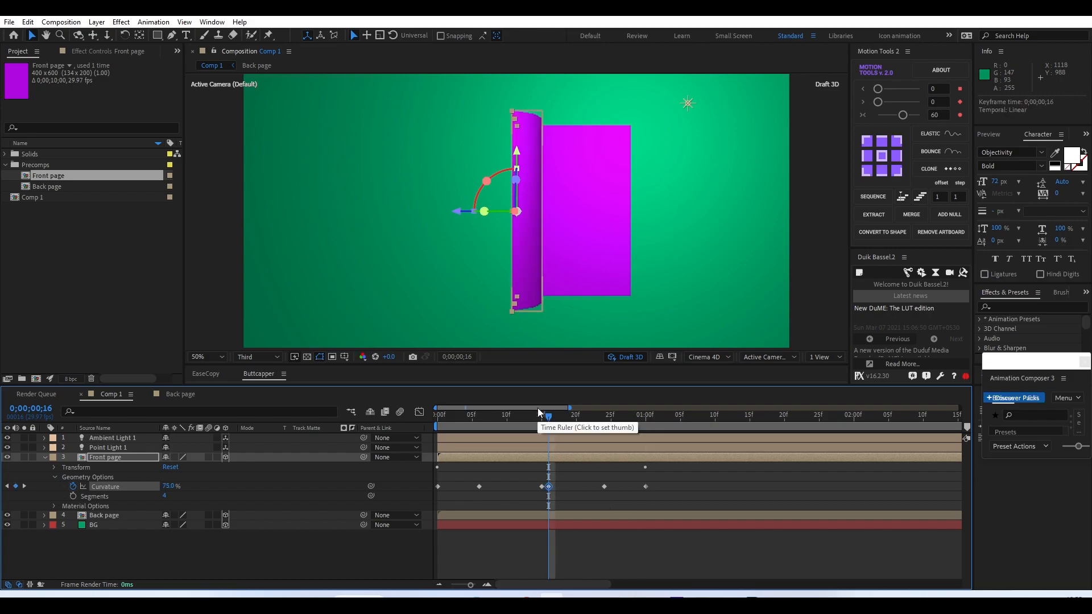
pyautogui.moveTo(550, 417); pyautogui.dragTo(445, 442)
pyautogui.press('space')
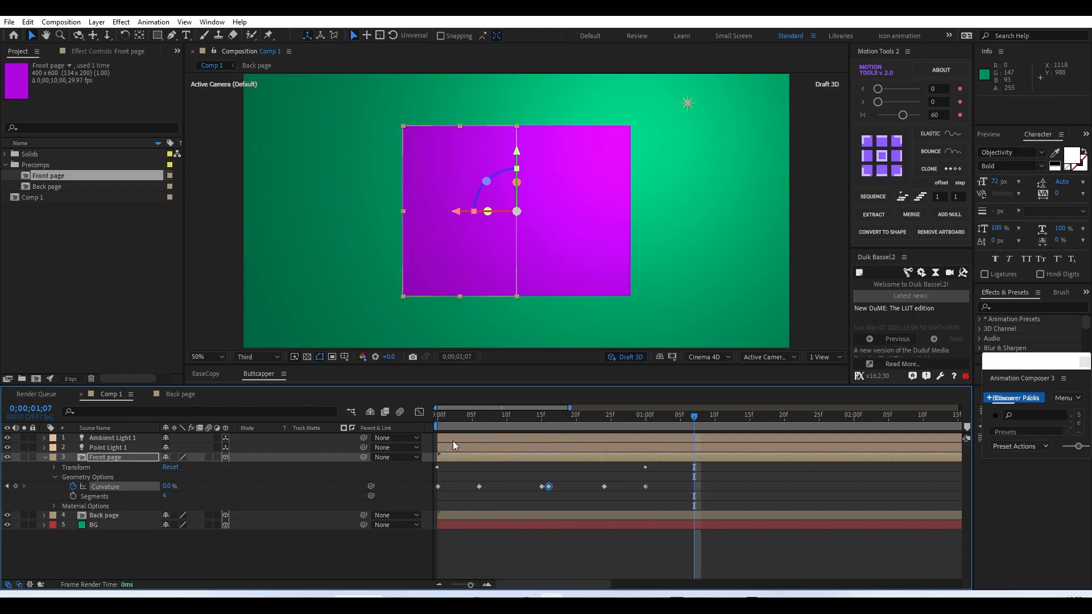
pyautogui.press('space')
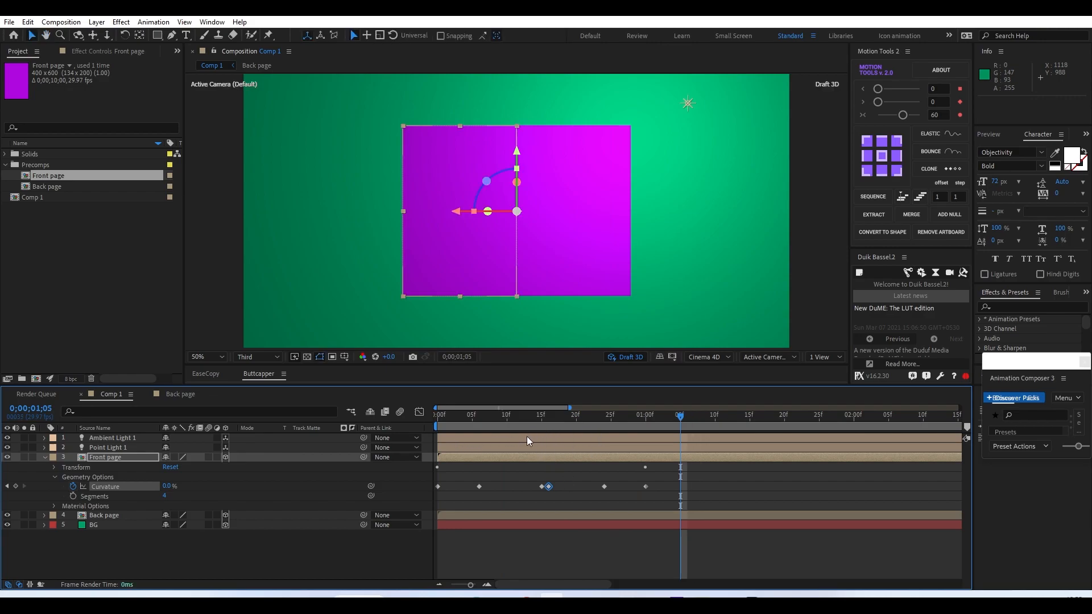
# Try shifting the Front page's -75% and 75% Curvature keyframes together one frame later, to 0;00;00;16 and 0;00;00;17
pyautogui.moveTo(560, 496)
pyautogui.mouseDown()
pyautogui.moveTo(520, 483)
pyautogui.moveTo(549, 486)
pyautogui.mouseUp()
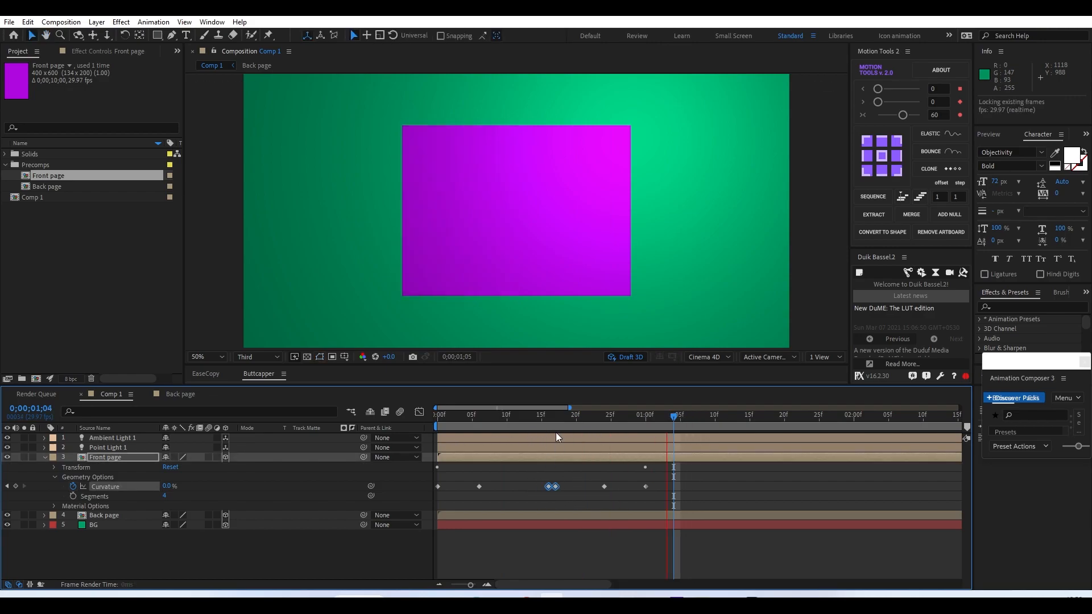
pyautogui.moveTo(531, 415)
pyautogui.mouseDown()
pyautogui.moveTo(554, 424)
pyautogui.moveTo(543, 424)
pyautogui.mouseUp()
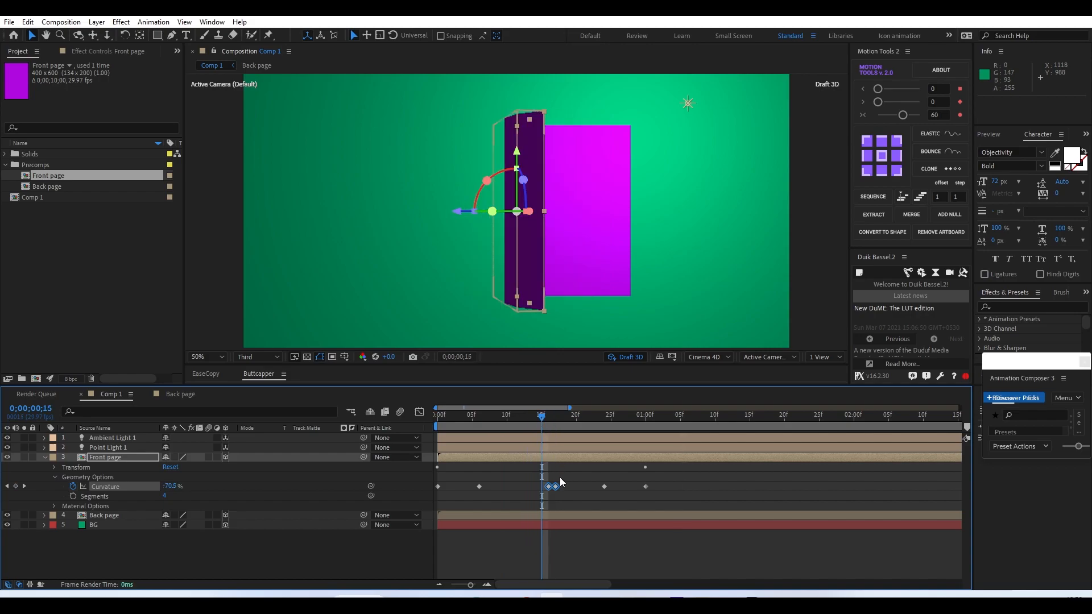
pyautogui.moveTo(549, 486); pyautogui.dragTo(544, 486)
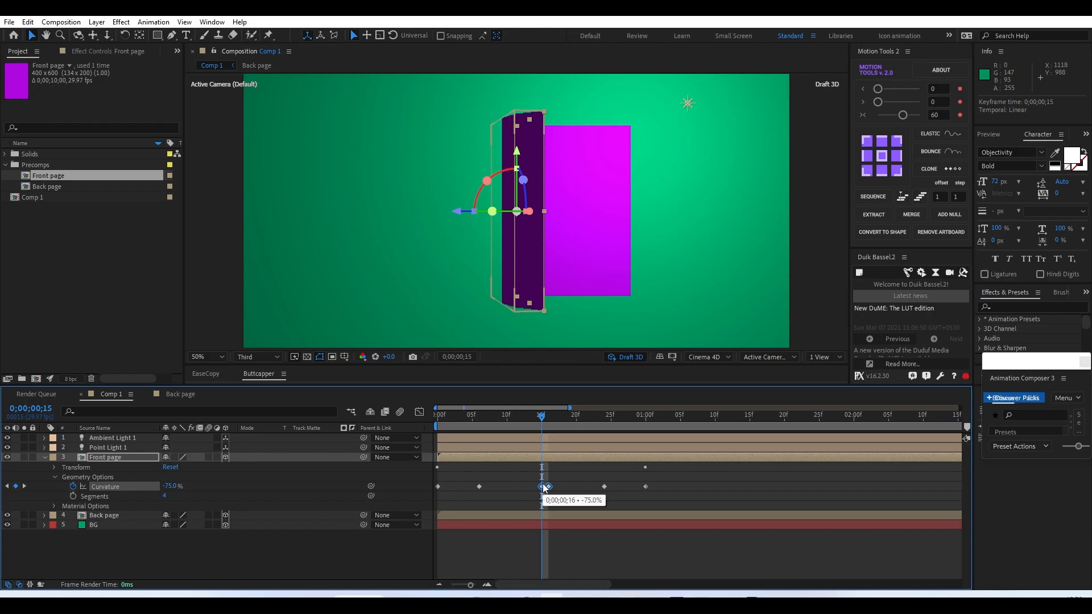
# Preview the page turn and collapse the Front page layer's properties in the timeline
pyautogui.press('space')
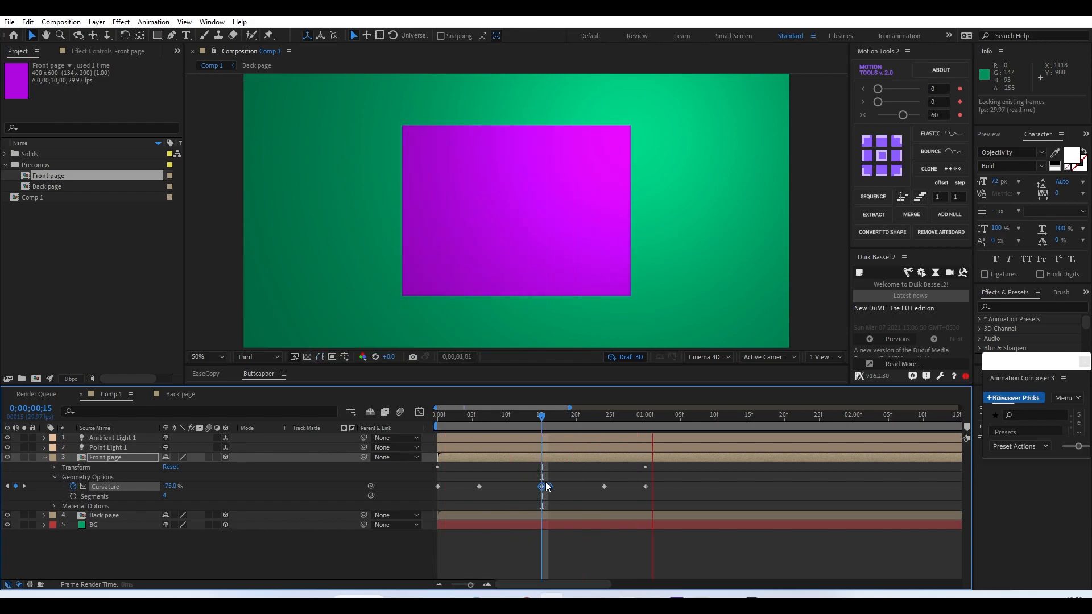
pyautogui.click(561, 493)
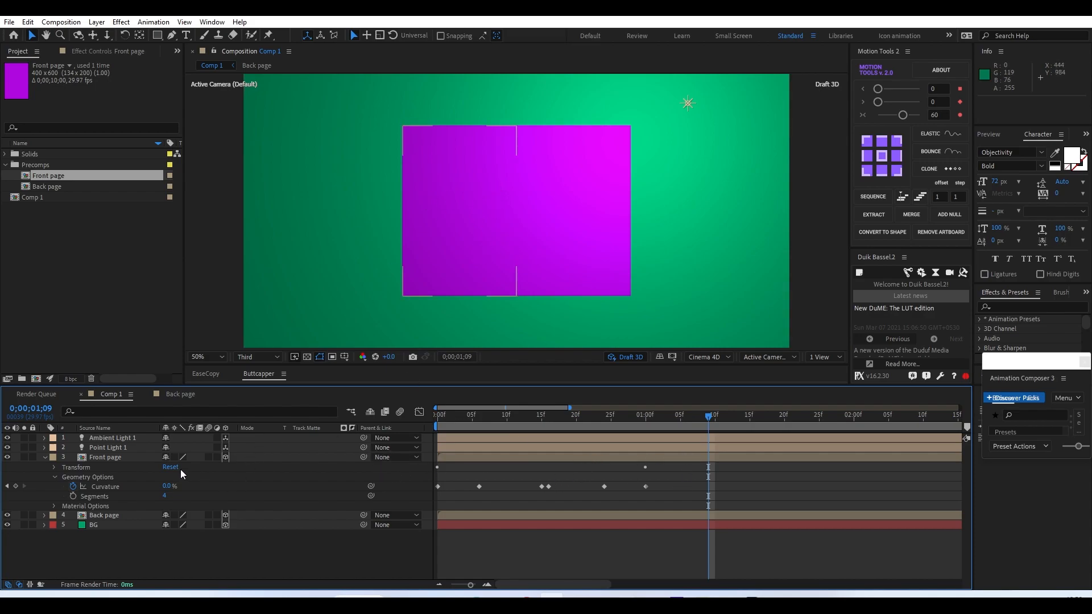
pyautogui.moveTo(684, 481); pyautogui.dragTo(389, 503)
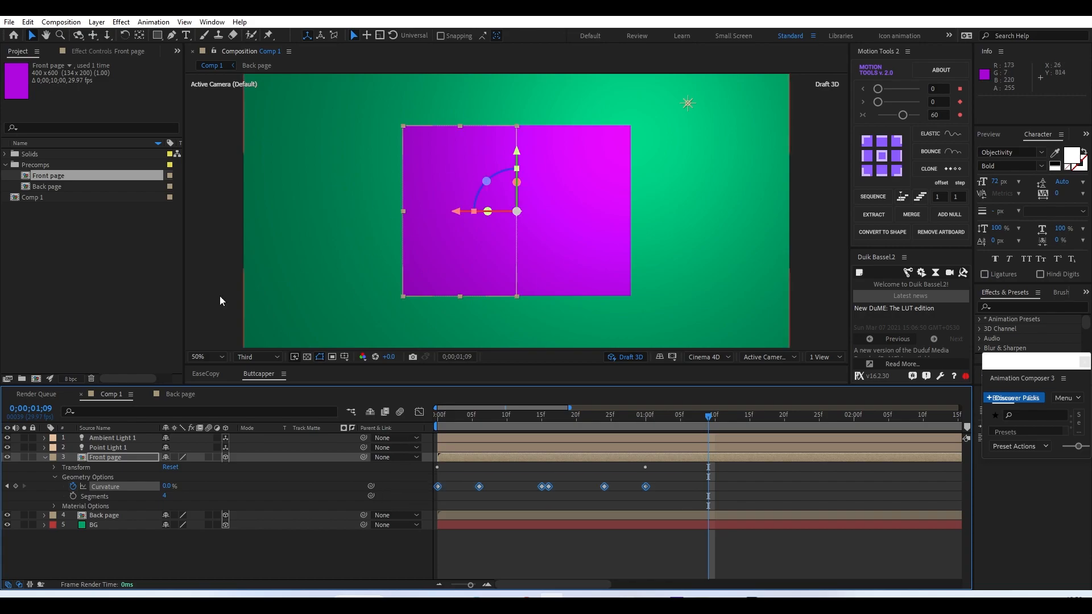
pyautogui.click(45, 458)
pyautogui.click(76, 493)
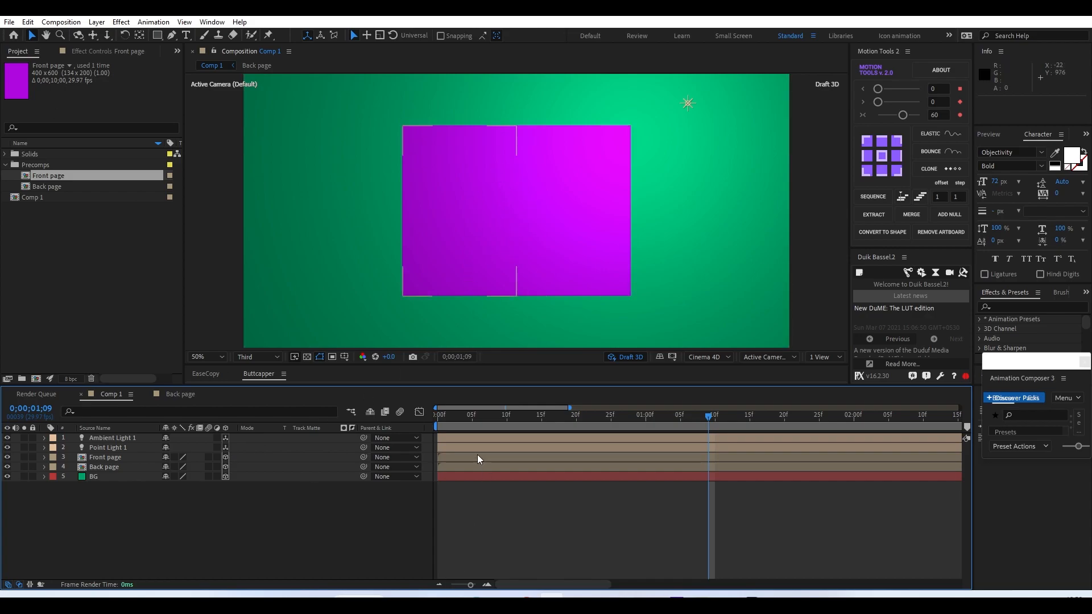
# Duplicate the Front page layer and shift the upper copy to start at 0;00;00;12
pyautogui.moveTo(437, 422); pyautogui.dragTo(523, 436)
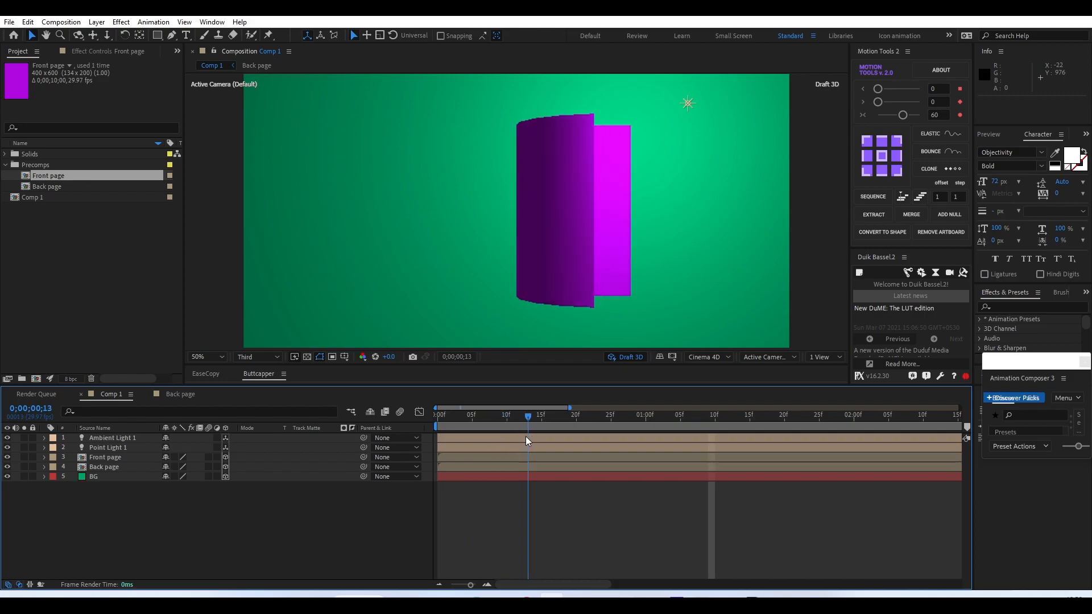
pyautogui.click(501, 458)
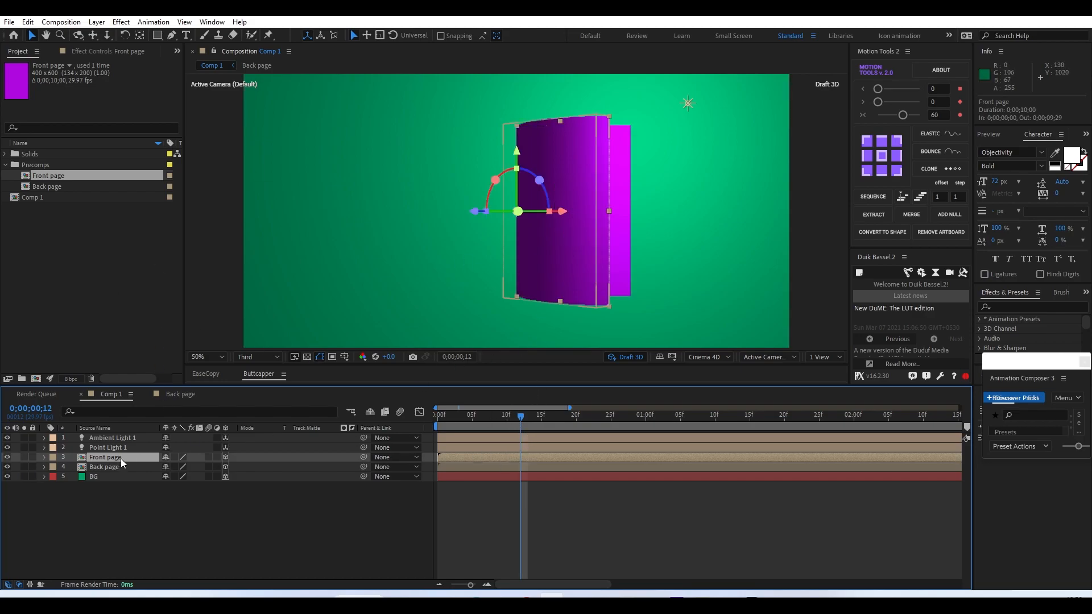
pyautogui.hotkey('ctrl', 'd')
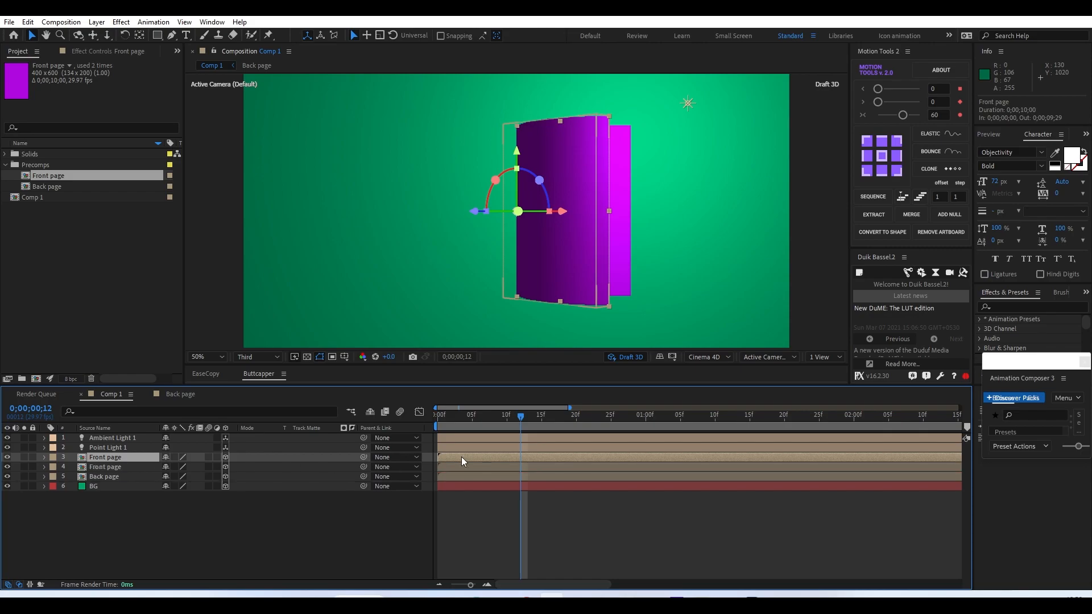
pyautogui.moveTo(456, 457); pyautogui.dragTo(537, 452)
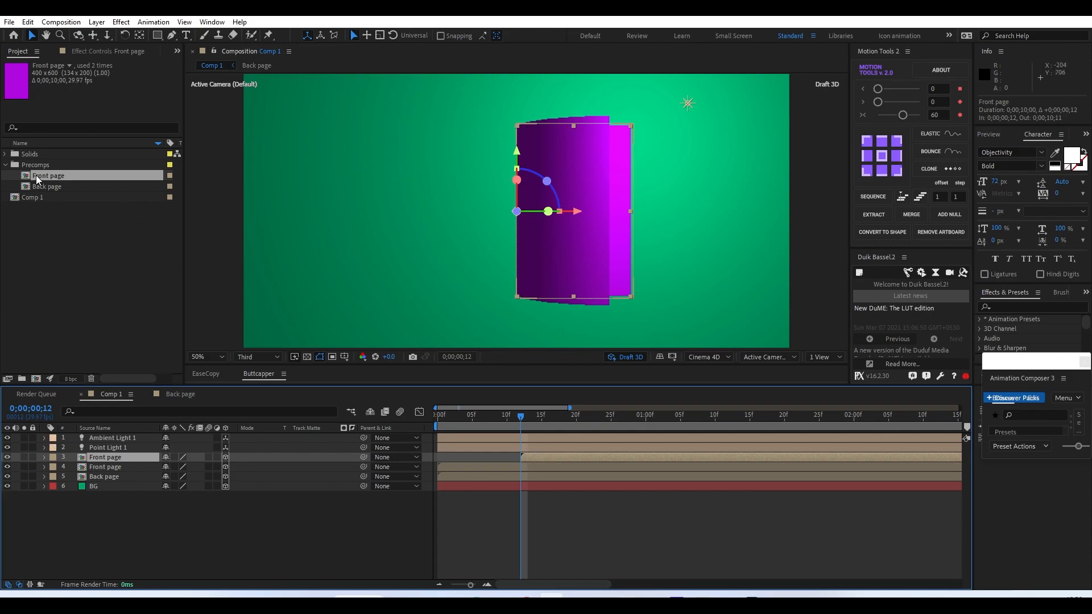
# Change the duplicated Front page layer's label color to Aqua
pyautogui.click(53, 458)
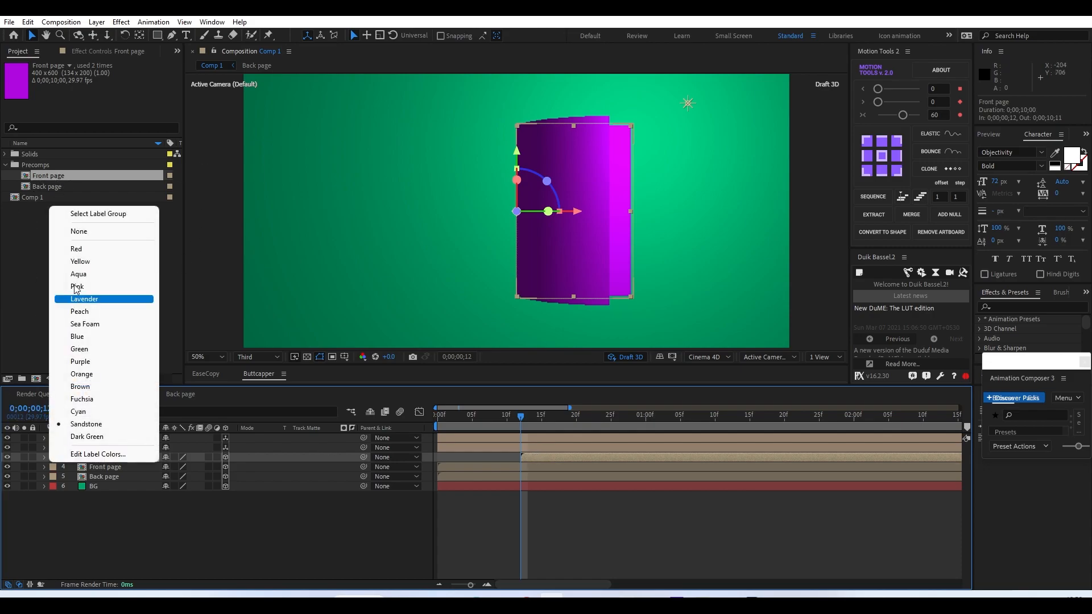
pyautogui.click(83, 276)
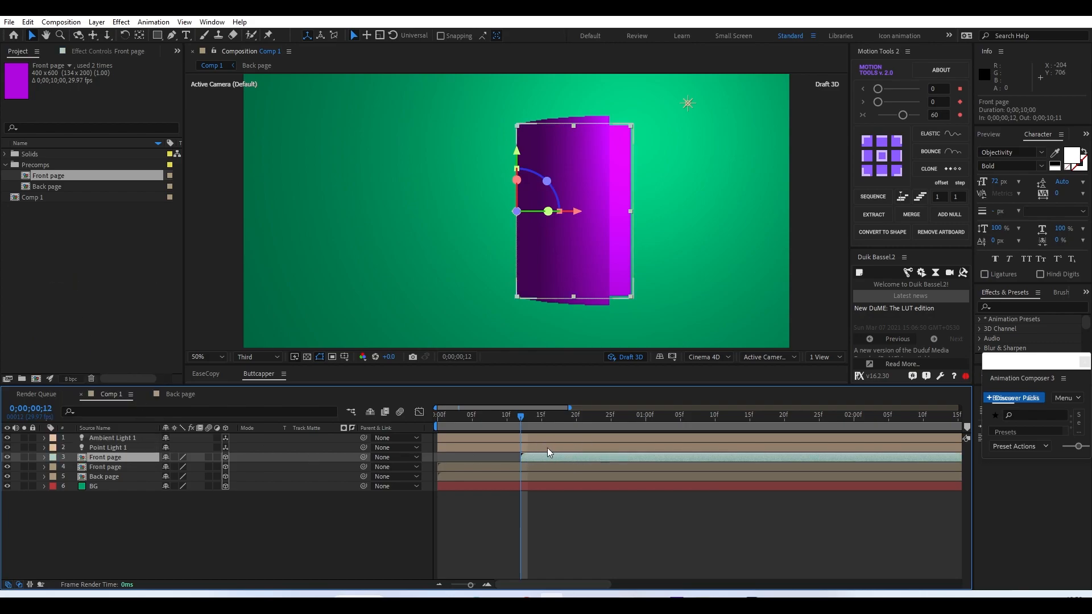
pyautogui.click(91, 278)
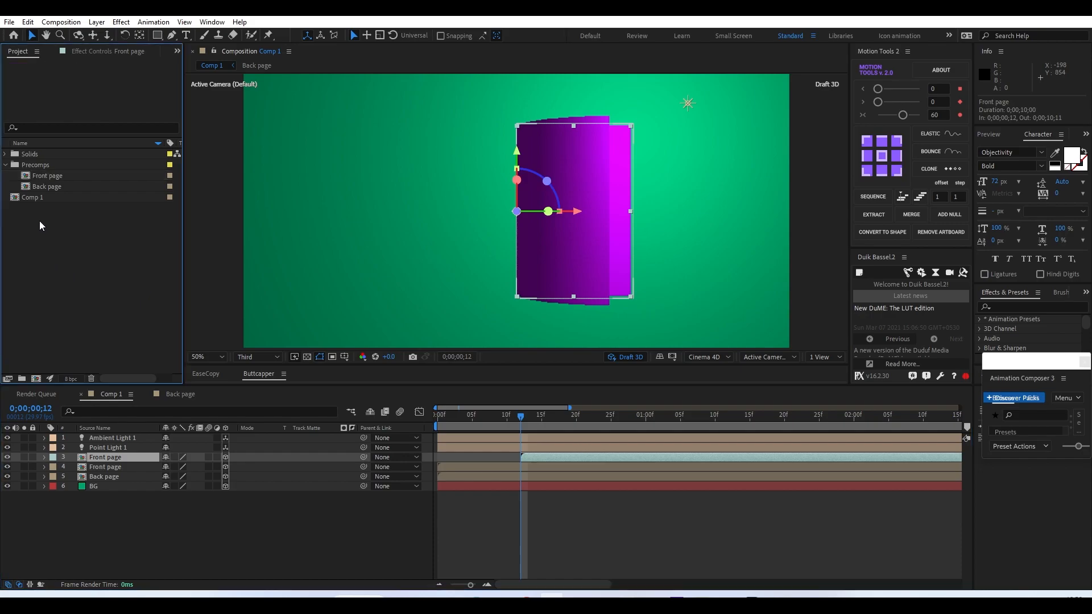
# Duplicate the Front page composition in the Precomps folder and rename the copy page-1
pyautogui.click(45, 180)
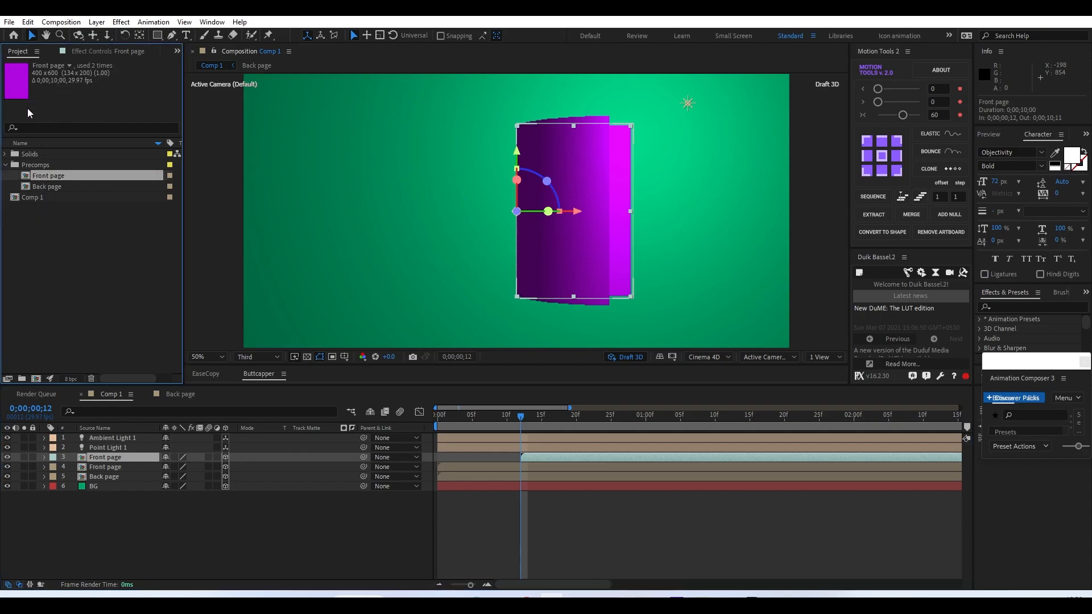
pyautogui.click(40, 226)
pyautogui.click(50, 180)
pyautogui.hotkey('ctrl', 'd')
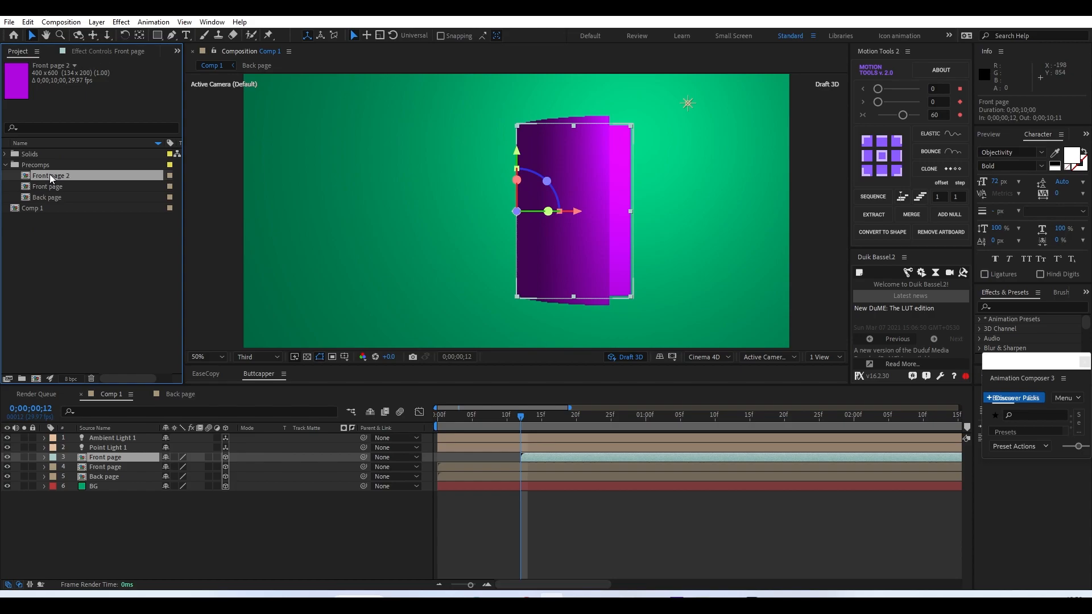
pyautogui.press('Return')
pyautogui.write('p')
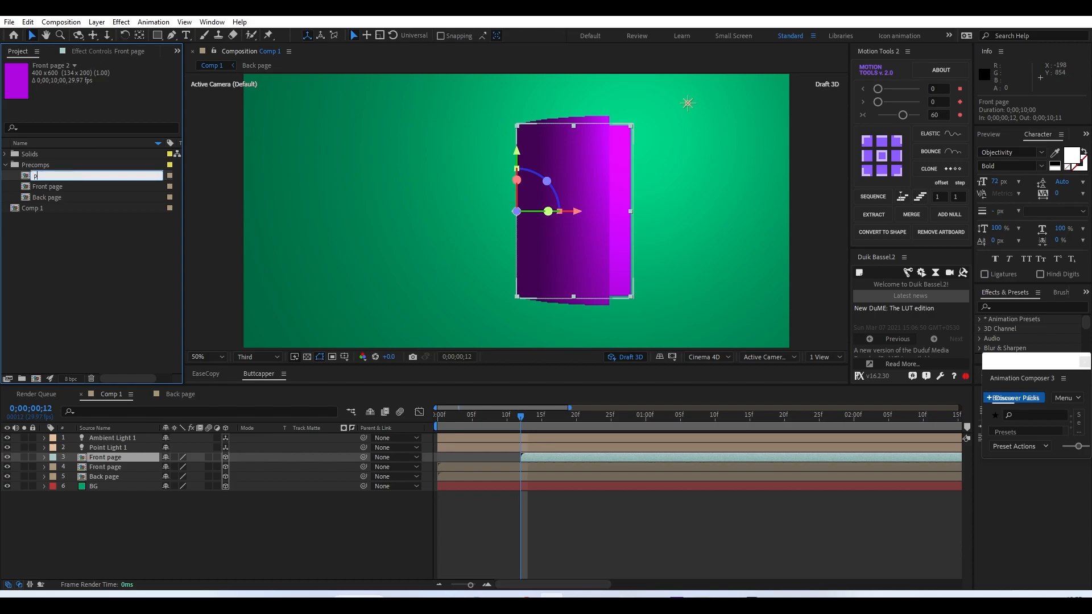
pyautogui.write('age-1')
pyautogui.press('Return')
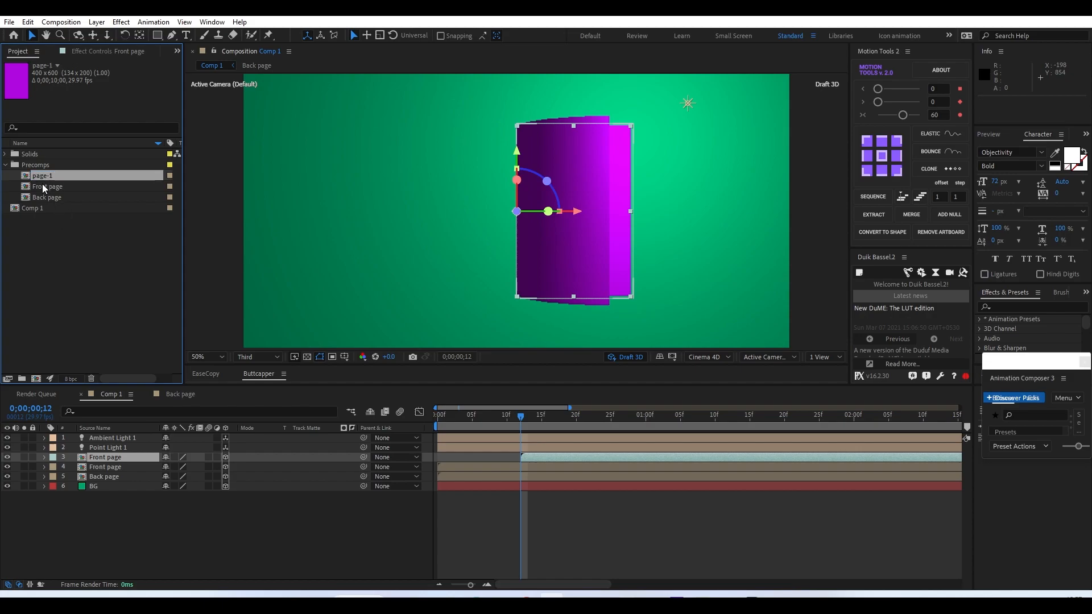
# Replace the source of the Aqua-labeled duplicate layer with the page-1 composition and preview both page turns
pyautogui.moveTo(41, 181); pyautogui.dragTo(541, 456)
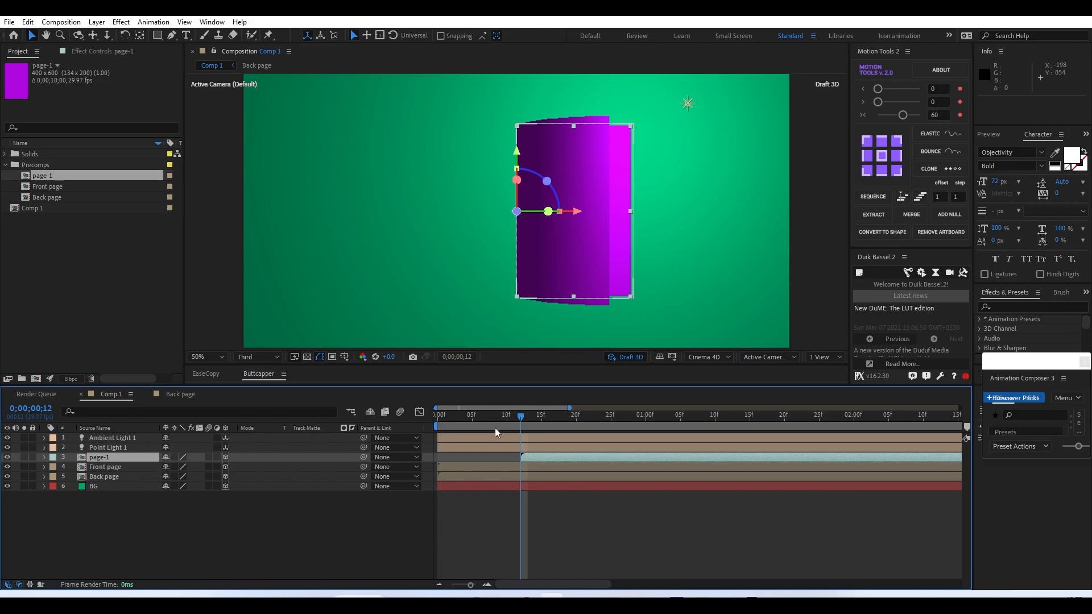
pyautogui.moveTo(488, 415); pyautogui.dragTo(451, 507)
pyautogui.press('space')
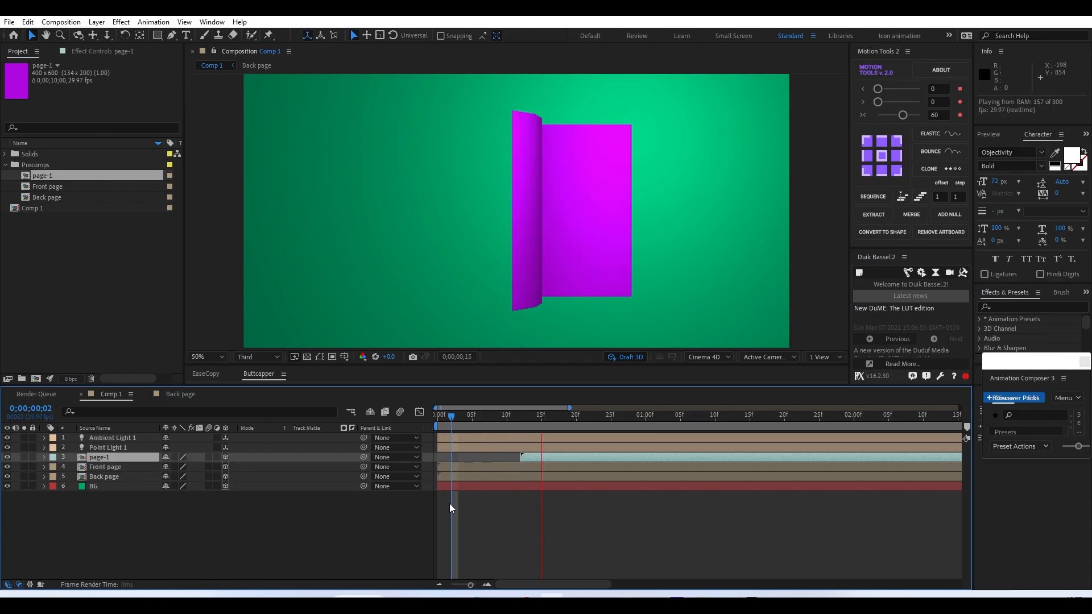
pyautogui.moveTo(452, 421); pyautogui.dragTo(603, 449)
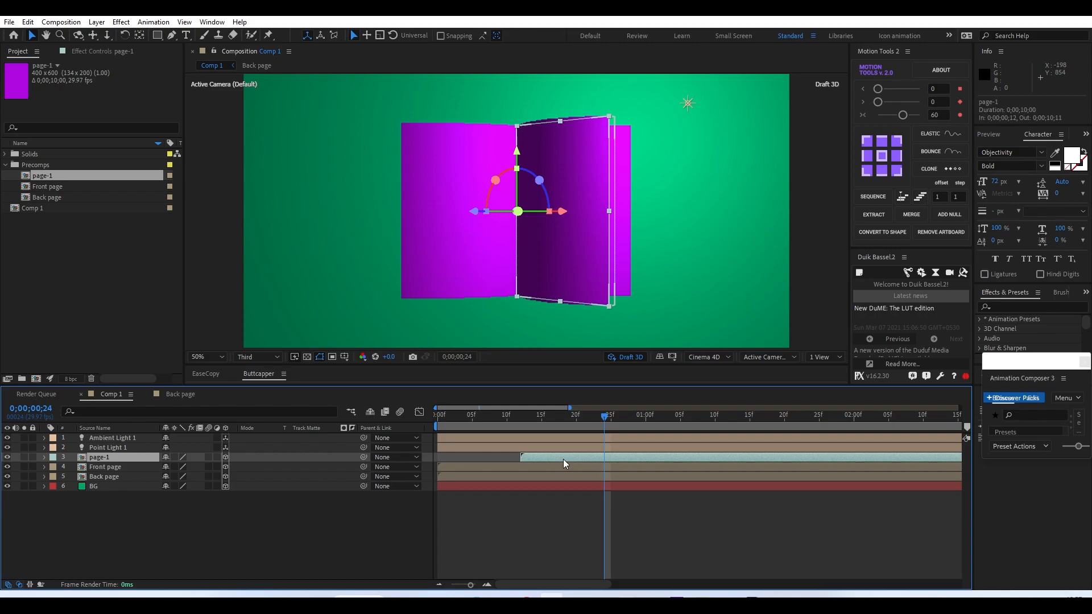
# Set the page-1 layer's Z position to -0.1 and scrub back through the page turn
pyautogui.press('p')
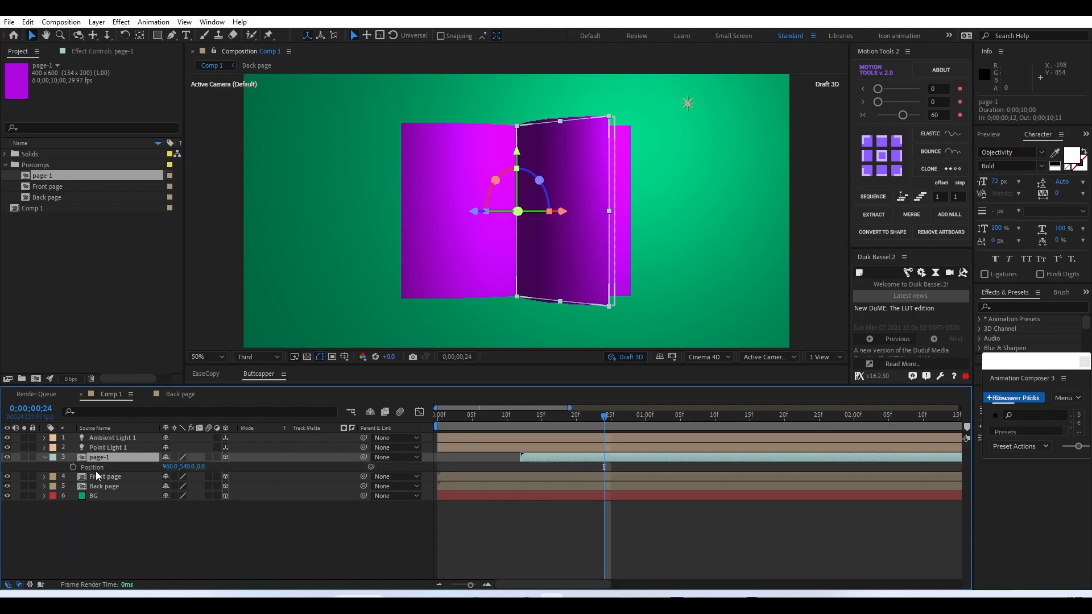
pyautogui.click(201, 466)
pyautogui.write('-1')
pyautogui.press('Return')
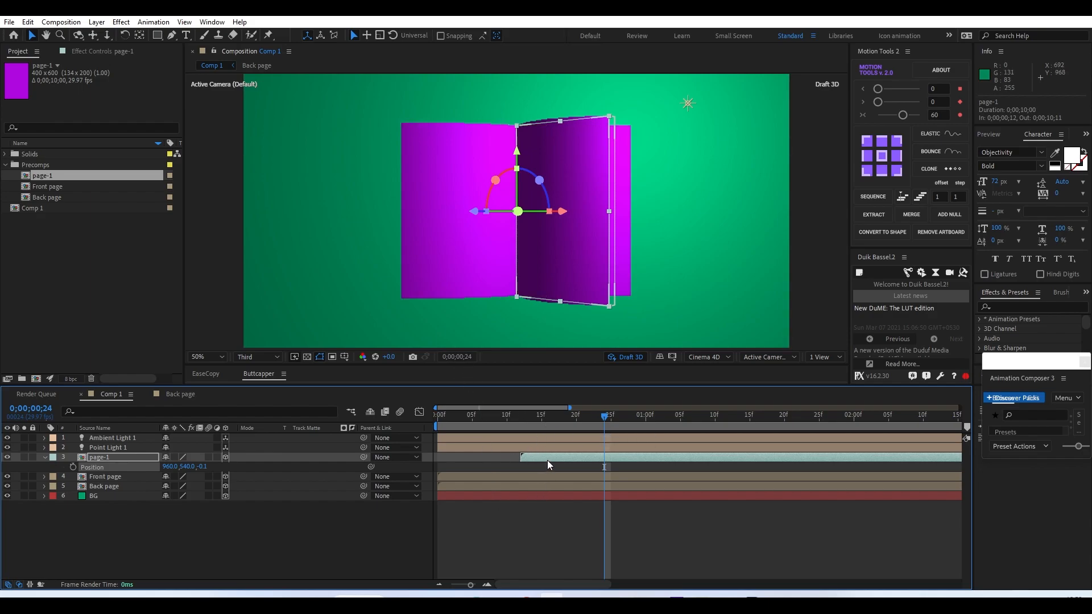
pyautogui.moveTo(523, 422); pyautogui.dragTo(484, 422)
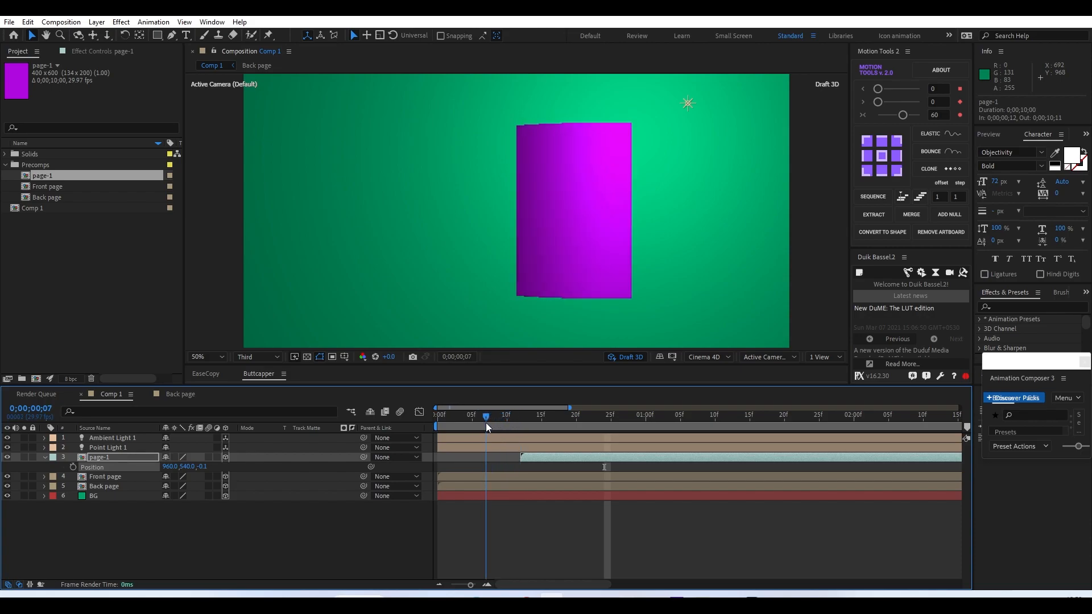
# Open the page-1 composition and change its magenta solid's color to a medium turquoise green
pyautogui.doubleClick(534, 456)
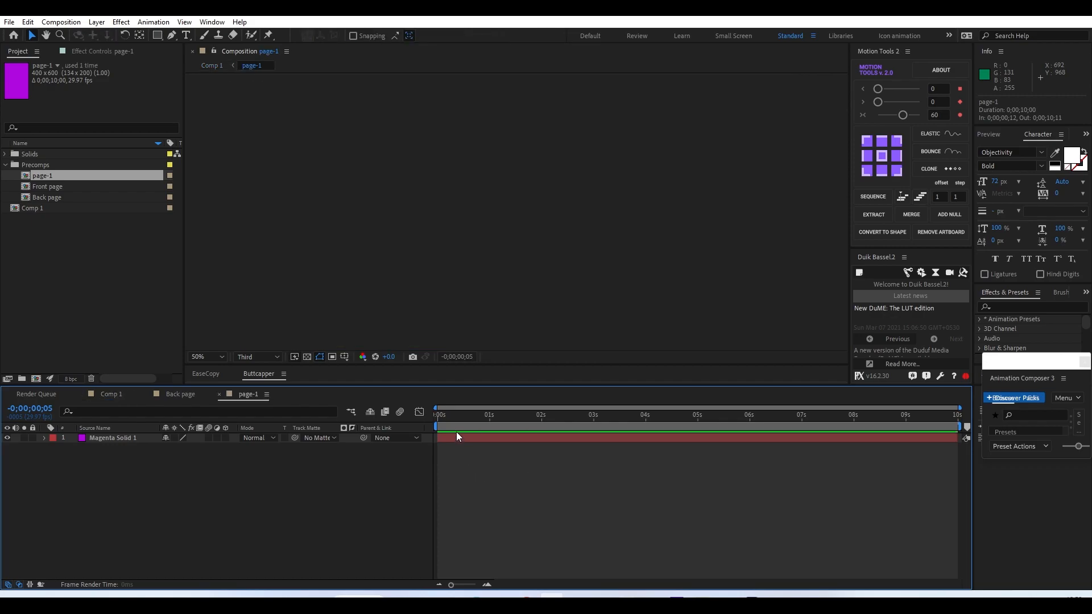
pyautogui.moveTo(464, 415); pyautogui.dragTo(477, 415)
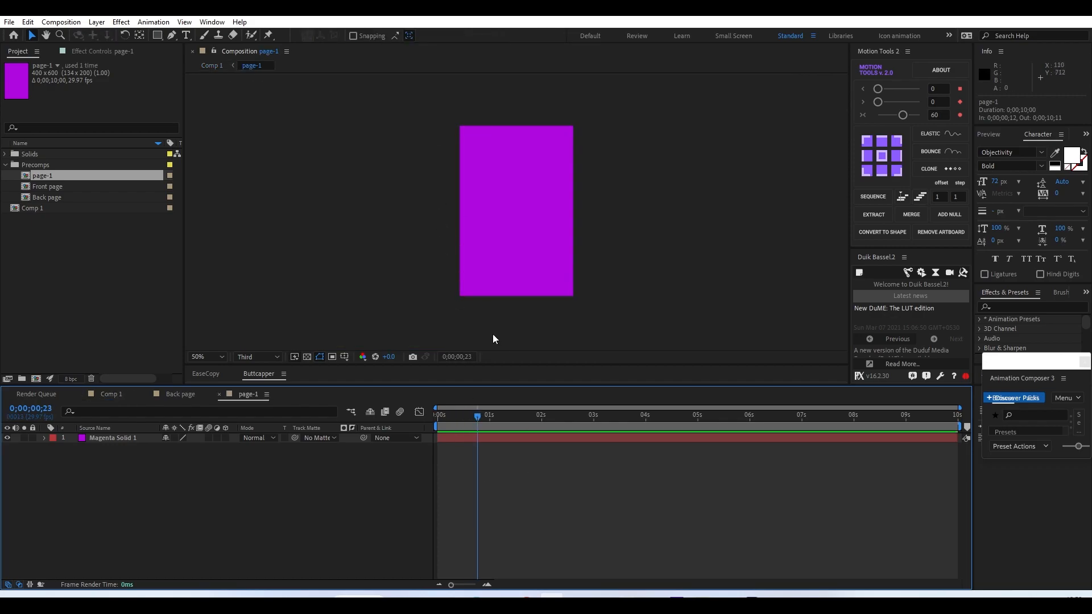
pyautogui.click(475, 438)
pyautogui.click(97, 21)
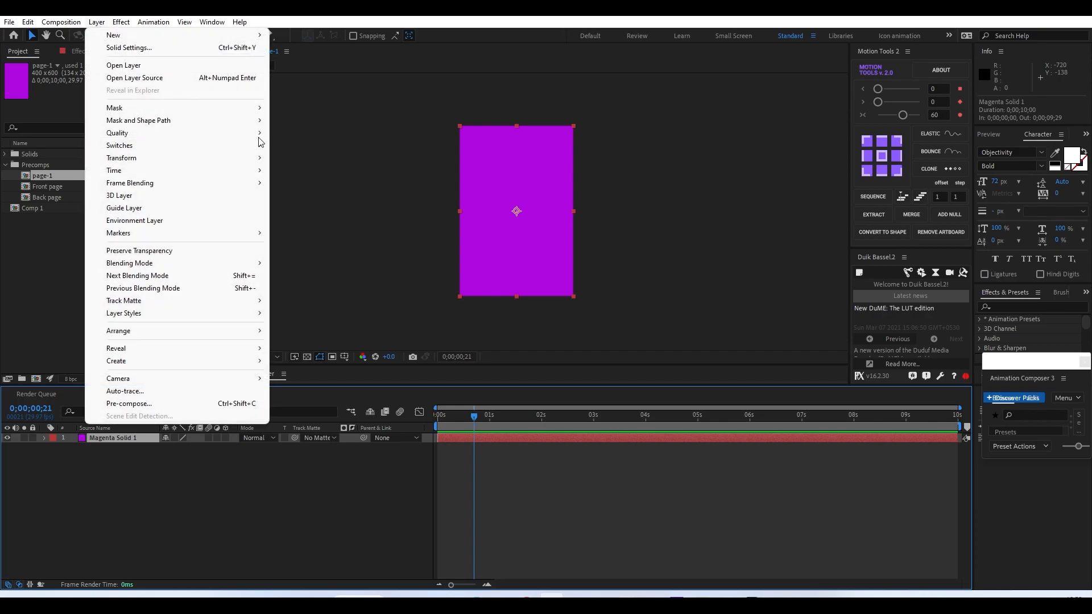
pyautogui.press('Escape')
pyautogui.hotkey('ctrl', 'shift', 'y')
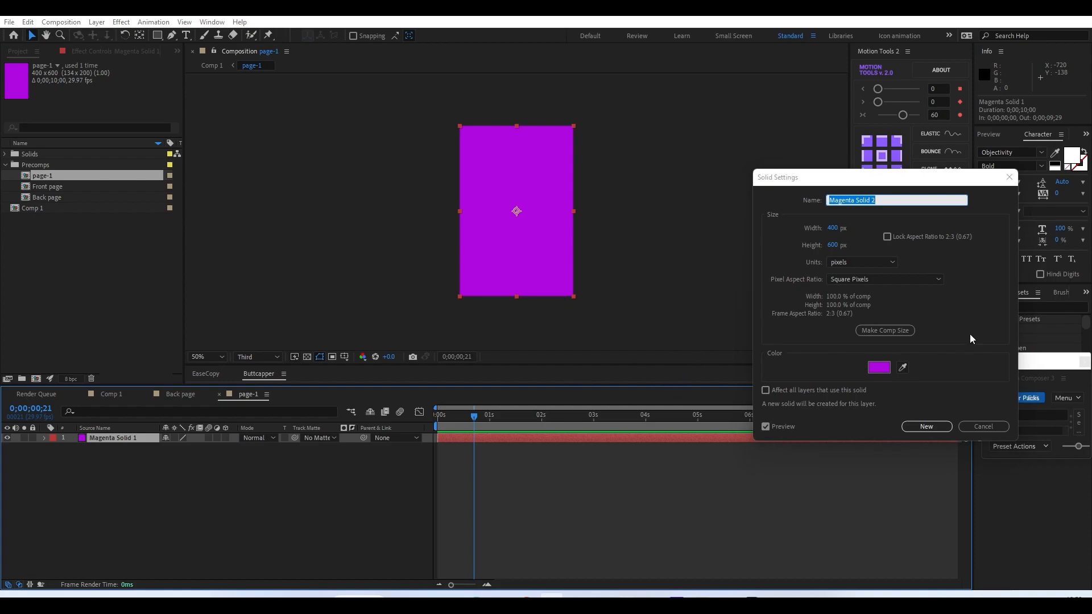
pyautogui.click(884, 372)
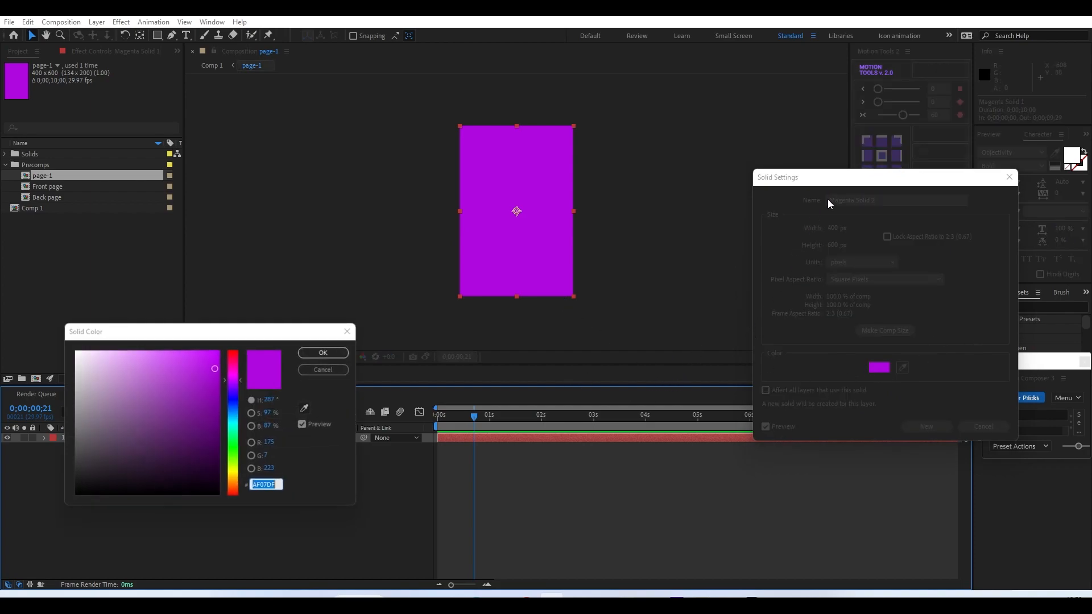
pyautogui.click(233, 433)
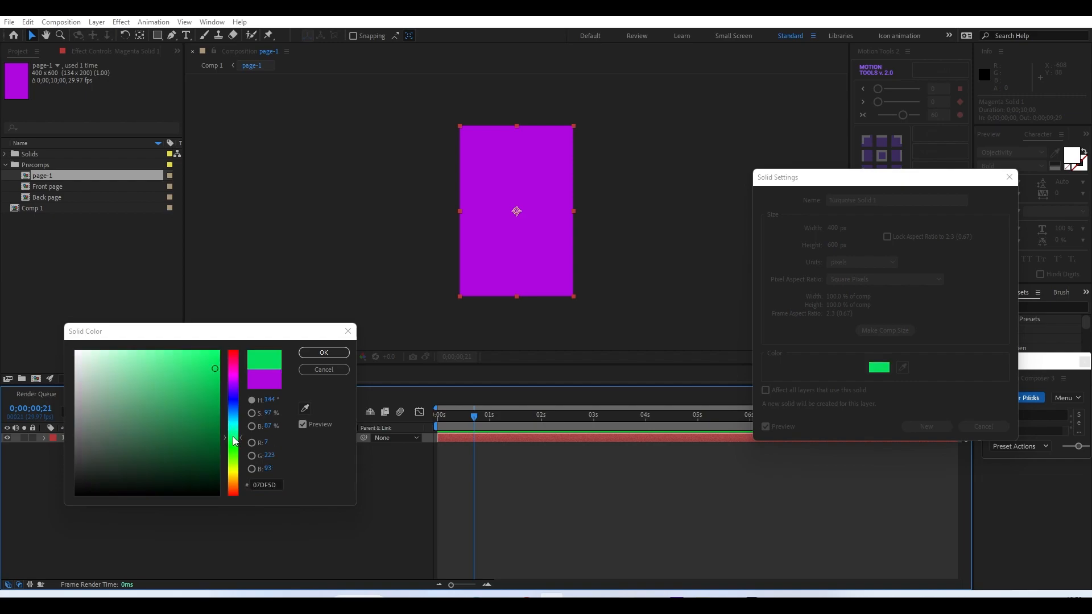
pyautogui.click(322, 352)
pyautogui.press('Return')
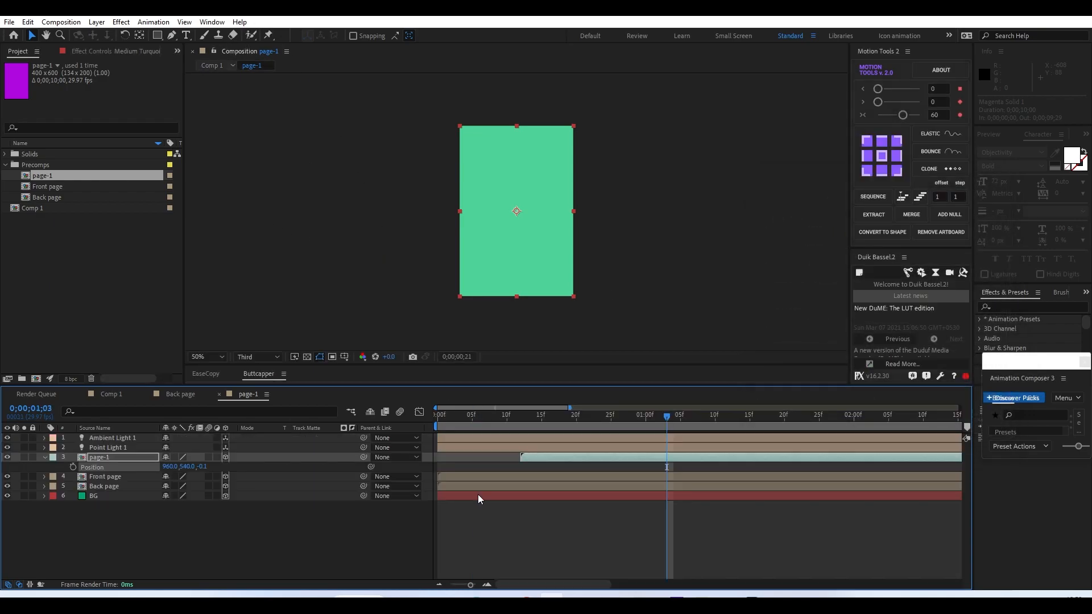
# Shift the page-1 layer in Comp 1 to start at 0;00;00;08 and preview the overlapping page turns
pyautogui.moveTo(487, 421)
pyautogui.mouseDown()
pyautogui.moveTo(460, 424)
pyautogui.moveTo(531, 428)
pyautogui.moveTo(494, 428)
pyautogui.mouseUp()
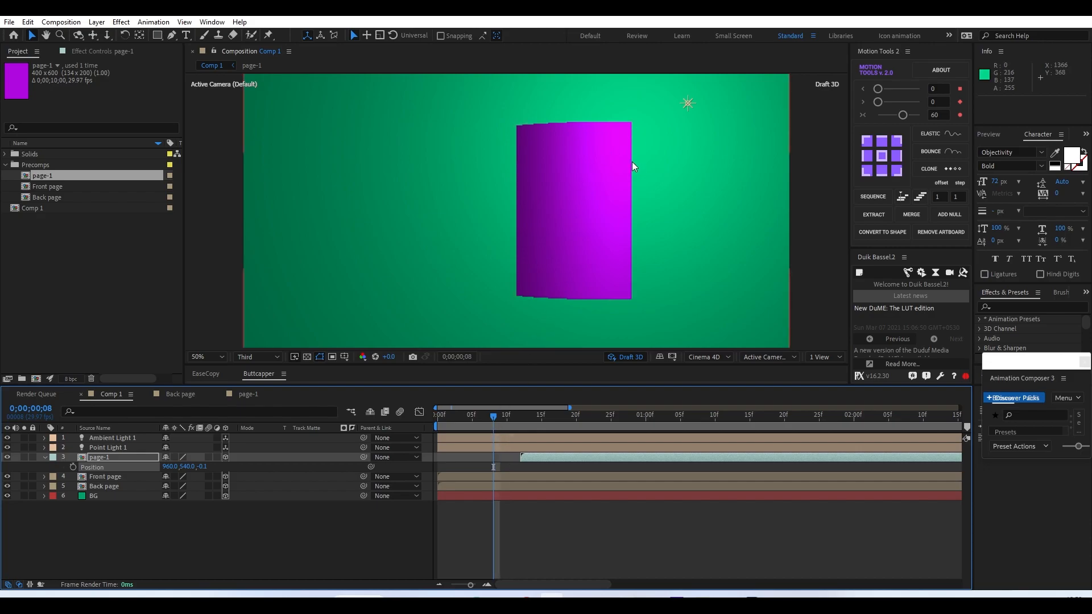
pyautogui.moveTo(539, 459); pyautogui.dragTo(514, 458)
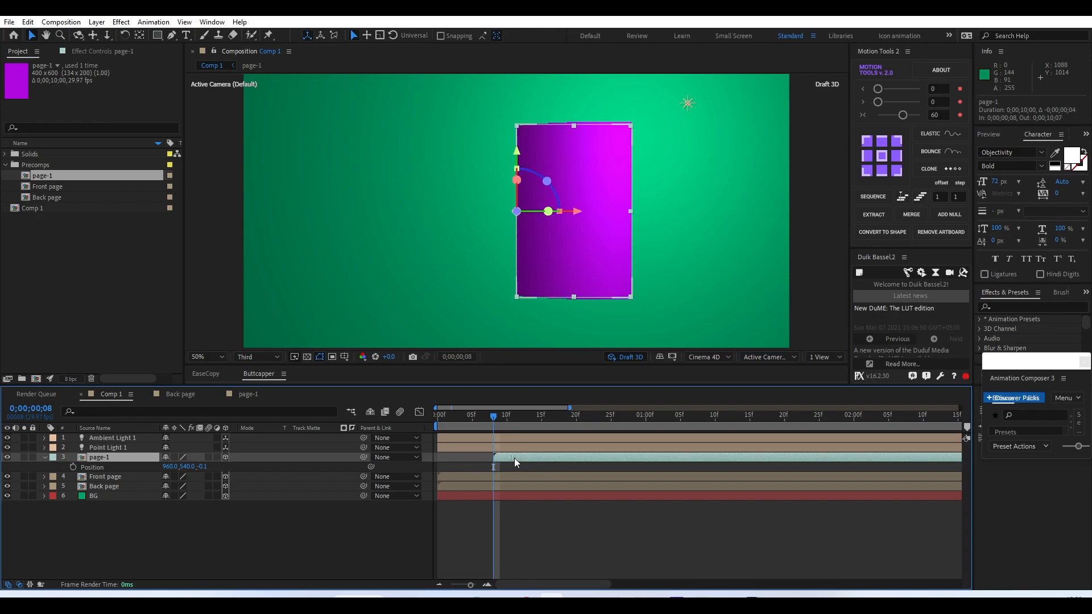
pyautogui.moveTo(446, 422); pyautogui.dragTo(542, 464)
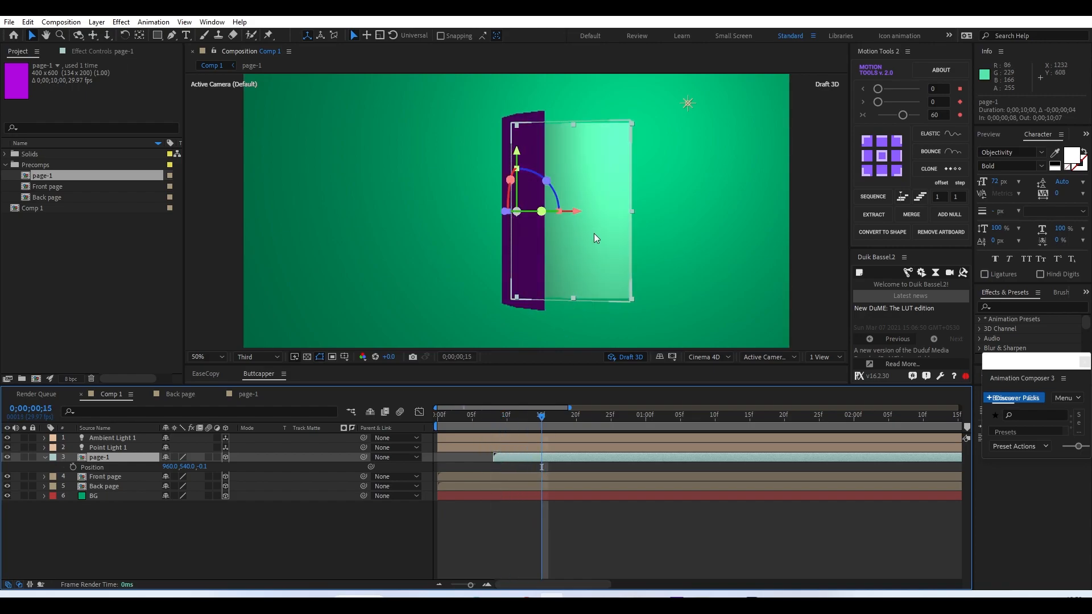
pyautogui.moveTo(538, 418); pyautogui.dragTo(604, 508)
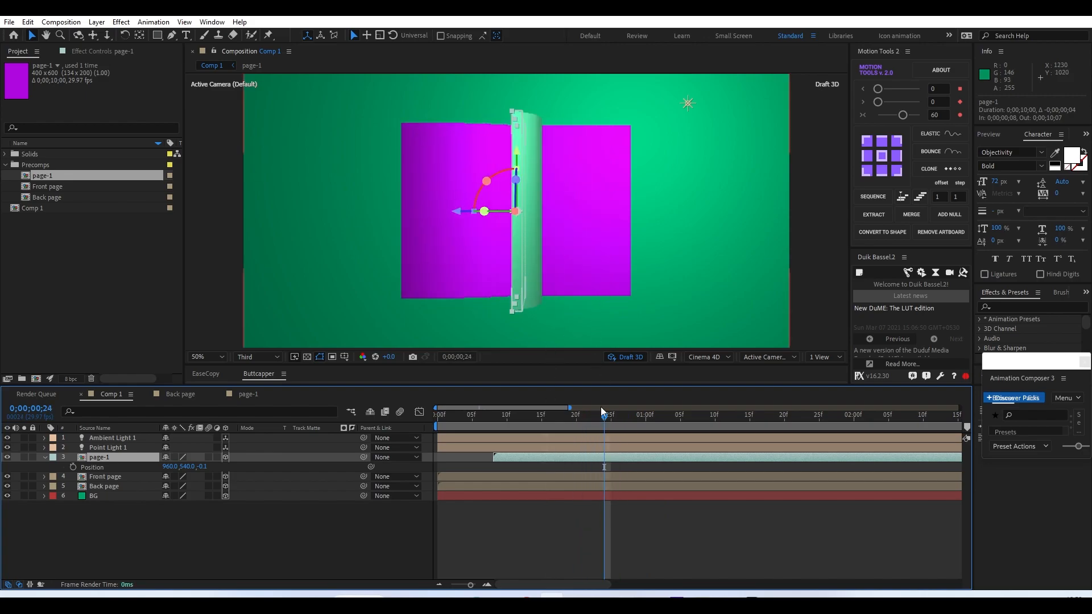
pyautogui.click(843, 371)
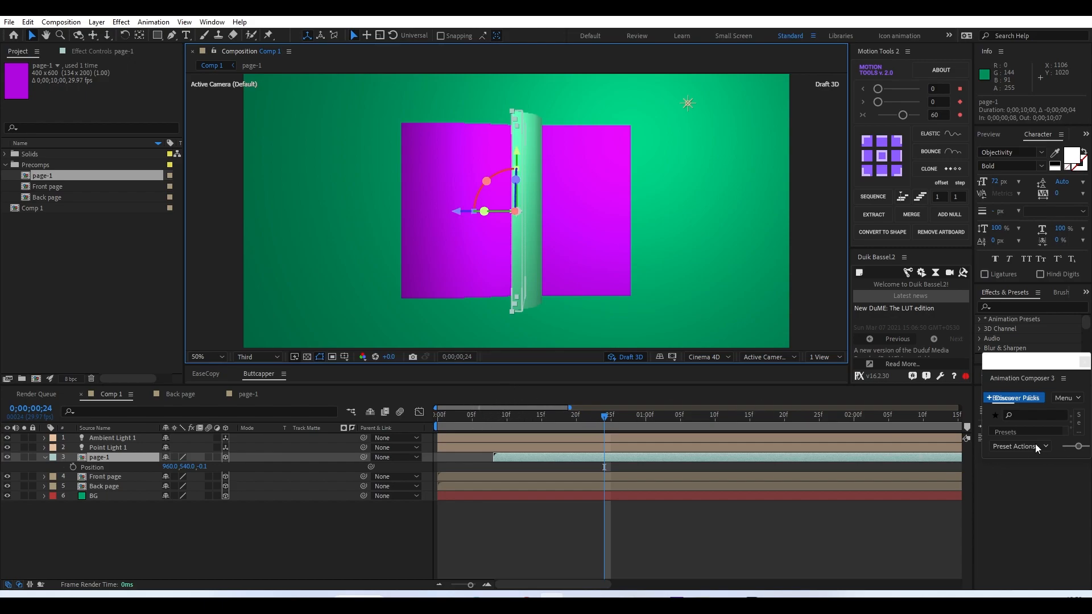
# Duplicate the page-1 layer to start at 0;00;00;16 and replace its source with a duplicate composition named page-2
pyautogui.moveTo(478, 415); pyautogui.dragTo(601, 462)
pyautogui.hotkey('ctrl', 'd')
pyautogui.click(45, 212)
pyautogui.click(45, 176)
pyautogui.hotkey('ctrl', 'd')
pyautogui.moveTo(38, 175); pyautogui.dragTo(565, 459)
pyautogui.moveTo(549, 417); pyautogui.dragTo(653, 496)
# Open the page-2 composition and change its solid's color to orange D3991B
pyautogui.doubleClick(572, 455)
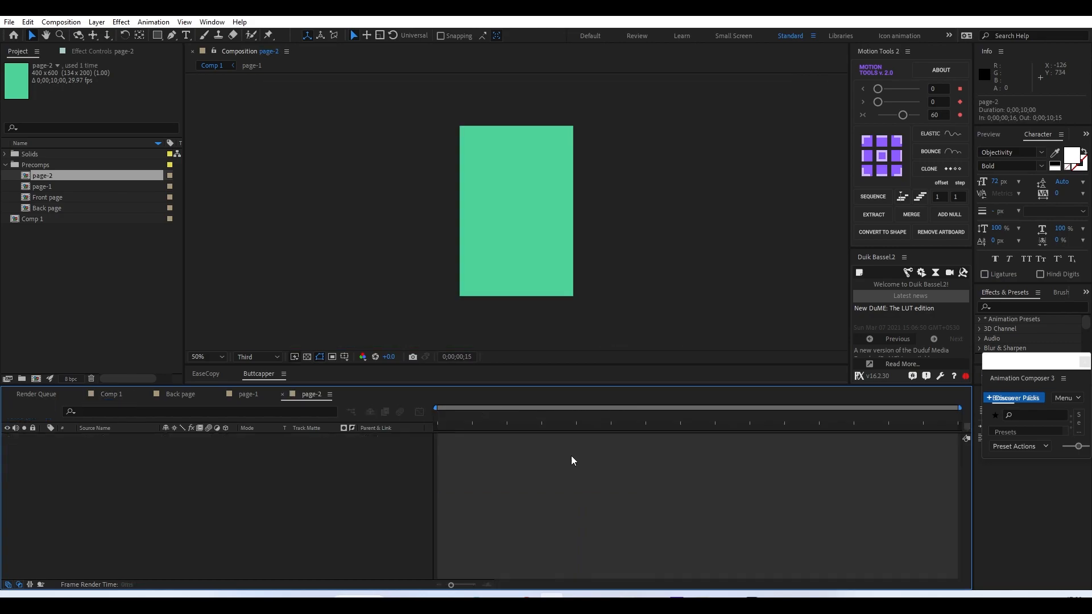
pyautogui.click(96, 21)
pyautogui.click(129, 48)
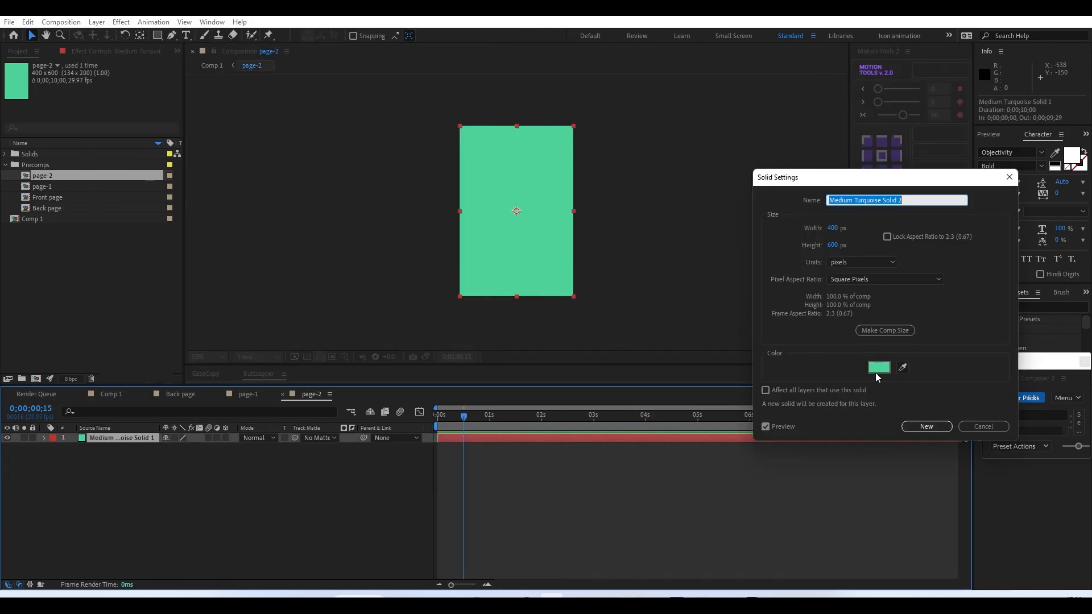
pyautogui.click(879, 367)
pyautogui.click(233, 476)
pyautogui.click(202, 374)
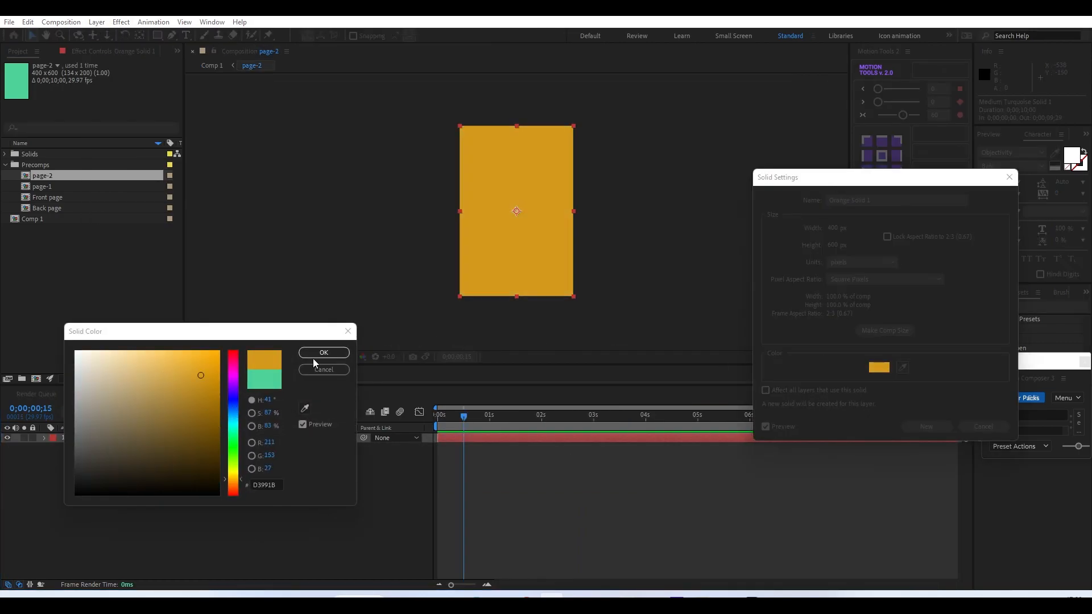
pyautogui.click(322, 353)
pyautogui.click(926, 427)
# Return to Comp 1 and preview the staggered turns of the front page, page-1 and page-2
pyautogui.click(211, 66)
pyautogui.moveTo(651, 441); pyautogui.dragTo(494, 563)
pyautogui.press('space')
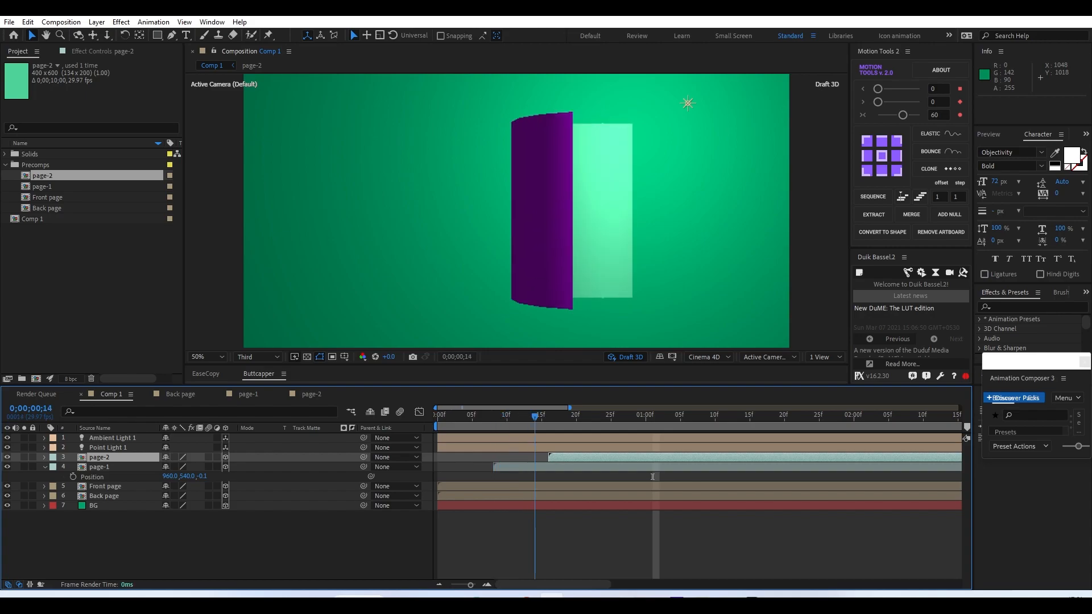
pyautogui.moveTo(632, 417); pyautogui.dragTo(528, 417)
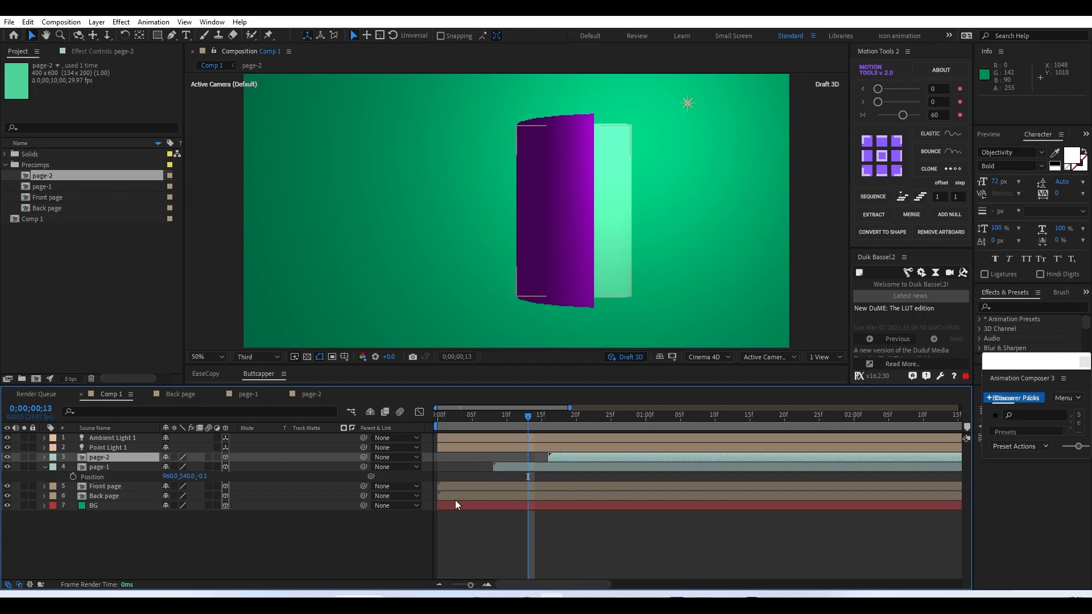
pyautogui.click(456, 417)
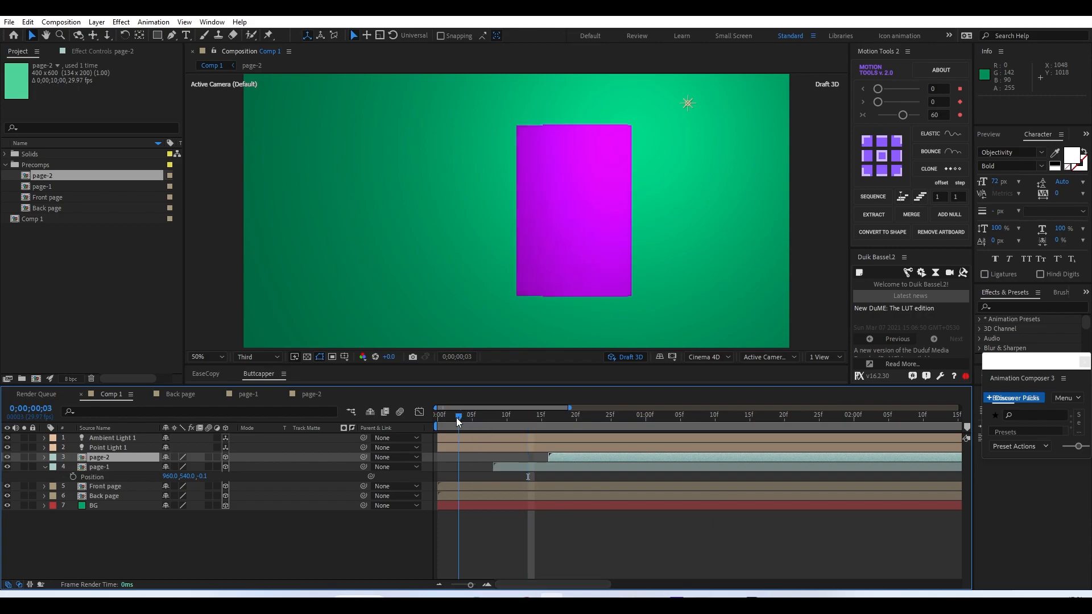
# Open the Front page composition and import abstract-office-desktop.jpg from the book flip animation folder into the project
pyautogui.click(127, 487)
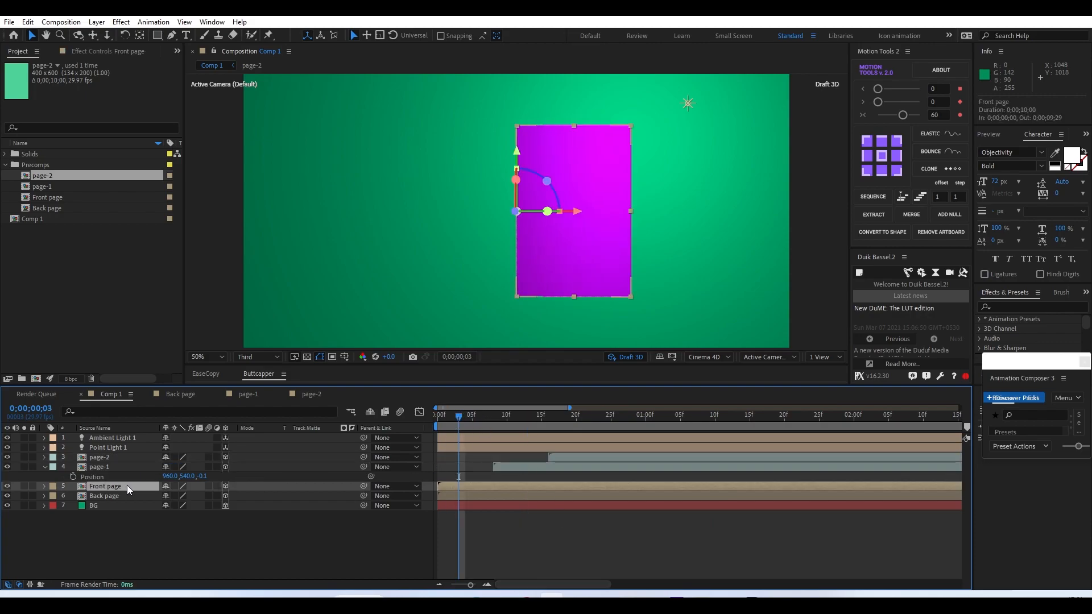
pyautogui.doubleClick(473, 485)
pyautogui.click(34, 239)
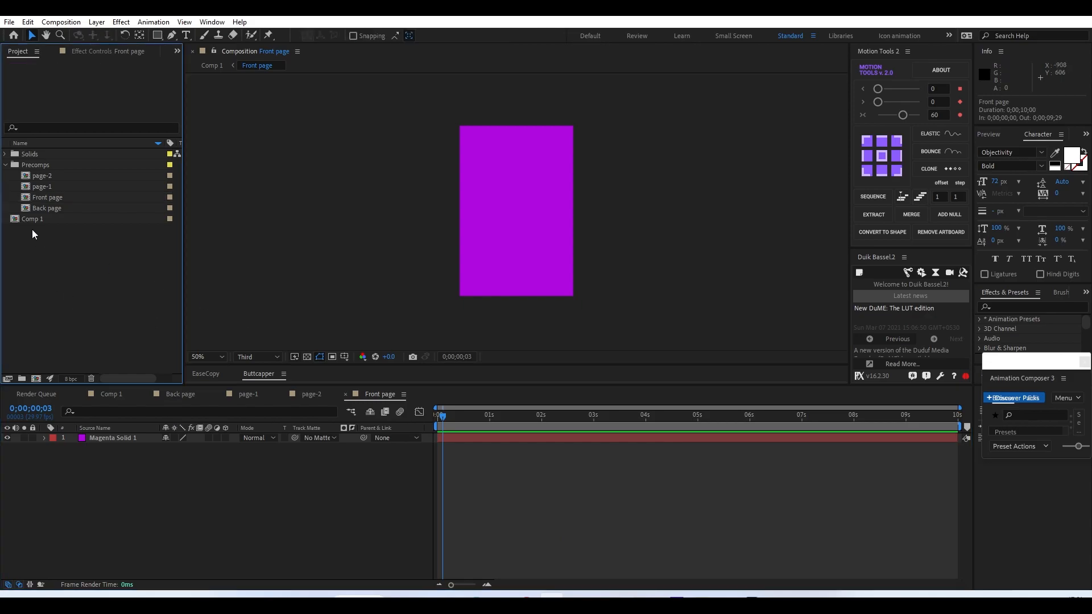
pyautogui.click(5, 165)
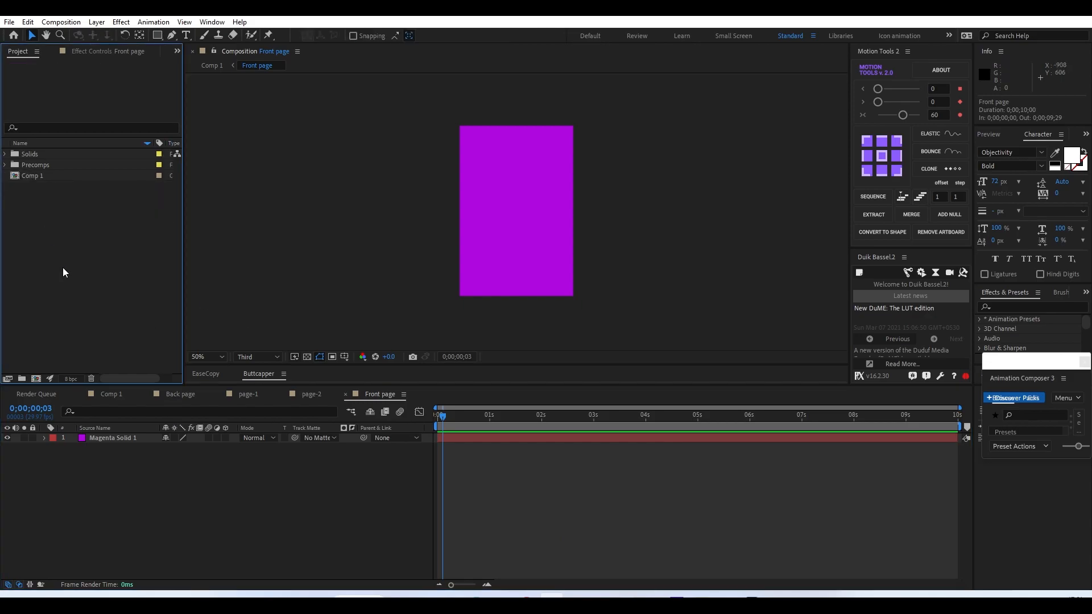
pyautogui.doubleClick(155, 250)
pyautogui.doubleClick(207, 116)
pyautogui.click(177, 100)
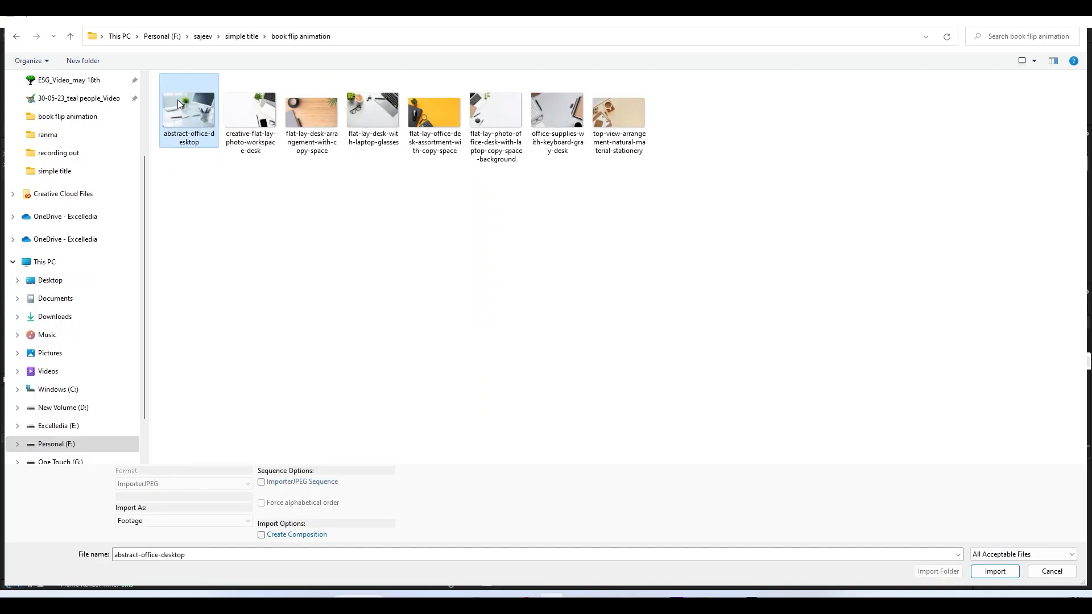
pyautogui.doubleClick(177, 102)
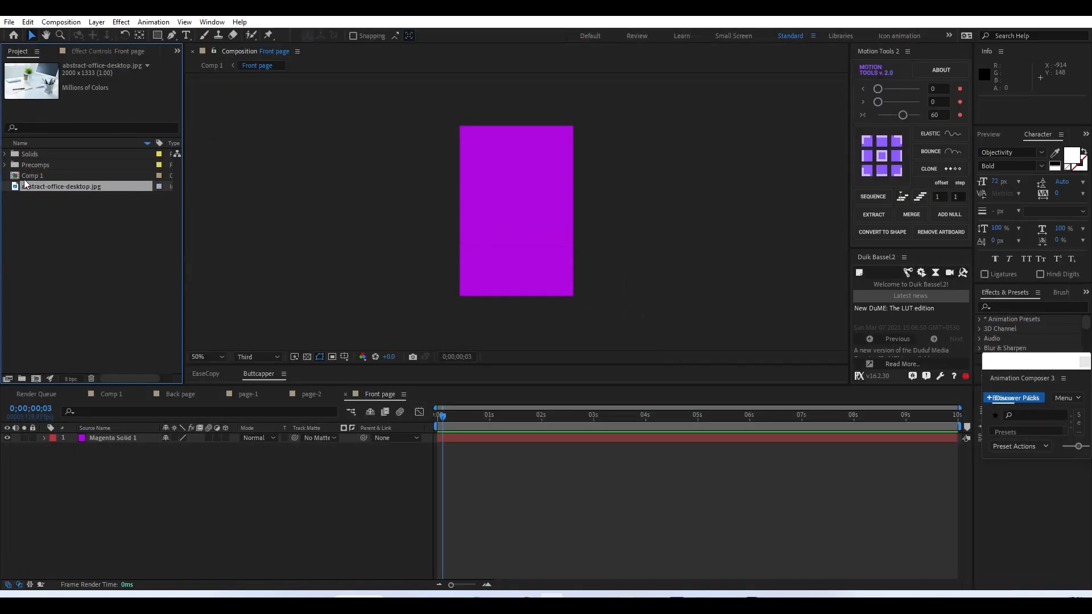
# Place abstract-office-desktop.jpg above the magenta solid, scale it to 57%, and shift it so the cup and plant fit the page
pyautogui.moveTo(43, 189); pyautogui.dragTo(154, 437)
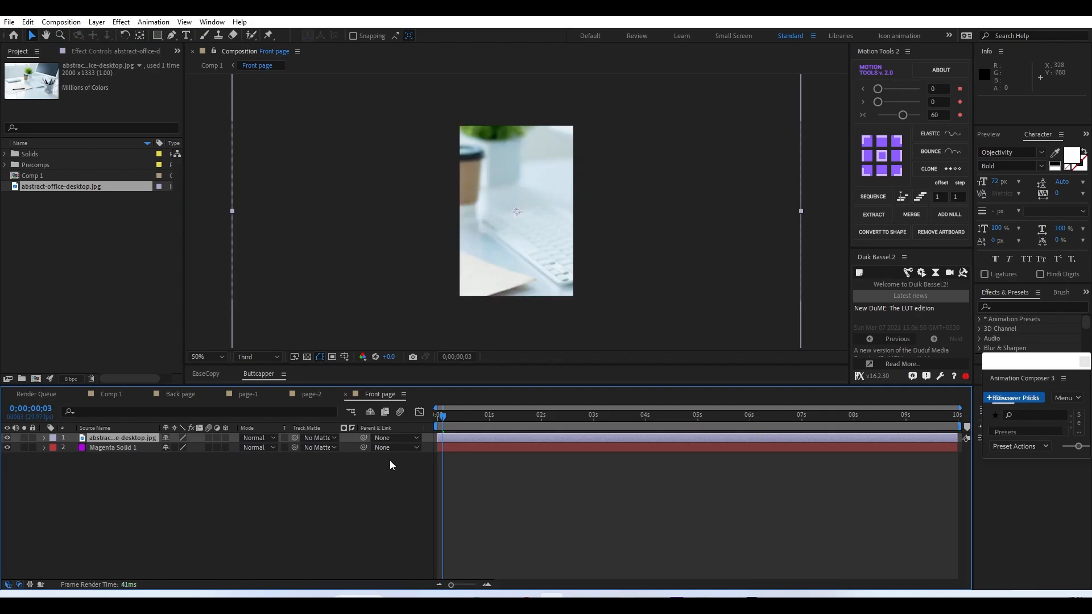
pyautogui.press('s')
pyautogui.moveTo(199, 448)
pyautogui.mouseDown()
pyautogui.moveTo(155, 454)
pyautogui.moveTo(197, 447)
pyautogui.mouseUp()
pyautogui.moveTo(545, 230); pyautogui.dragTo(609, 232)
pyautogui.click(510, 495)
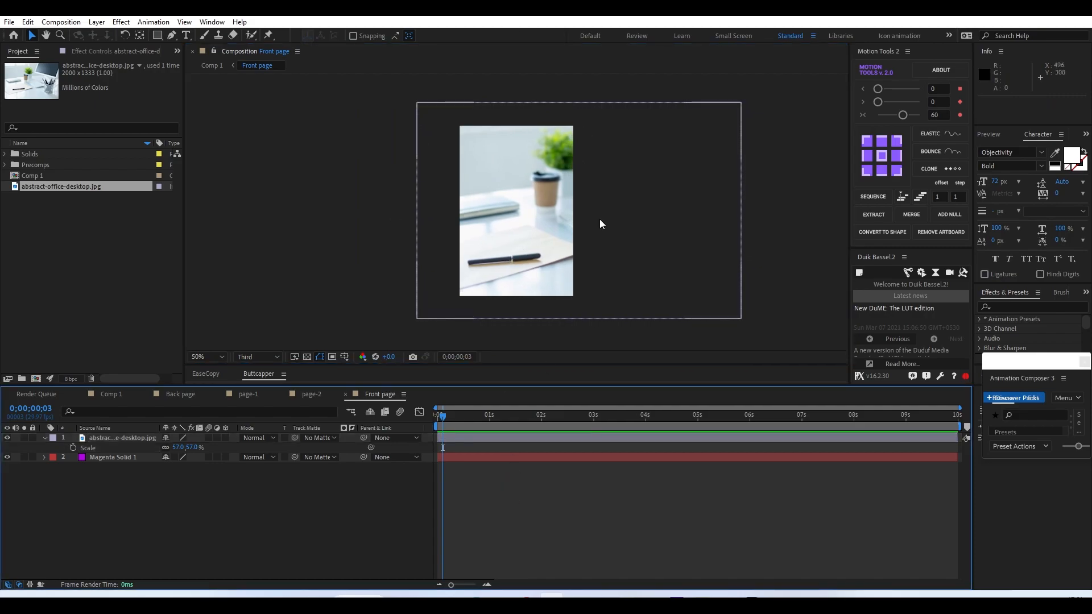
# Split the Front page layer in Comp 1 at 0;00;00;15, where the turning page's back side appears
pyautogui.click(212, 66)
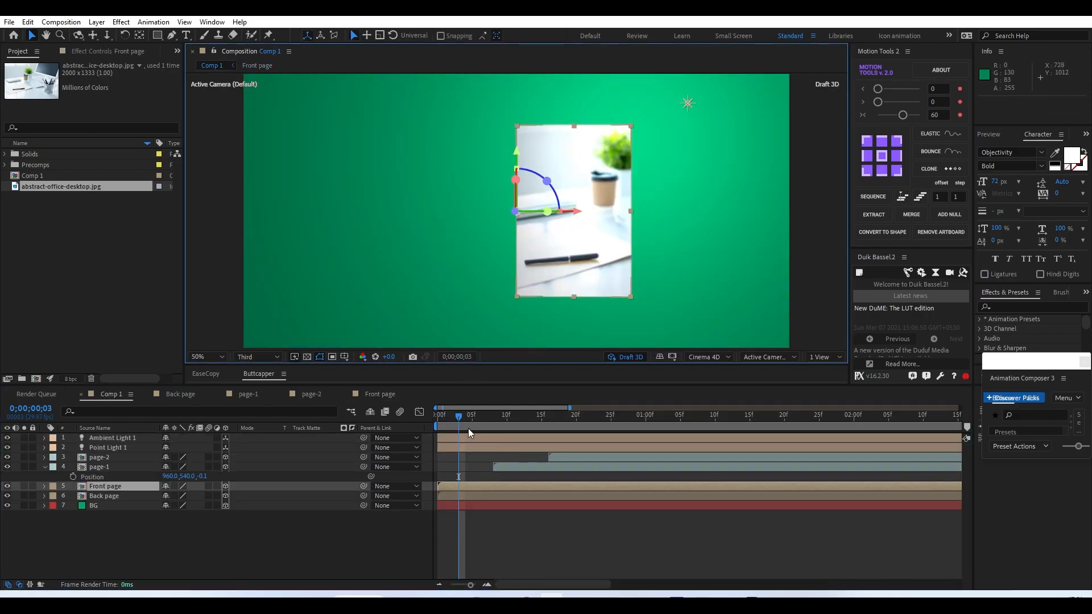
pyautogui.moveTo(452, 420); pyautogui.dragTo(538, 480)
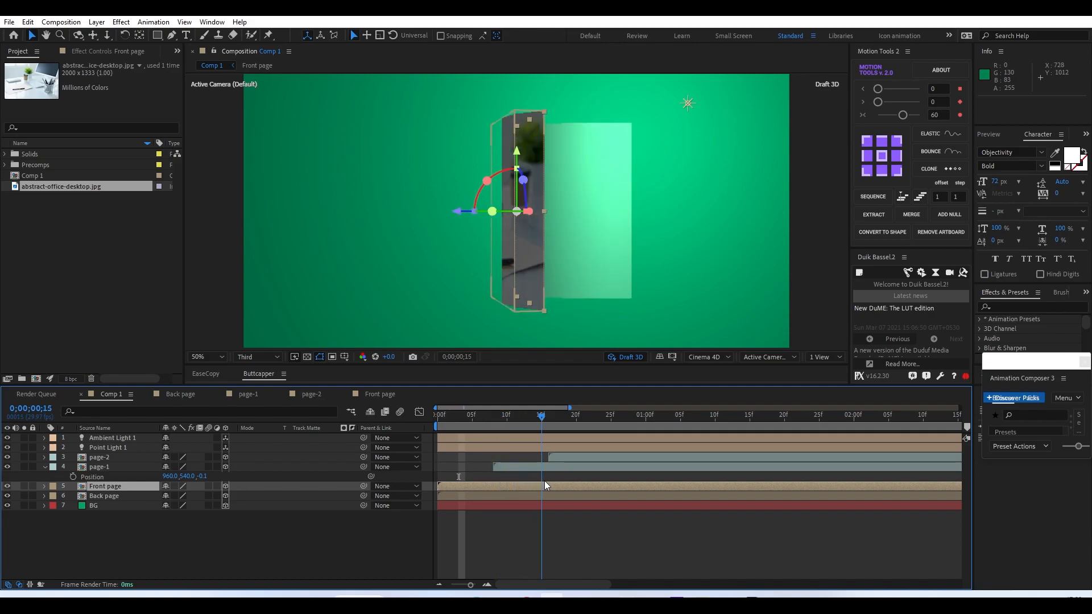
pyautogui.moveTo(545, 480); pyautogui.dragTo(537, 484)
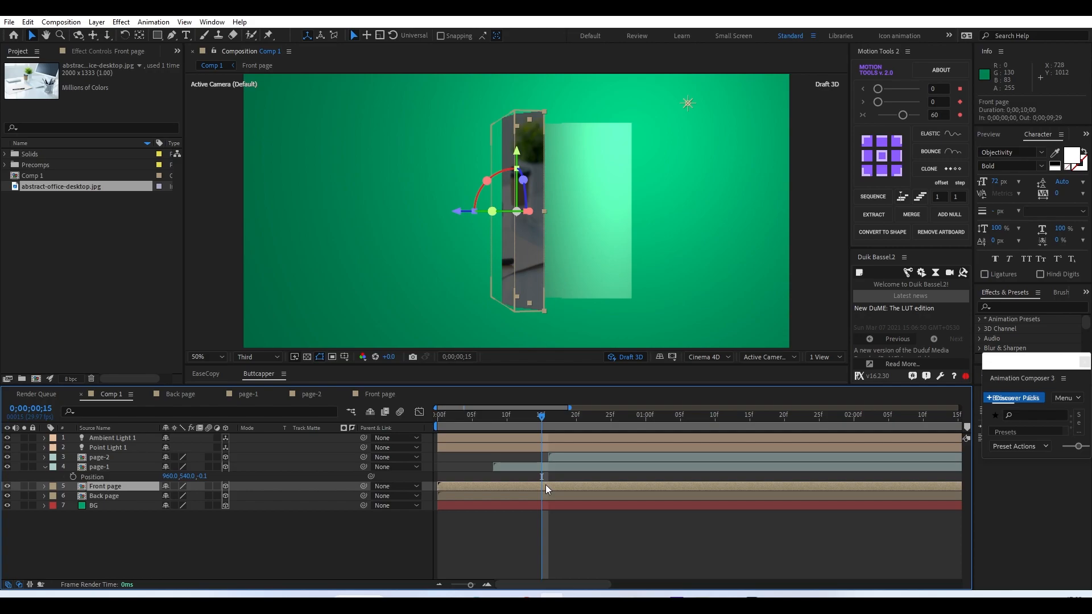
pyautogui.hotkey('ctrl', 'shift', 'd')
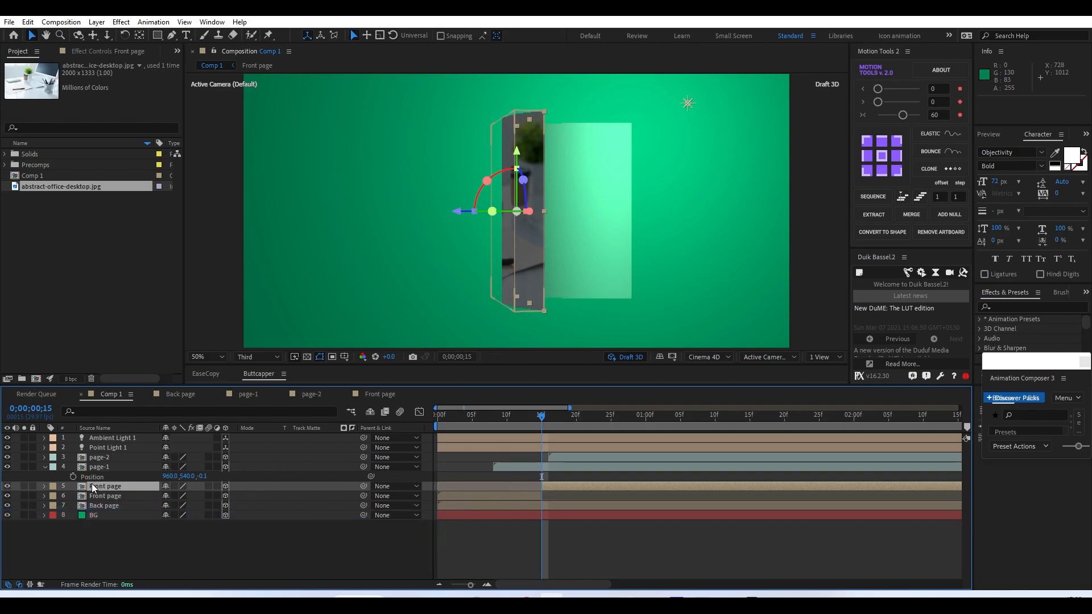
pyautogui.click(552, 487)
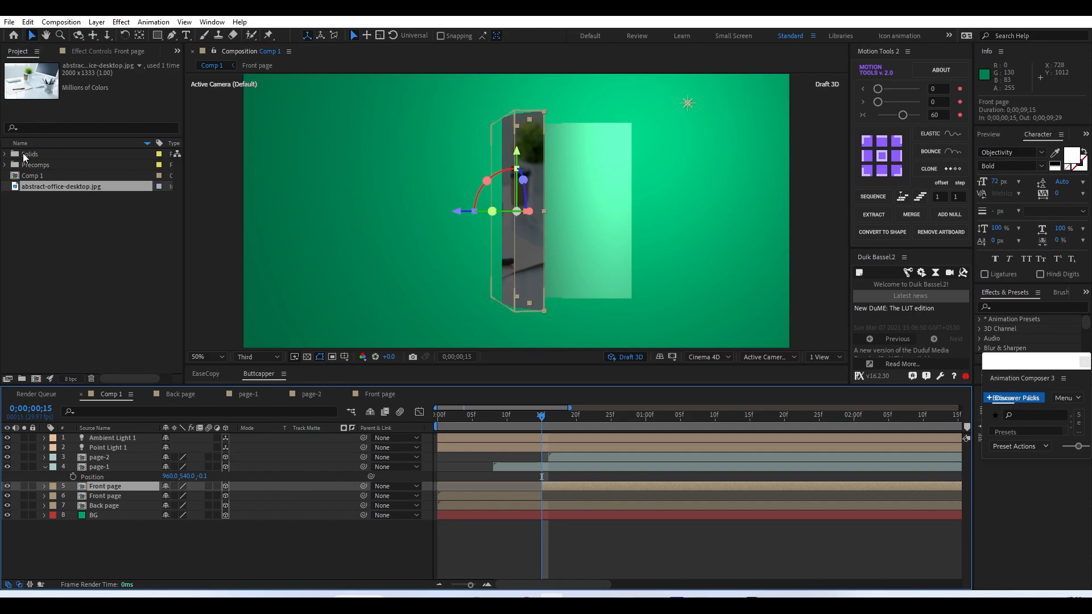
# Duplicate the Front page composition in the Precomps folder and rename the copy Front page_back
pyautogui.click(8, 165)
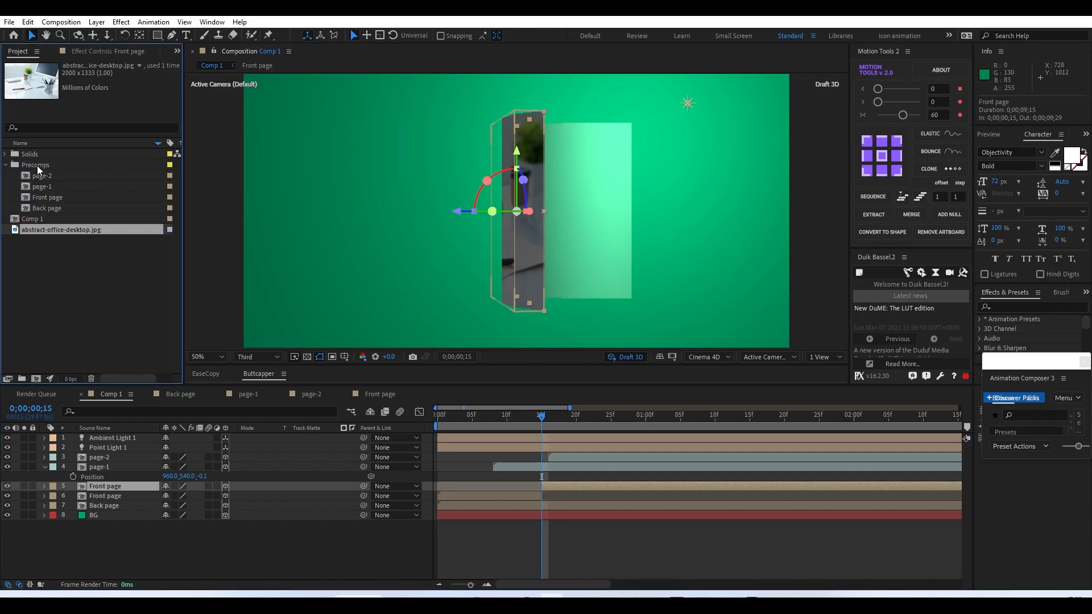
pyautogui.click(45, 196)
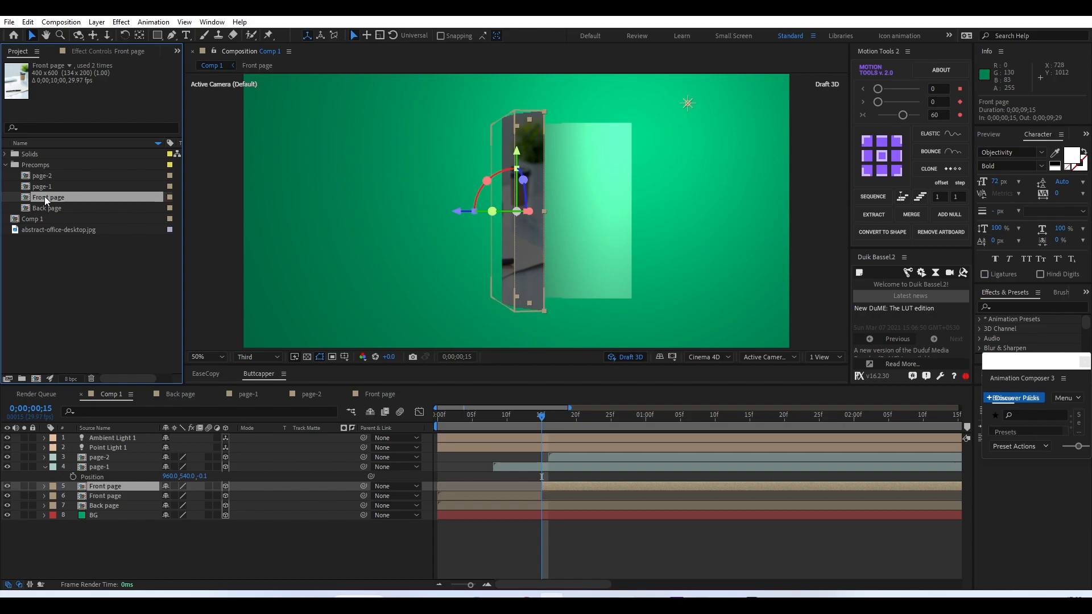
pyautogui.hotkey('ctrl', 'd')
pyautogui.press('Return')
pyautogui.click(44, 195)
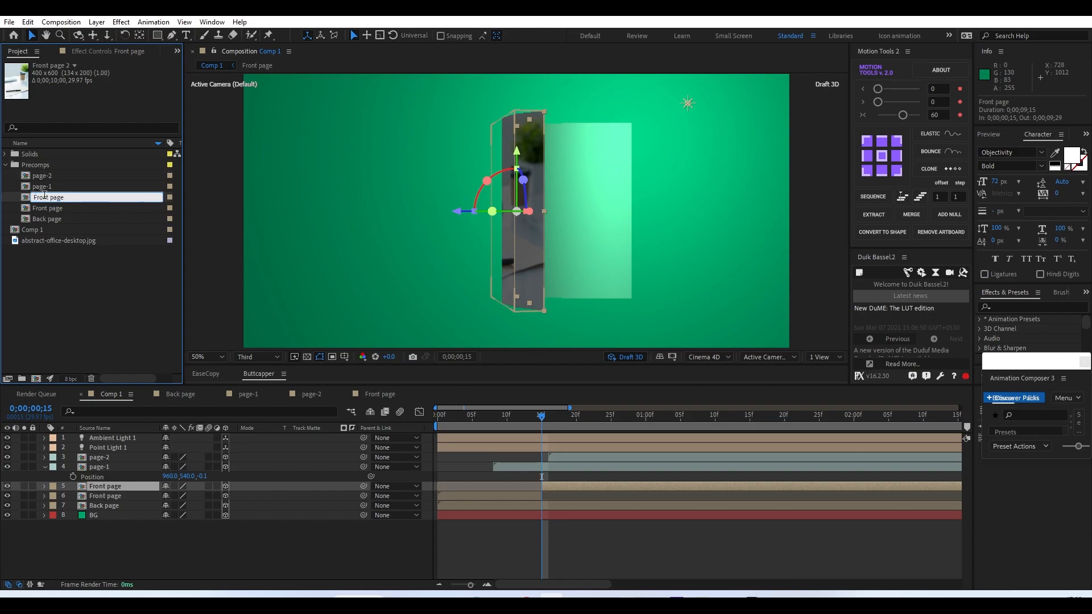
pyautogui.write('_back')
pyautogui.press('Return')
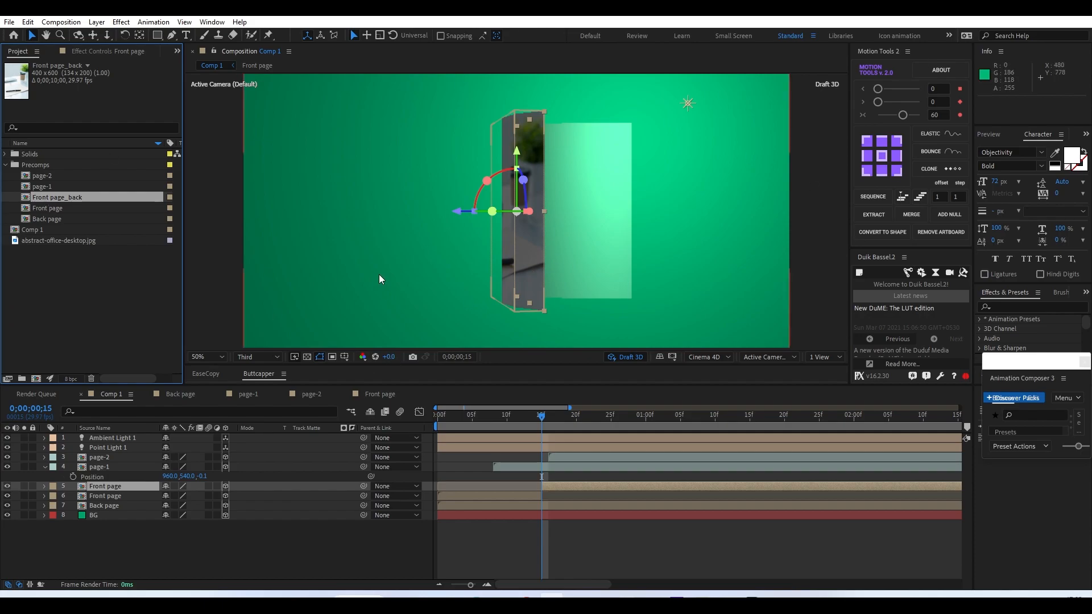
# Replace the second Front page layer with Front page_back and shift its desktop photo to about -144, 280, framing the pencil holder
pyautogui.moveTo(33, 196); pyautogui.dragTo(565, 487)
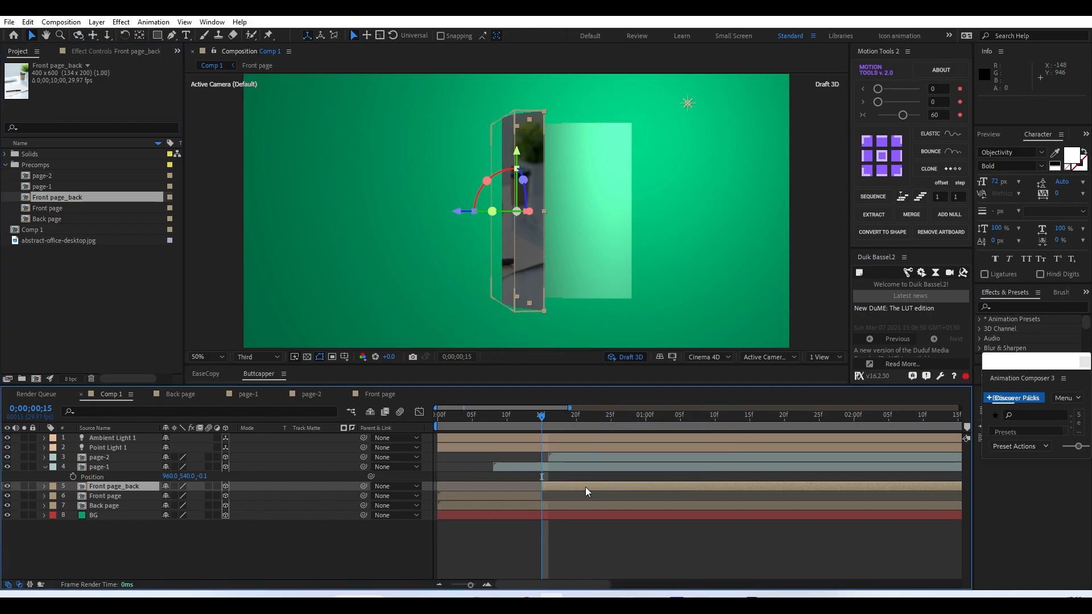
pyautogui.doubleClick(553, 486)
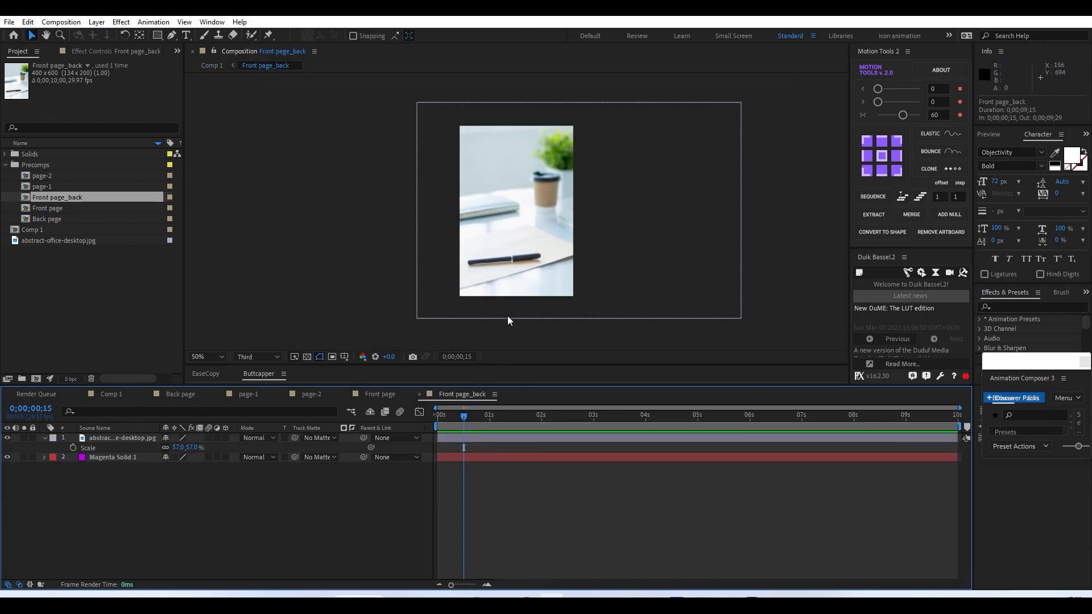
pyautogui.moveTo(587, 257); pyautogui.dragTo(427, 251)
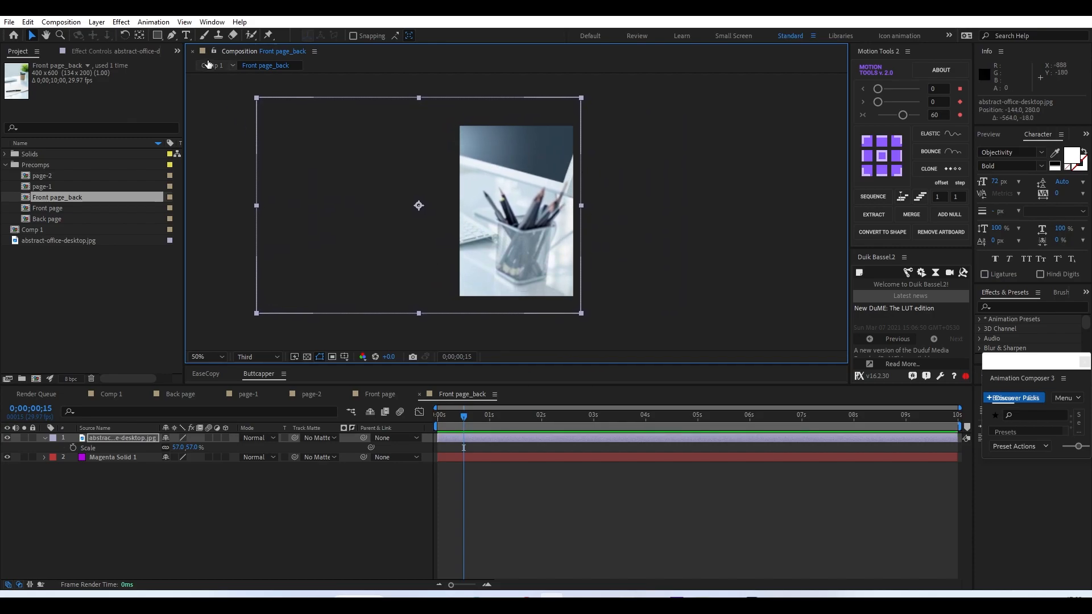
# Move the cut between Front page and Front page_back in Comp 1 to 0;00;00;16 and preview the page turn
pyautogui.click(211, 65)
pyautogui.moveTo(534, 418); pyautogui.dragTo(548, 496)
pyautogui.moveTo(547, 430); pyautogui.dragTo(513, 495)
pyautogui.press('space')
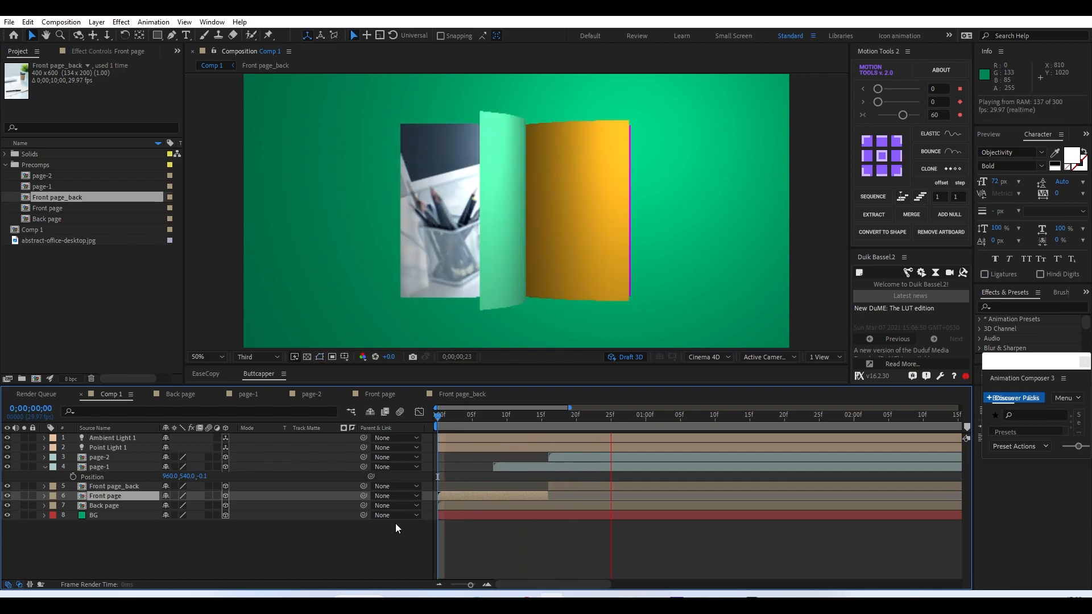
pyautogui.press('space')
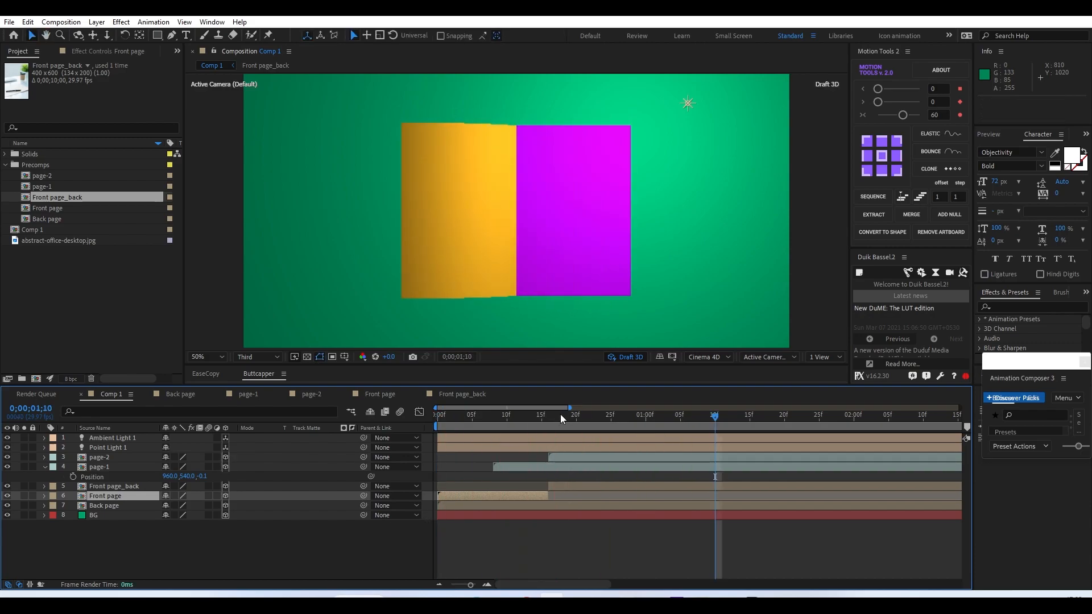
# Import creative-flat-lay-photo-workspace-desk.jpg and fit it over the turquoise solid in the page-1 composition
pyautogui.moveTo(561, 414); pyautogui.dragTo(501, 432)
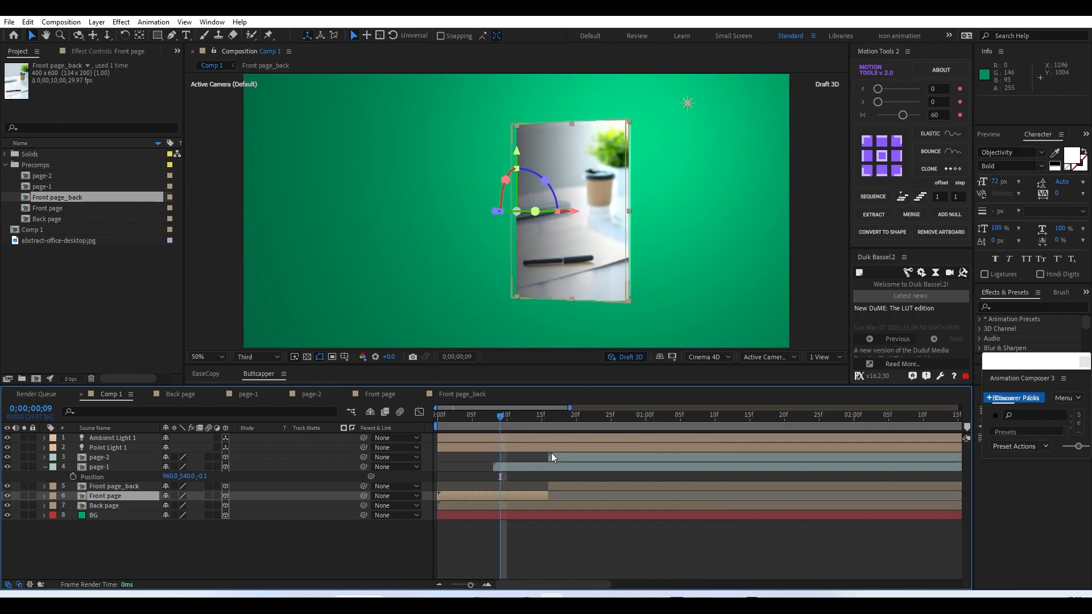
pyautogui.click(518, 469)
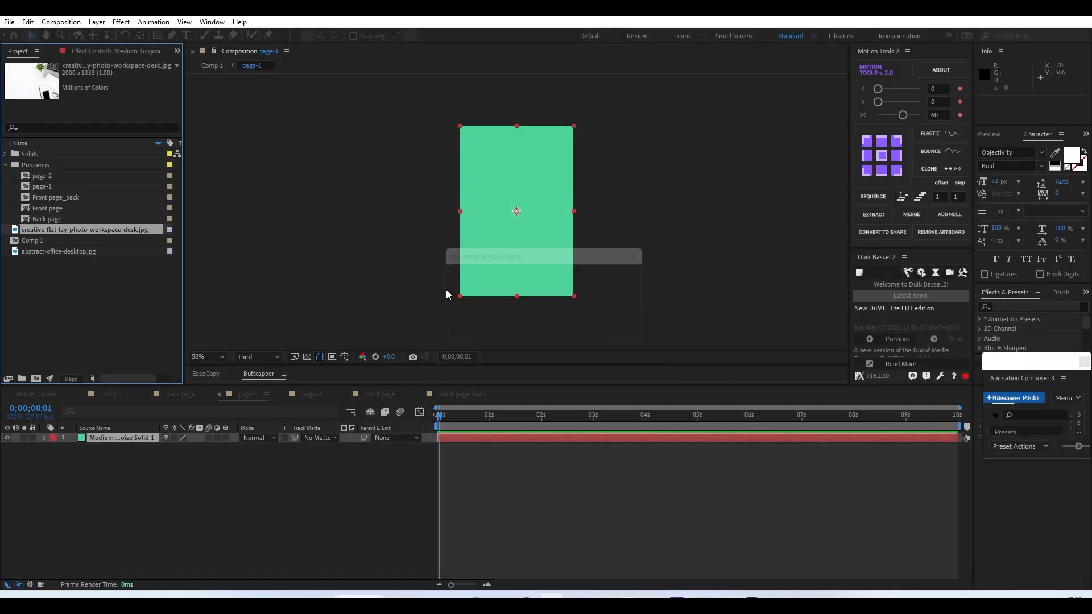
pyautogui.moveTo(446, 289); pyautogui.dragTo(455, 284)
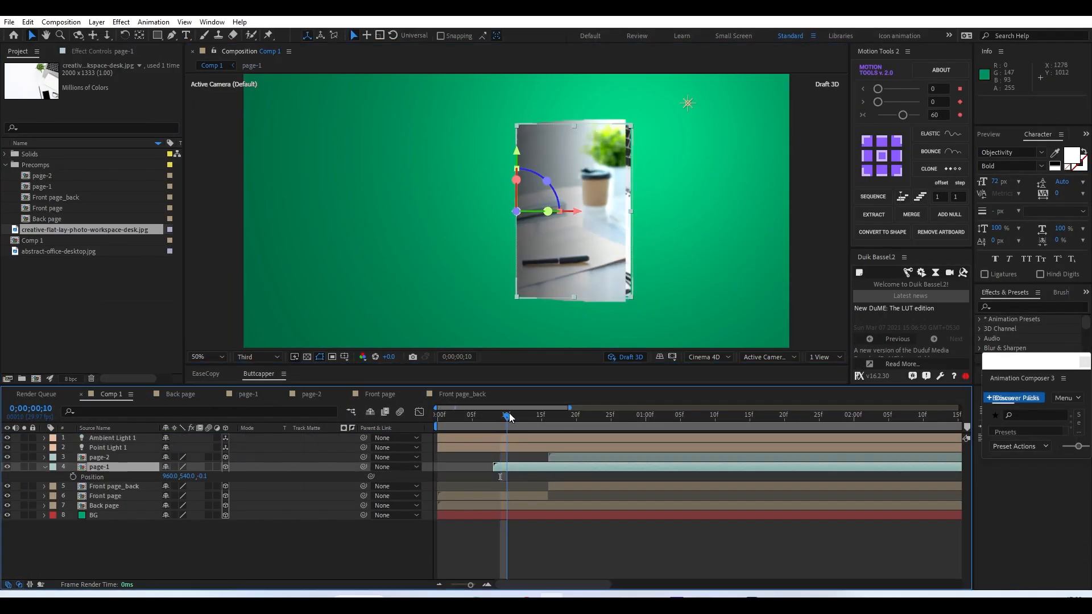
# Split the page-1 layer in Comp 1 at 0;00;00;24 and duplicate its composition as page-1_back
pyautogui.moveTo(511, 418); pyautogui.dragTo(609, 470)
pyautogui.hotkey('ctrl', 'shift', 'd')
pyautogui.click(43, 188)
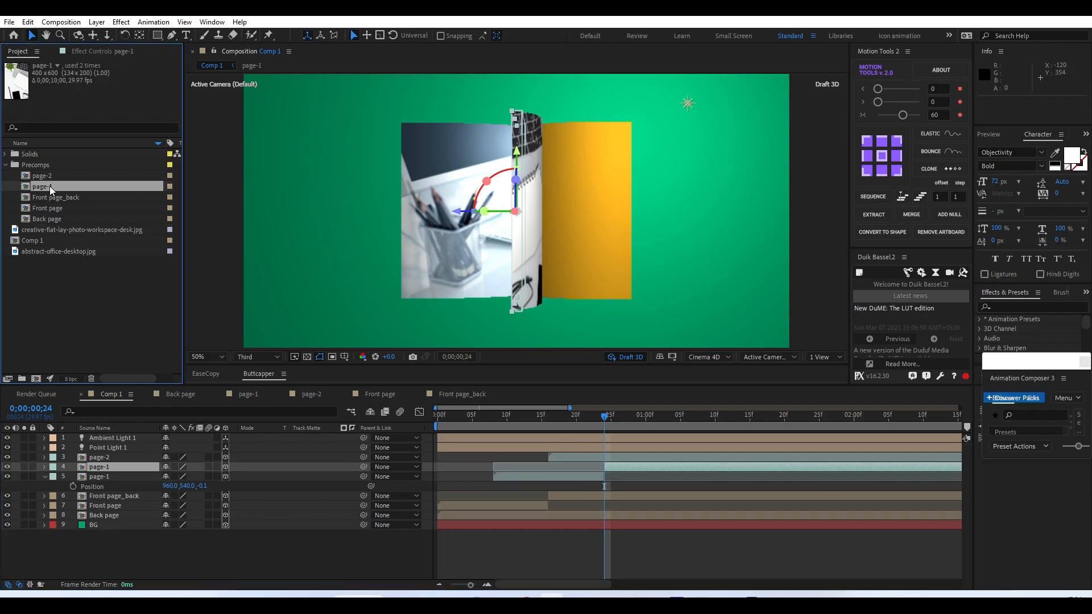
pyautogui.hotkey('ctrl', 'd')
pyautogui.press('Return')
pyautogui.press('Right')
pyautogui.press('BackSpace')
pyautogui.write('1_back')
pyautogui.press('Return')
# Replace the second page-1 layer with page-1_back and rotate and reposition the flat-lay photo inside it
pyautogui.moveTo(38, 177); pyautogui.dragTo(611, 467)
pyautogui.doubleClick(611, 467)
pyautogui.moveTo(459, 244); pyautogui.dragTo(495, 244)
pyautogui.press('w')
pyautogui.moveTo(495, 244); pyautogui.dragTo(467, 171)
pyautogui.press('v')
pyautogui.moveTo(556, 255); pyautogui.dragTo(648, 256)
# Import flat-lay-desk-arrangement-with-copy-space.jpg into the page-2 composition, place it above the orange solid and scale it down to fit
pyautogui.click(212, 66)
pyautogui.moveTo(605, 418); pyautogui.dragTo(633, 438)
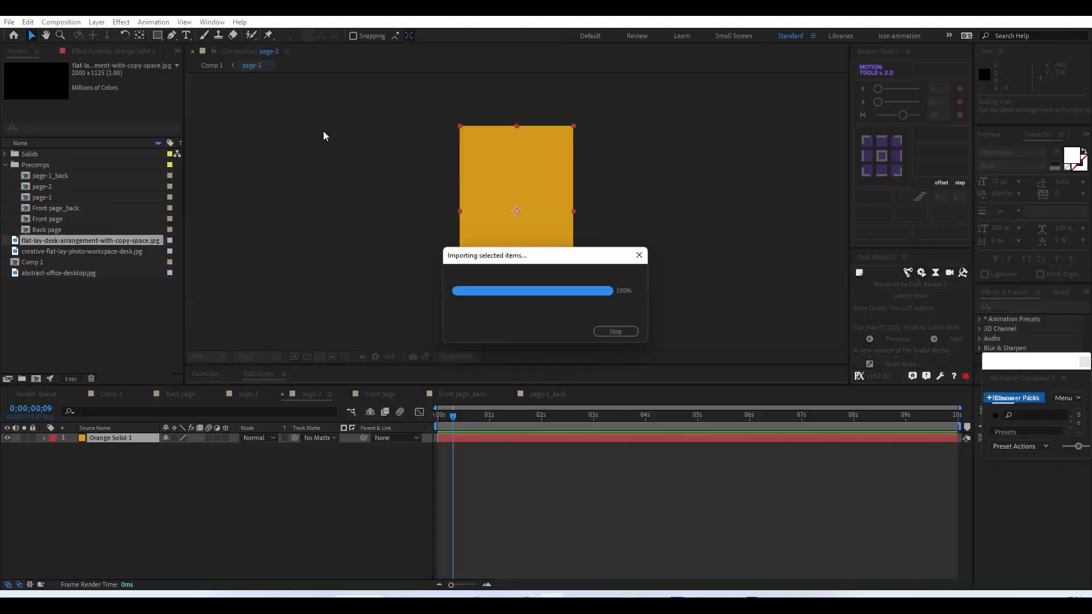
pyautogui.moveTo(91, 240); pyautogui.dragTo(95, 436)
pyautogui.press('s')
pyautogui.moveTo(181, 448); pyautogui.dragTo(158, 451)
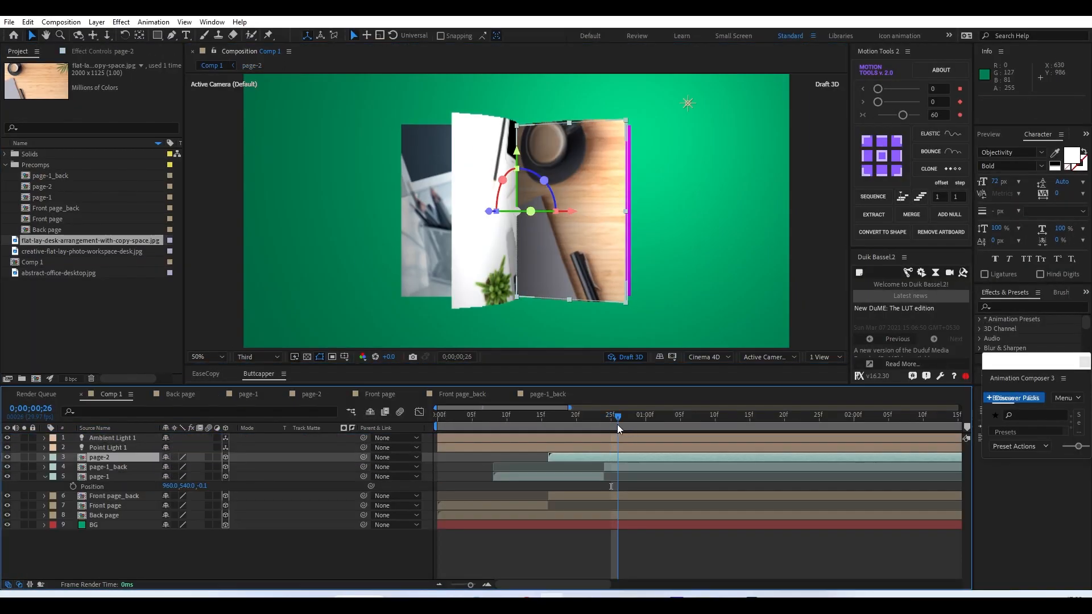
# Split the page-2 layer in Comp 1 at 0;00;01;02 and duplicate its composition as page-2_back
pyautogui.moveTo(617, 424); pyautogui.dragTo(658, 444)
pyautogui.hotkey('ctrl', 'shift', 'd')
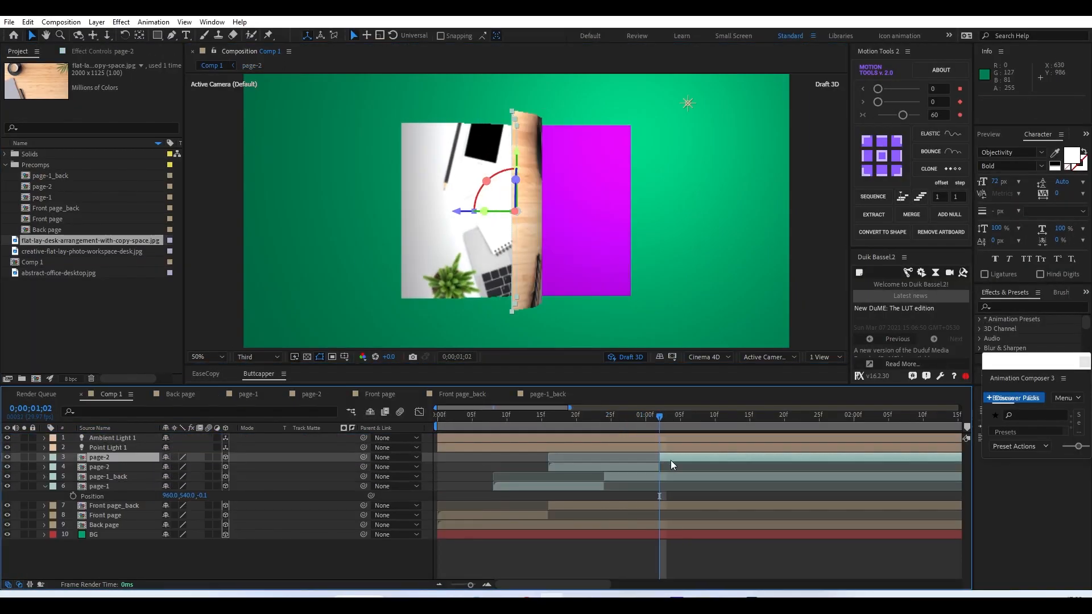
pyautogui.click(55, 187)
pyautogui.hotkey('ctrl', 'd')
pyautogui.press('Return')
pyautogui.click(55, 187)
pyautogui.press('BackSpace')
pyautogui.write('2_back')
pyautogui.press('Return')
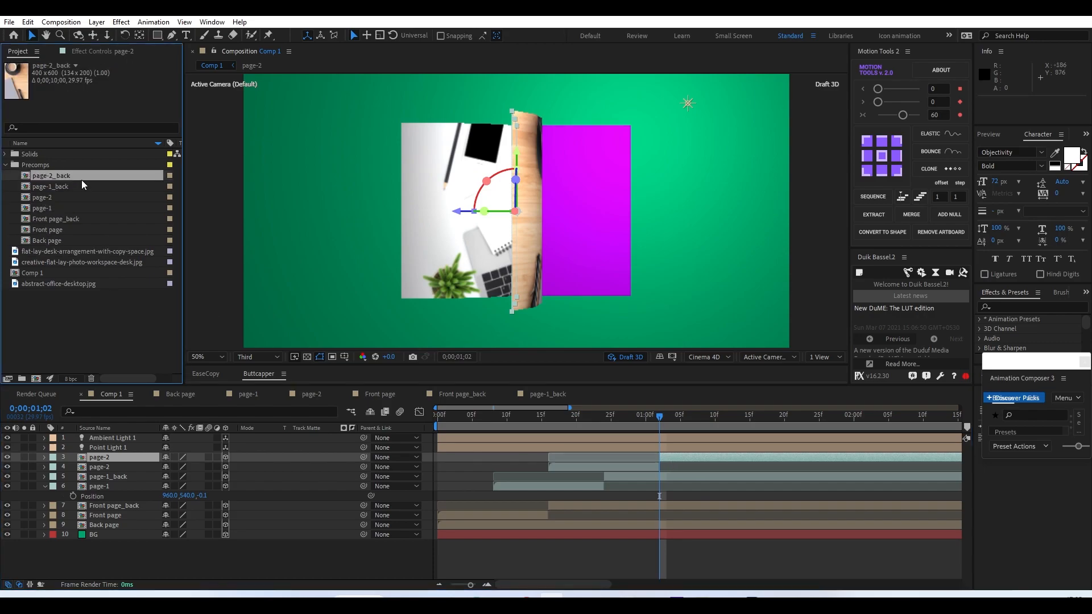
# Replace the second page-2 layer with page-2_back and shift its photo to about -138, 300, framing the palm leaf
pyautogui.doubleClick(670, 455)
pyautogui.hotkey('shift', 'Escape')
pyautogui.moveTo(616, 415); pyautogui.dragTo(694, 417)
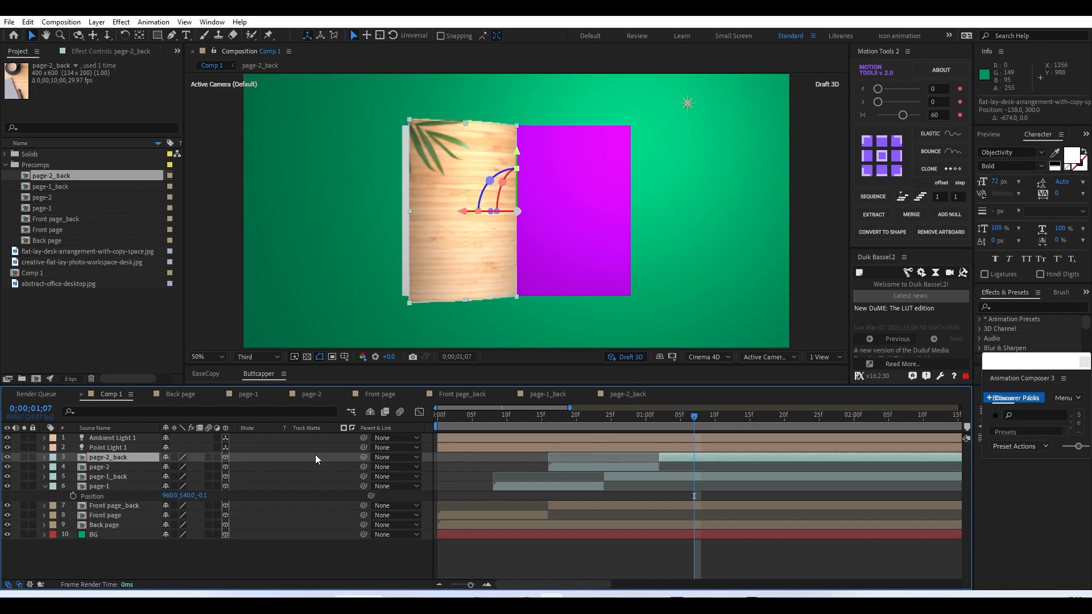
# Place creative-flat-lay-photo-workspace-desk.jpg above the magenta solid in the Back page composition and shift it so its blank white area covers the page
pyautogui.doubleClick(648, 527)
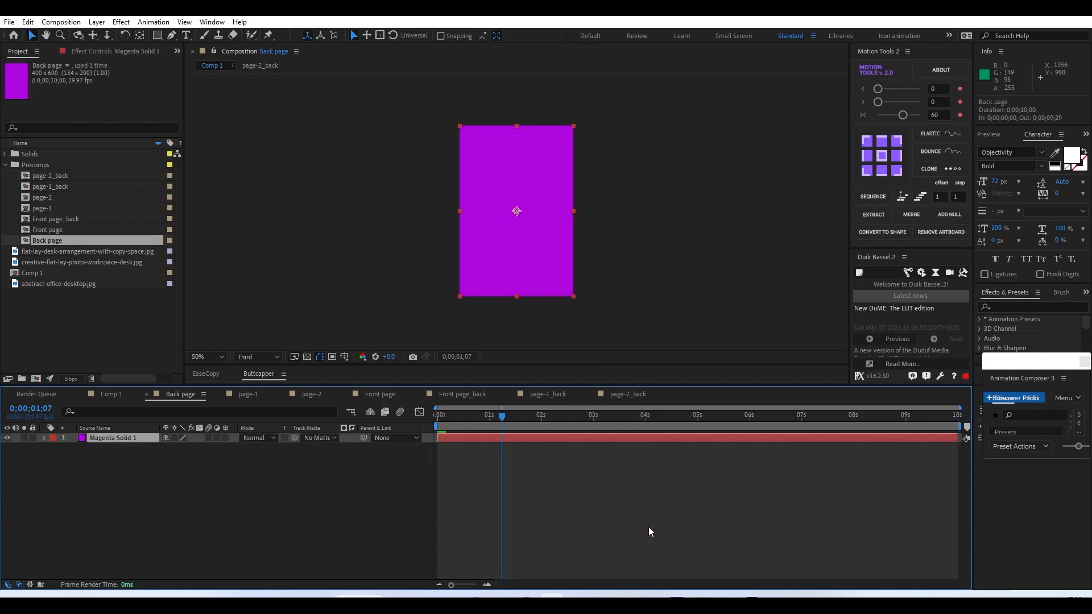
pyautogui.click(125, 329)
pyautogui.click(60, 284)
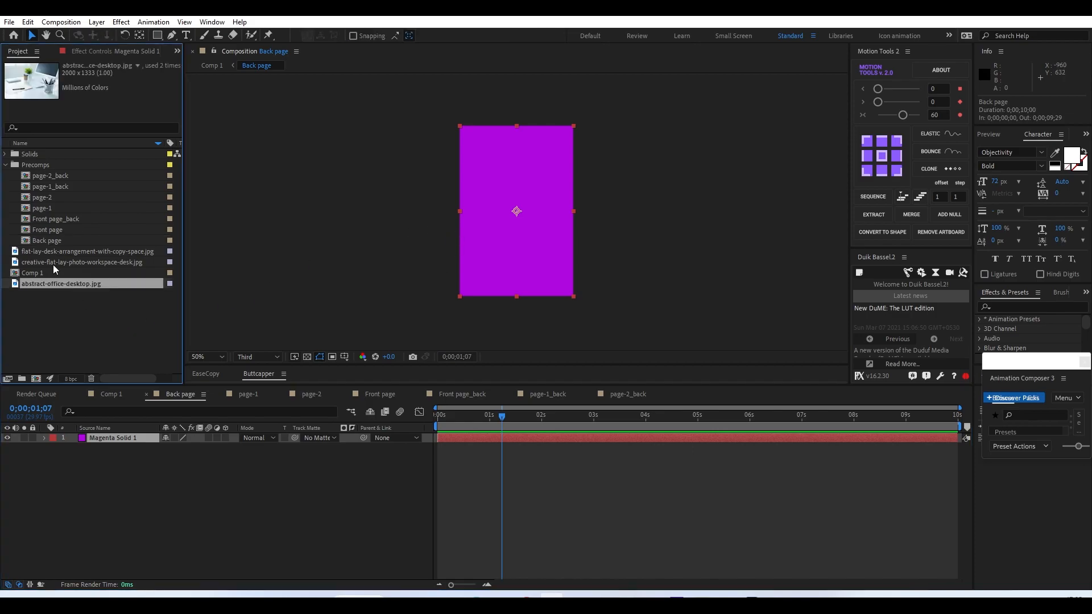
pyautogui.click(40, 262)
pyautogui.click(45, 251)
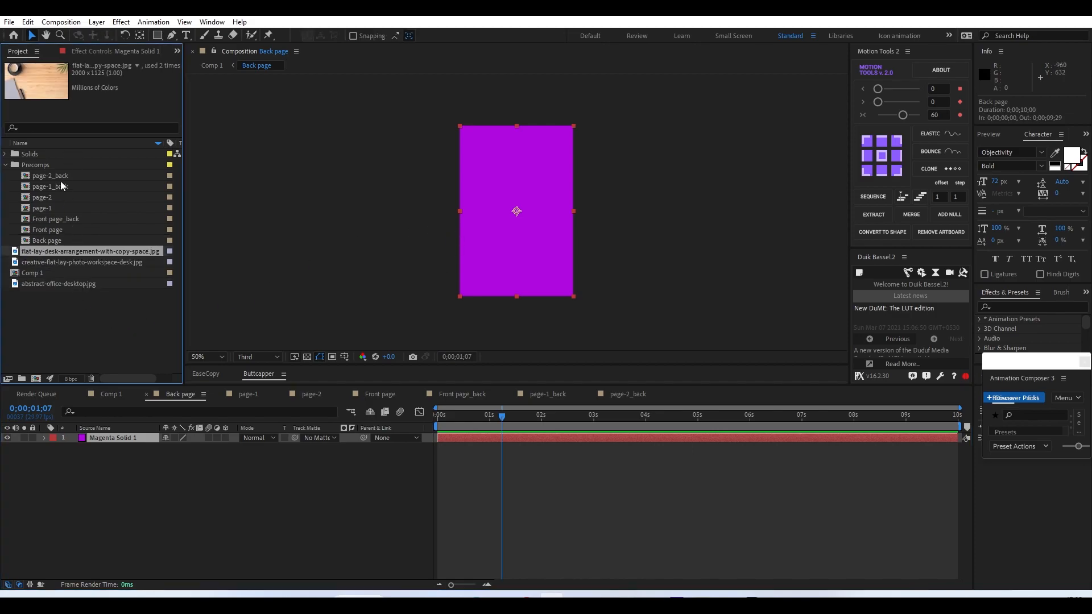
pyautogui.moveTo(49, 263); pyautogui.dragTo(91, 439)
pyautogui.moveTo(356, 299); pyautogui.dragTo(428, 257)
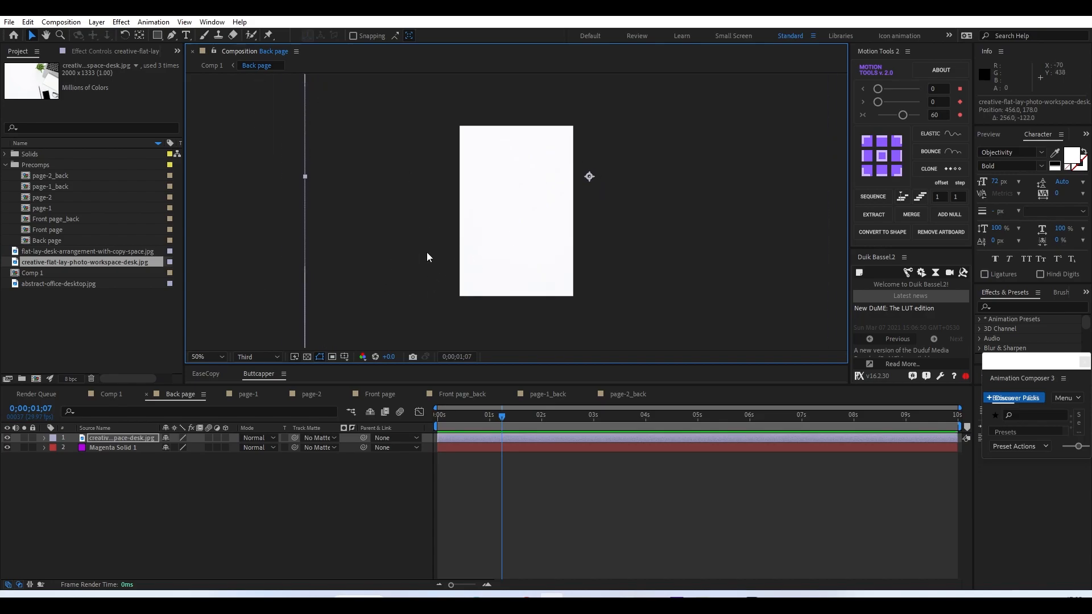
# Return to Comp 1 and preview the page turns with images on both sides of every page
pyautogui.click(208, 66)
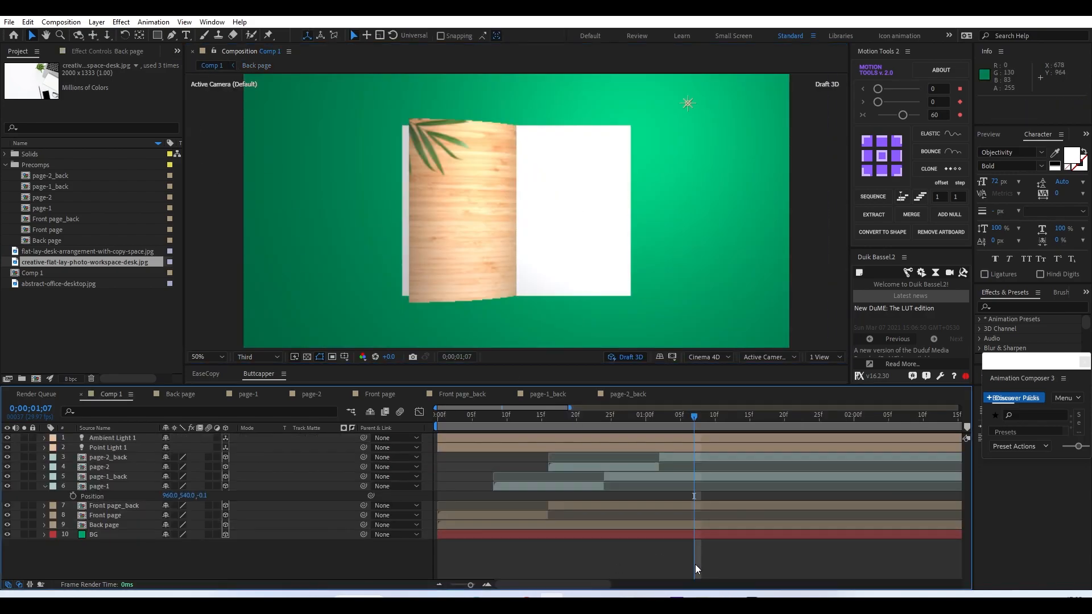
pyautogui.press('space')
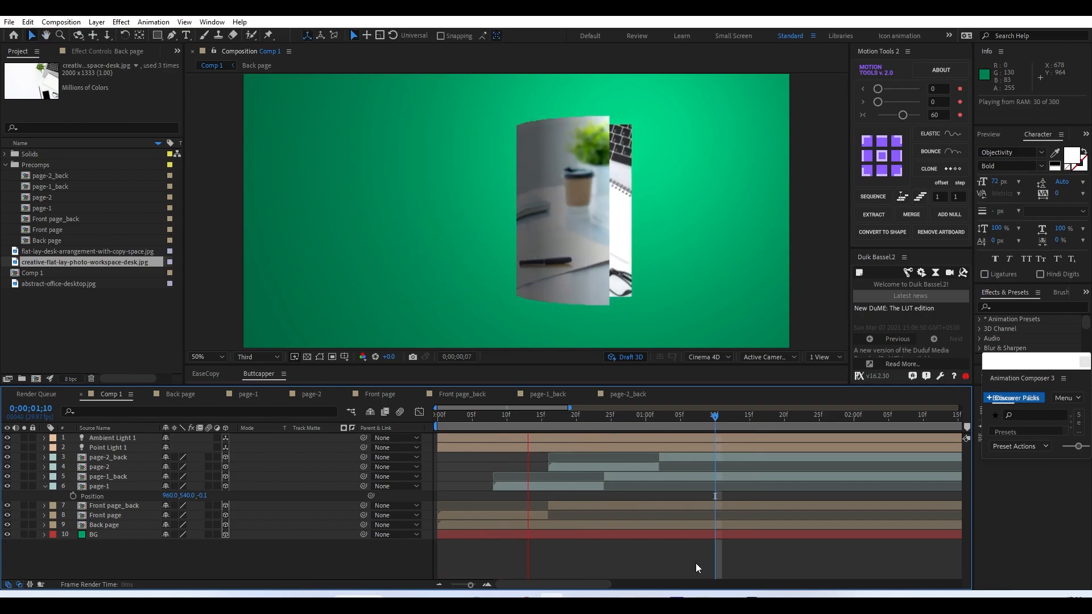
pyautogui.press('space')
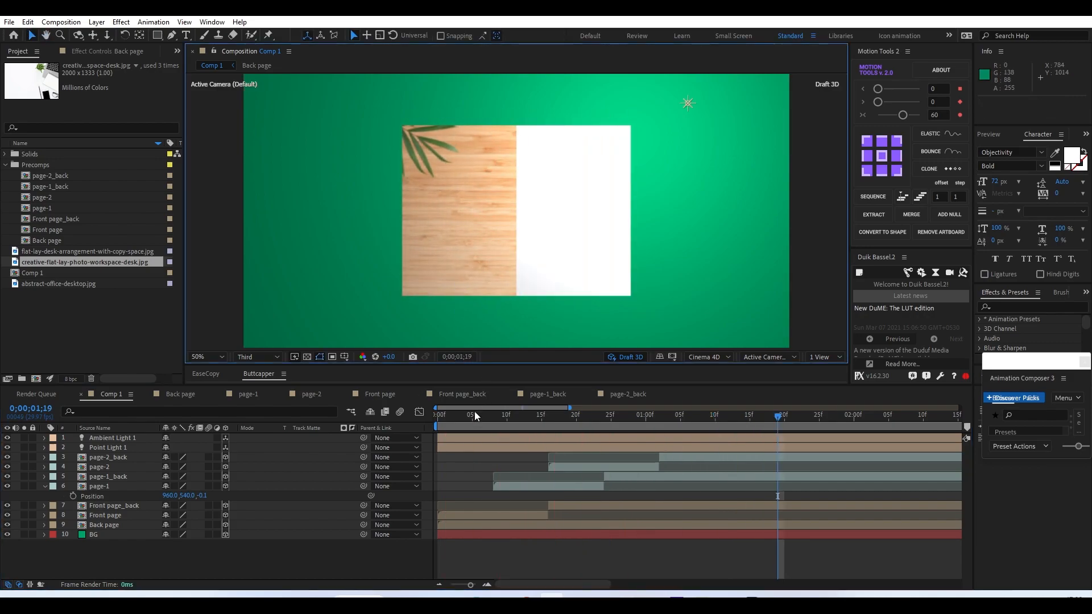
pyautogui.moveTo(456, 417); pyautogui.dragTo(551, 438)
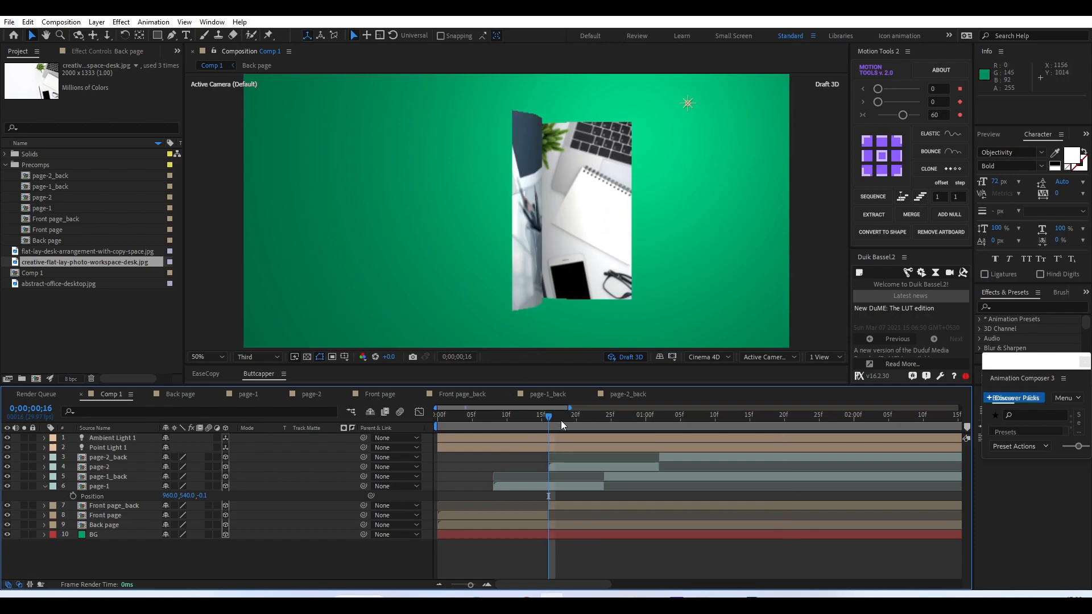
pyautogui.moveTo(554, 418); pyautogui.dragTo(573, 426)
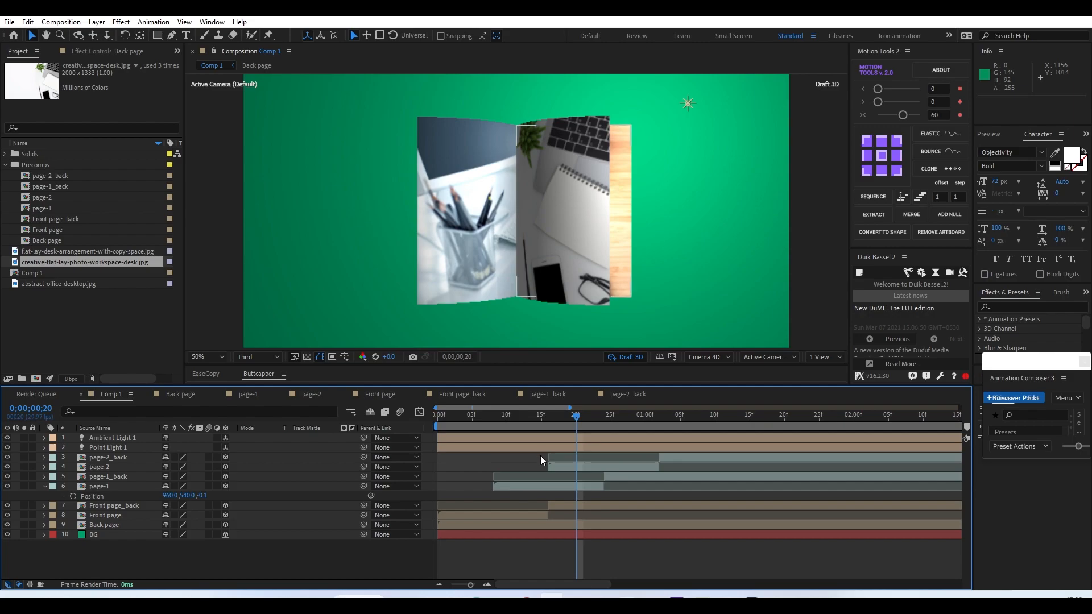
pyautogui.click(585, 416)
pyautogui.moveTo(586, 416); pyautogui.dragTo(531, 456)
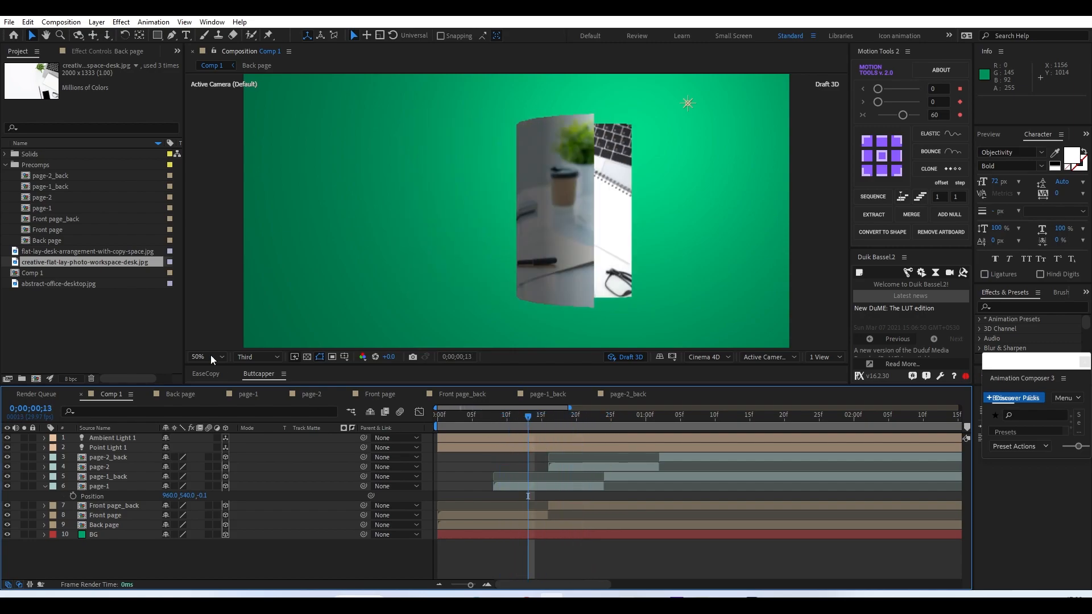
# Disable Draft 3D and turn on Casts Shadows in the Back page layer's material options
pyautogui.click(619, 356)
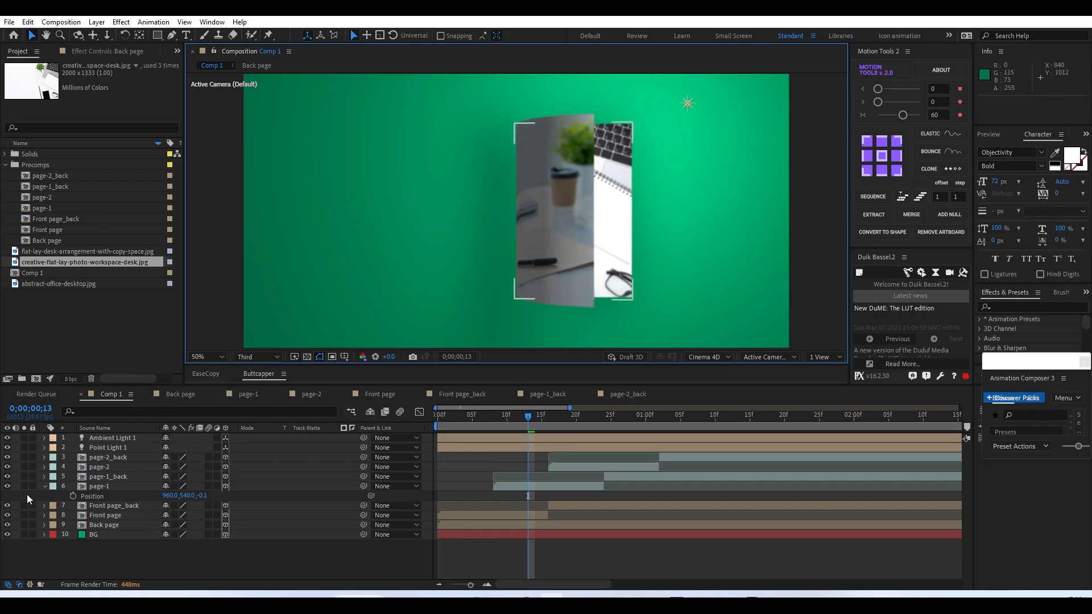
pyautogui.click(44, 487)
pyautogui.click(90, 516)
pyautogui.click(44, 515)
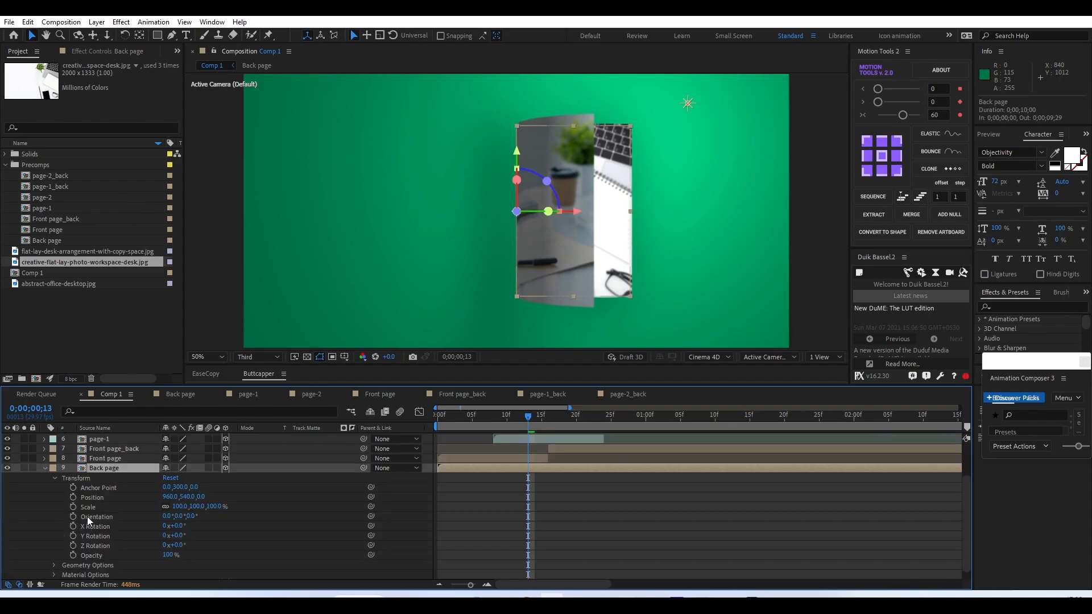
pyautogui.click(55, 479)
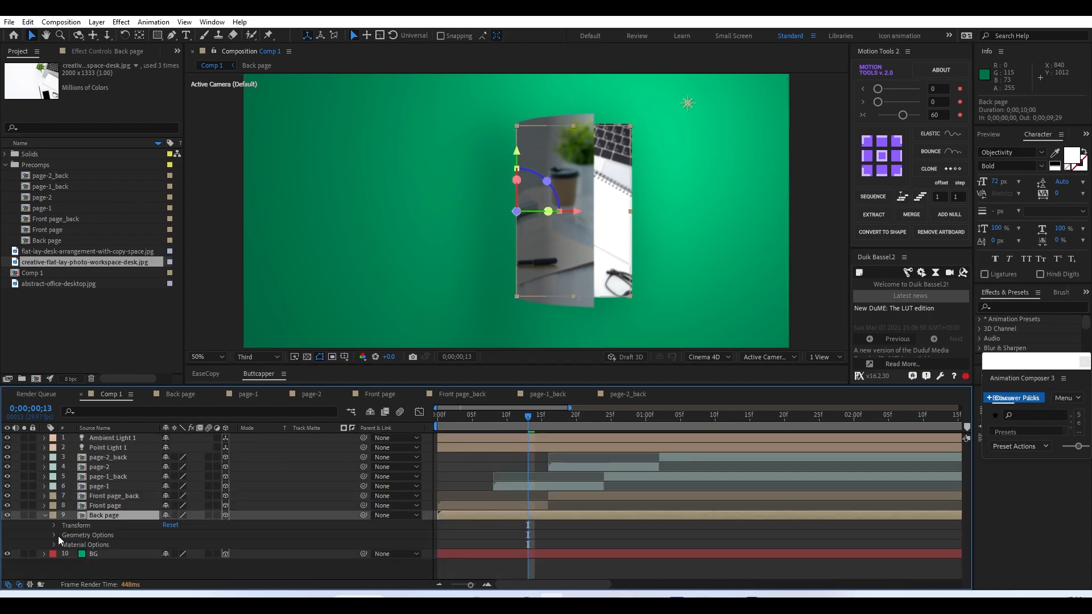
pyautogui.click(55, 546)
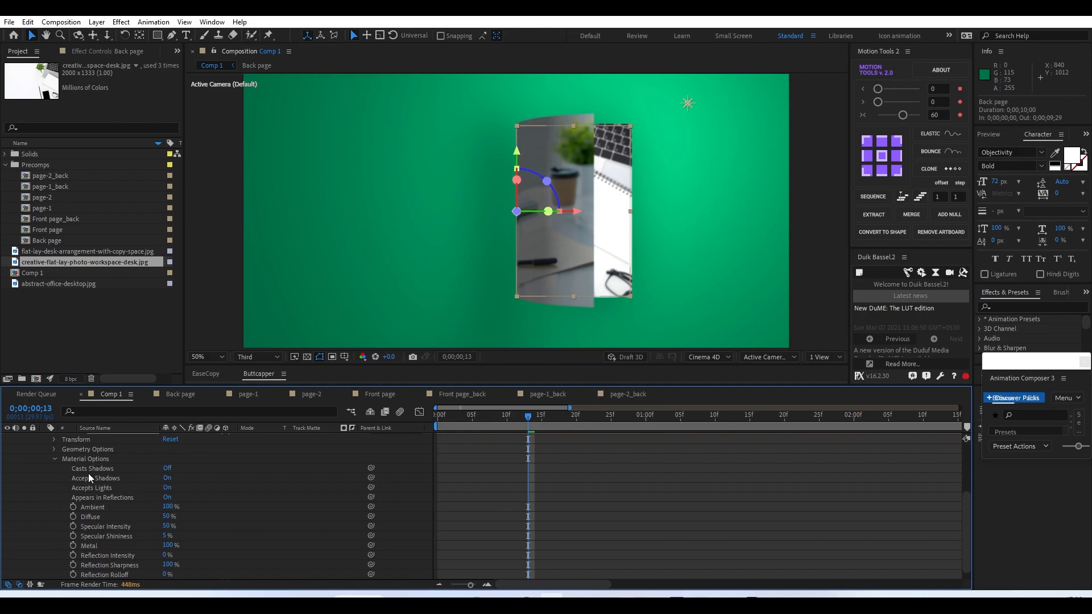
pyautogui.click(167, 469)
pyautogui.scroll(3, 107, 479)
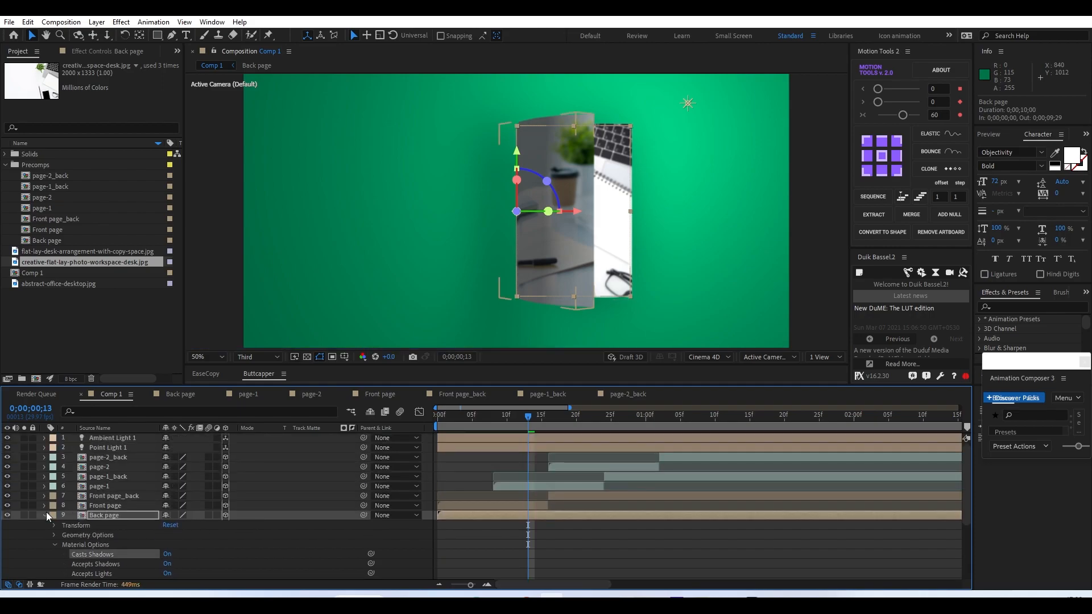
pyautogui.click(45, 516)
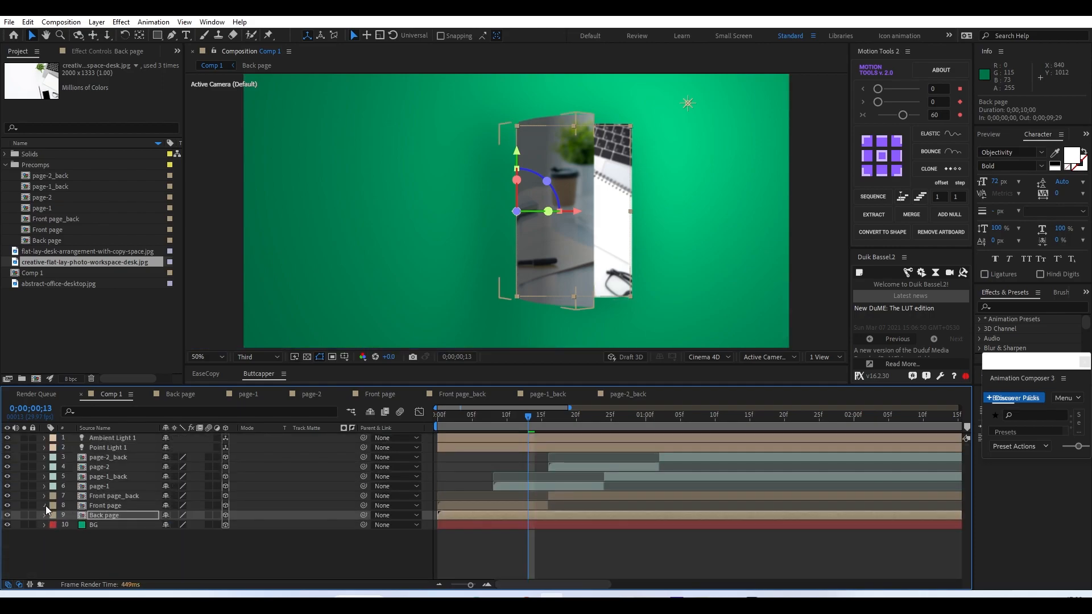
# Check the shadow settings in the material options of the Front page and Front page_back layers
pyautogui.click(45, 505)
pyautogui.click(55, 525)
pyautogui.click(53, 544)
pyautogui.click(32, 535)
pyautogui.click(32, 536)
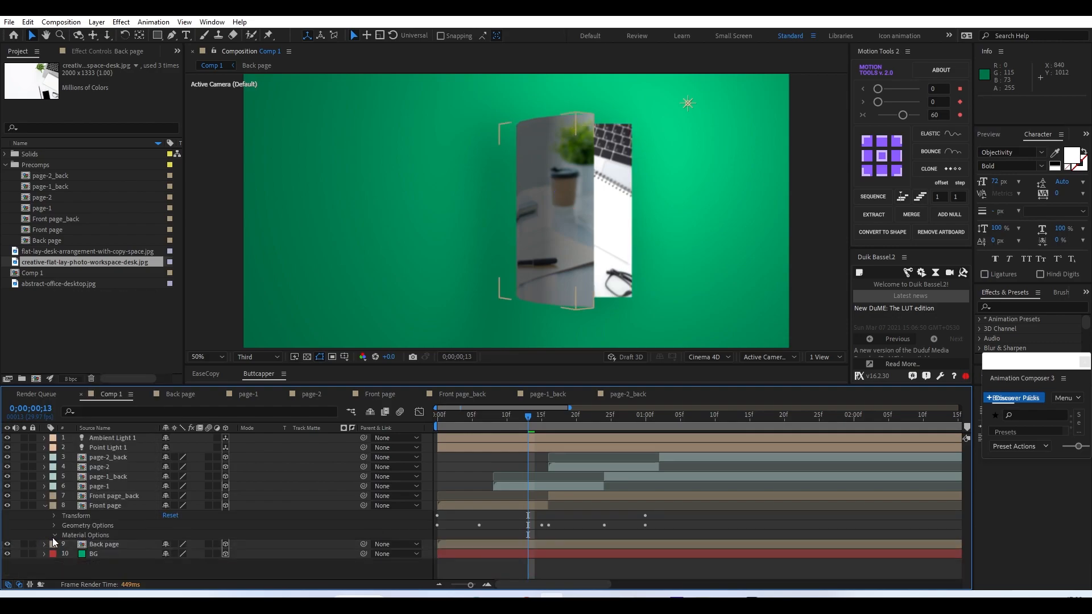
pyautogui.click(55, 535)
pyautogui.scroll(1, 8, 490)
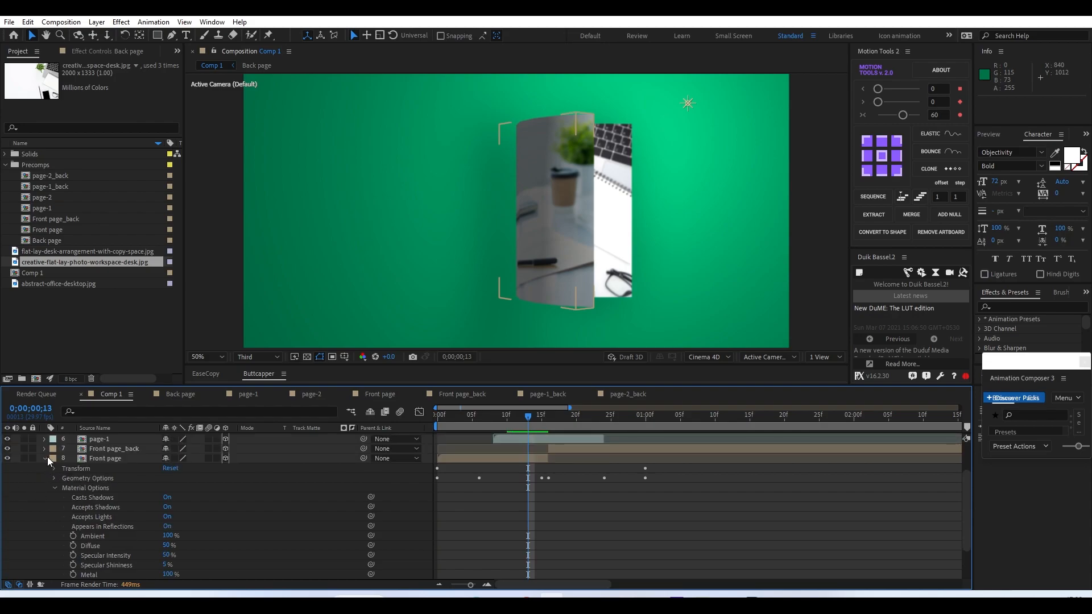
pyautogui.click(45, 458)
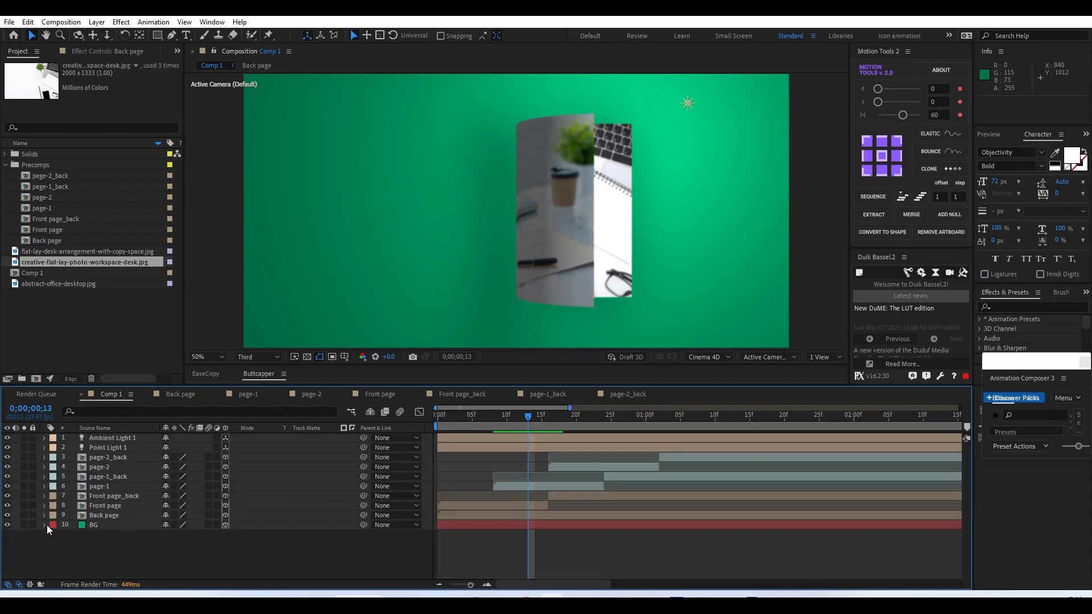
pyautogui.click(44, 496)
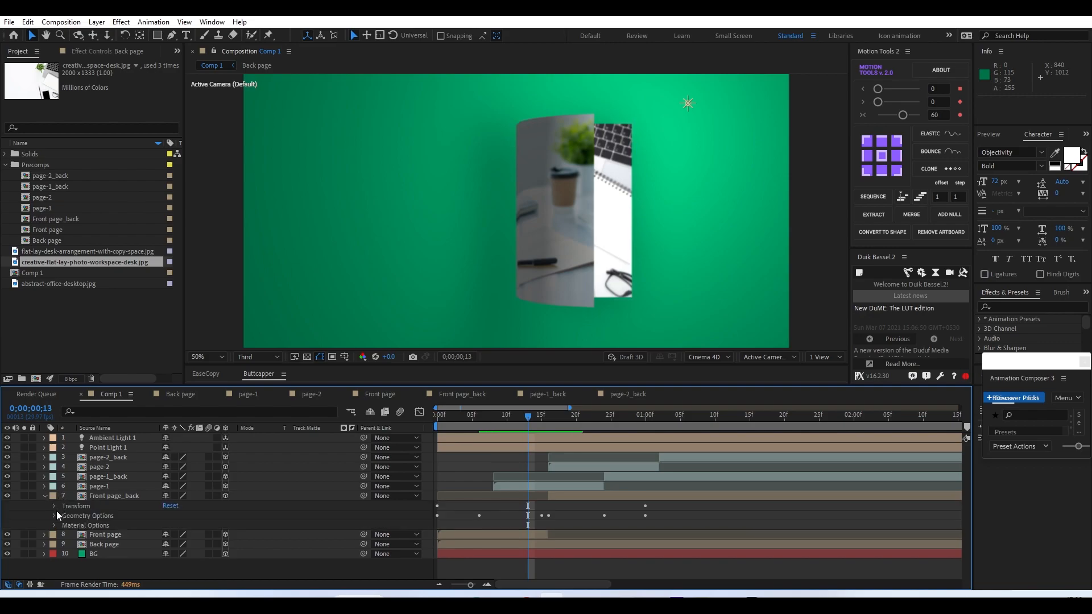
pyautogui.click(54, 525)
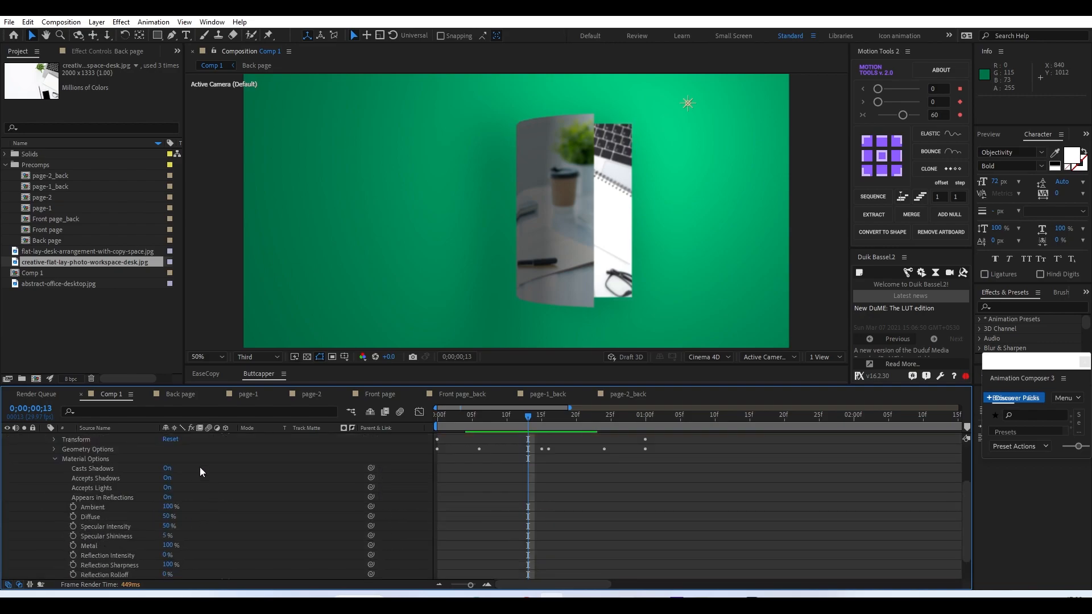
pyautogui.scroll(3, 69, 471)
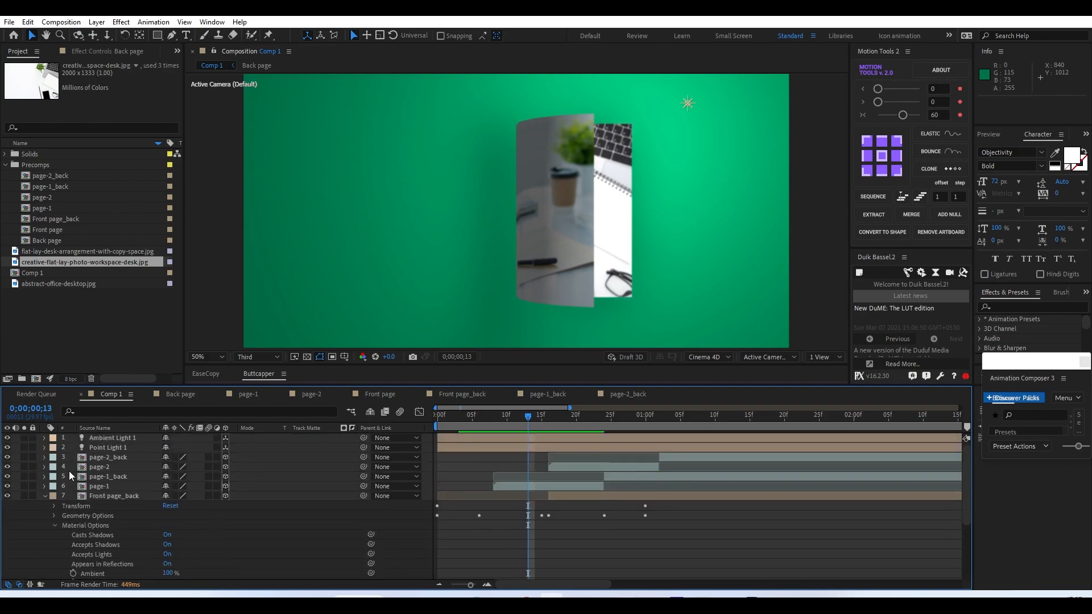
pyautogui.click(44, 496)
# Filter the timeline properties by "shadows", turn on Casts Shadows for the BG layer, and clear the filter
pyautogui.click(113, 412)
pyautogui.write('shadow')
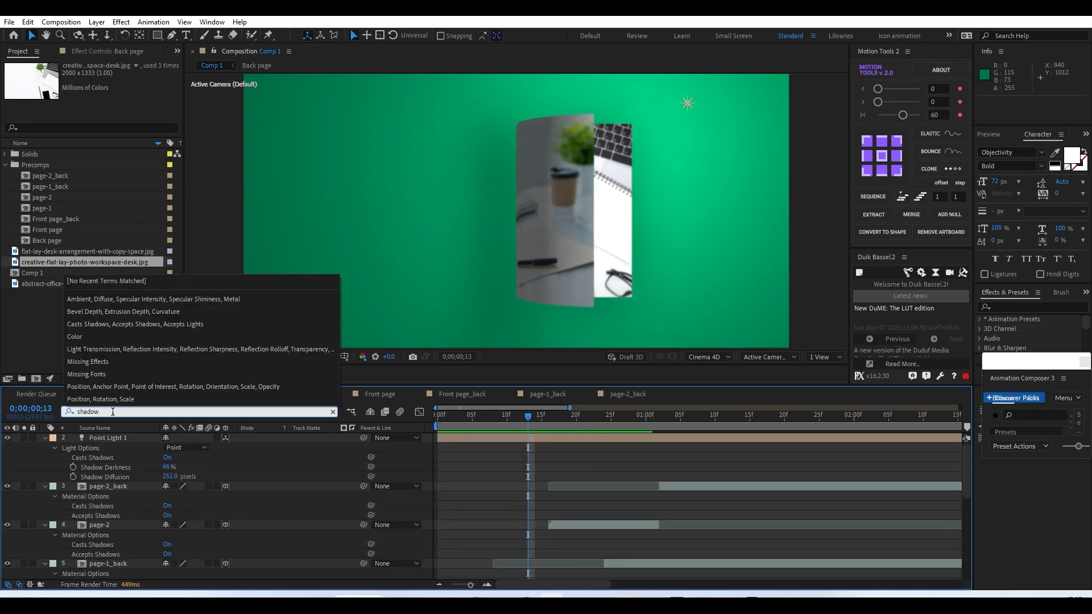
pyautogui.write('s')
pyautogui.click(271, 457)
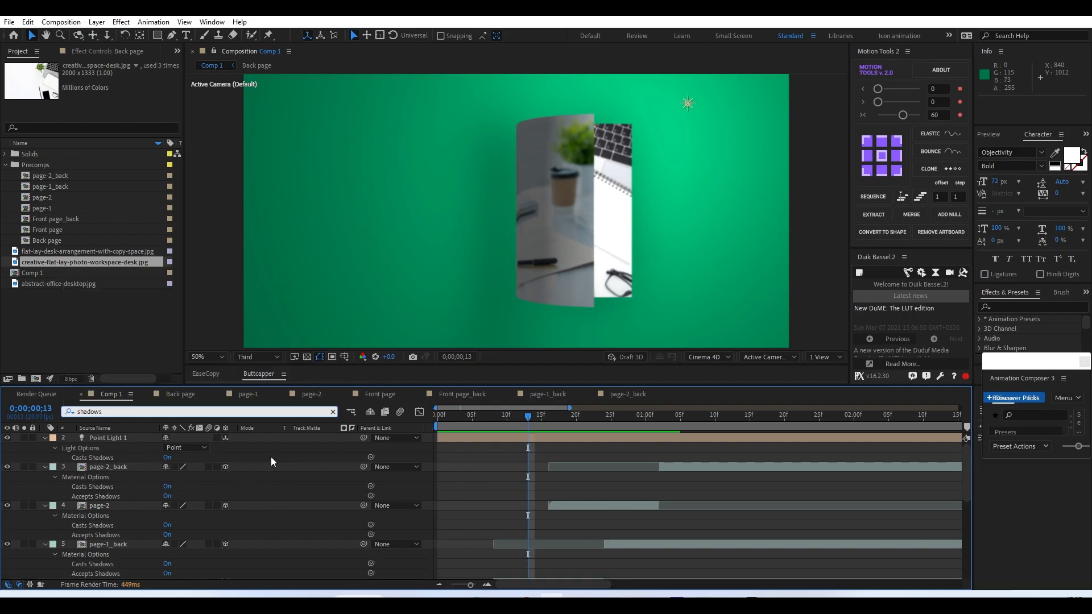
pyautogui.scroll(-7, 138, 477)
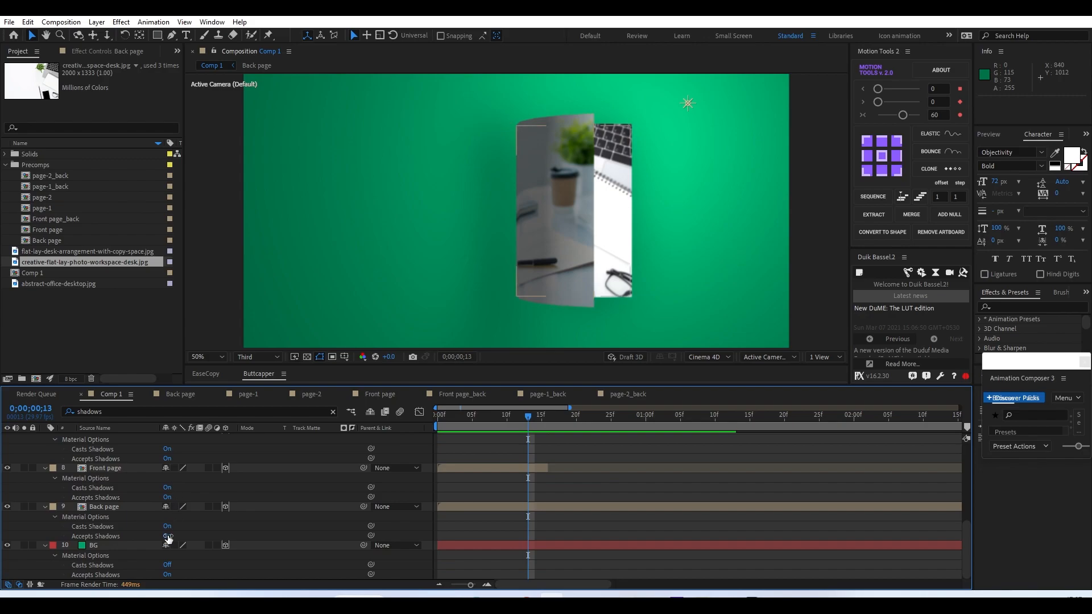
pyautogui.click(166, 567)
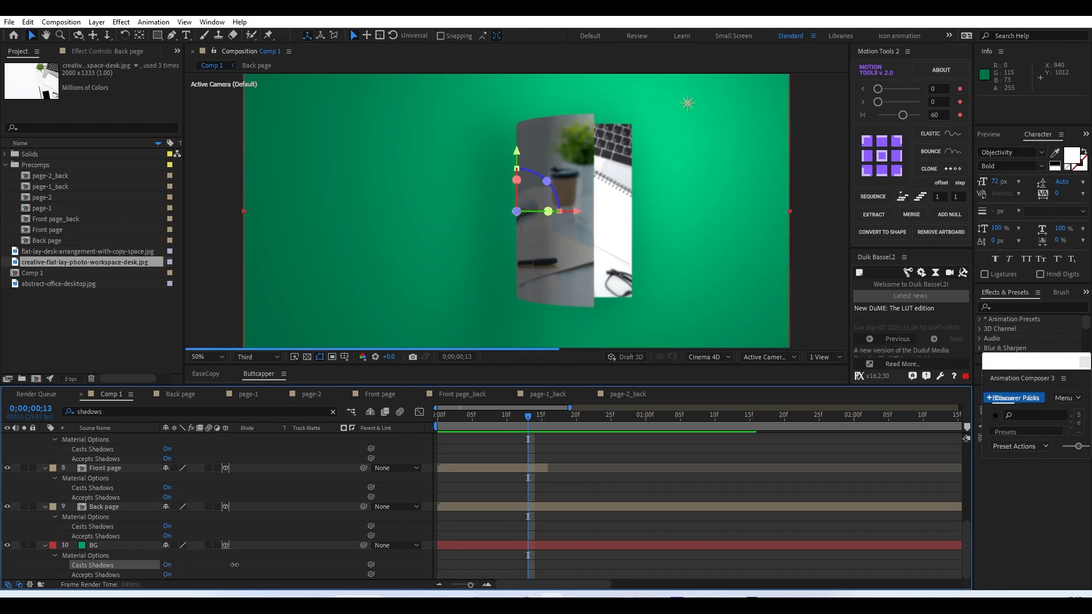
pyautogui.scroll(7, 105, 557)
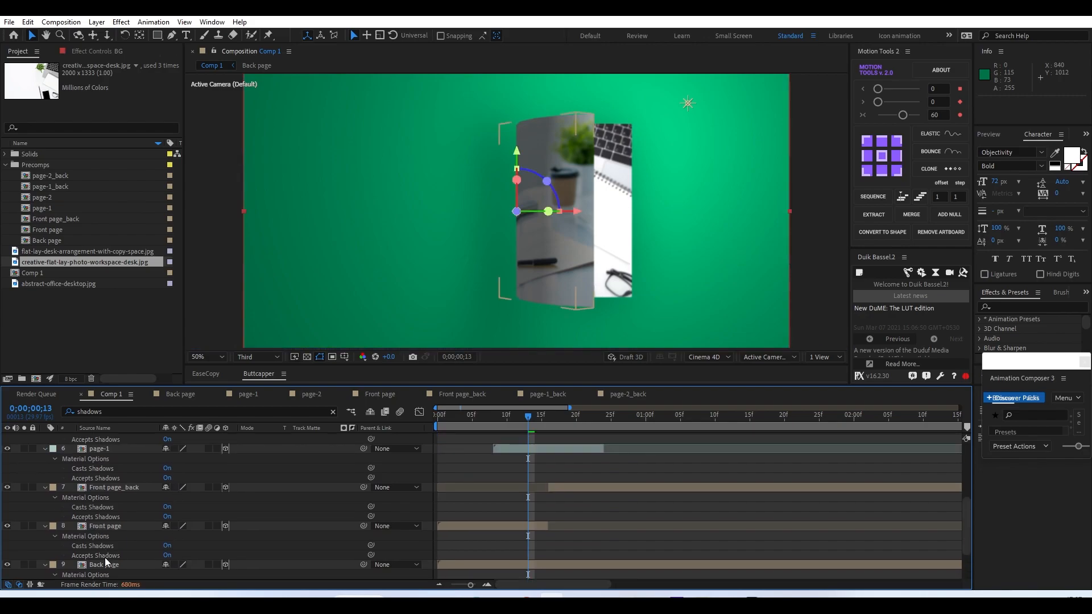
pyautogui.click(335, 414)
pyautogui.click(659, 580)
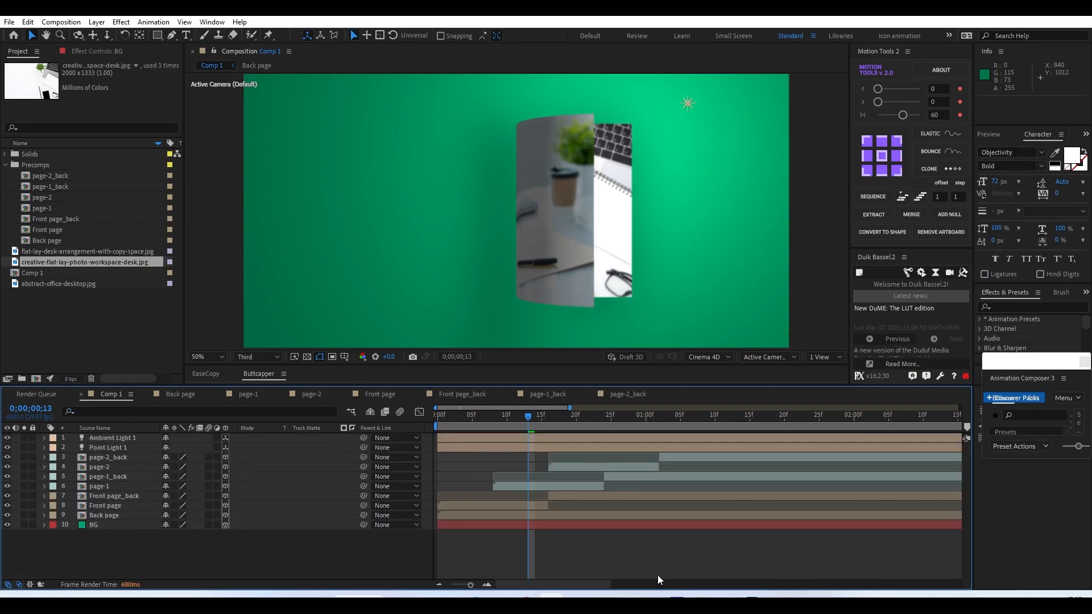
# Preview the page turns with cast shadows, ending the work area at 0;00;01;18 for playback
pyautogui.press('space')
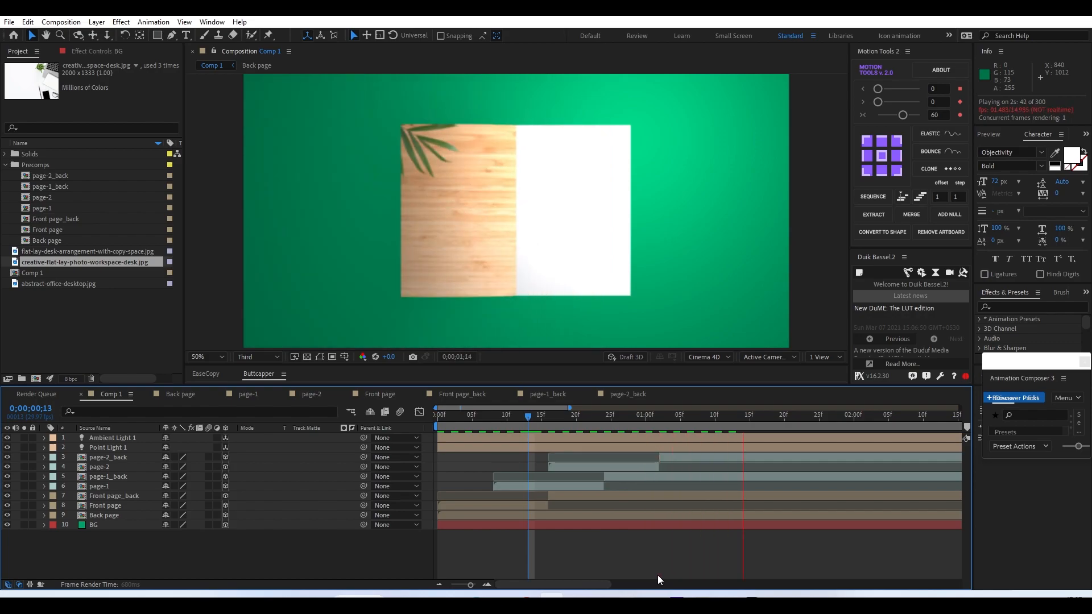
pyautogui.press('space')
pyautogui.press('space')
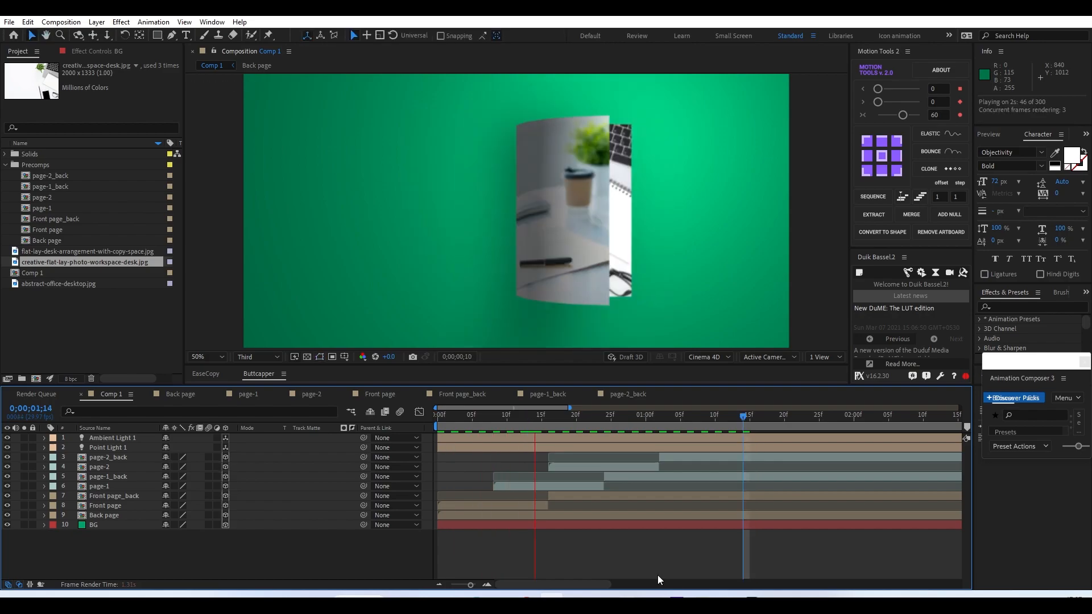
pyautogui.press('space')
pyautogui.press('space')
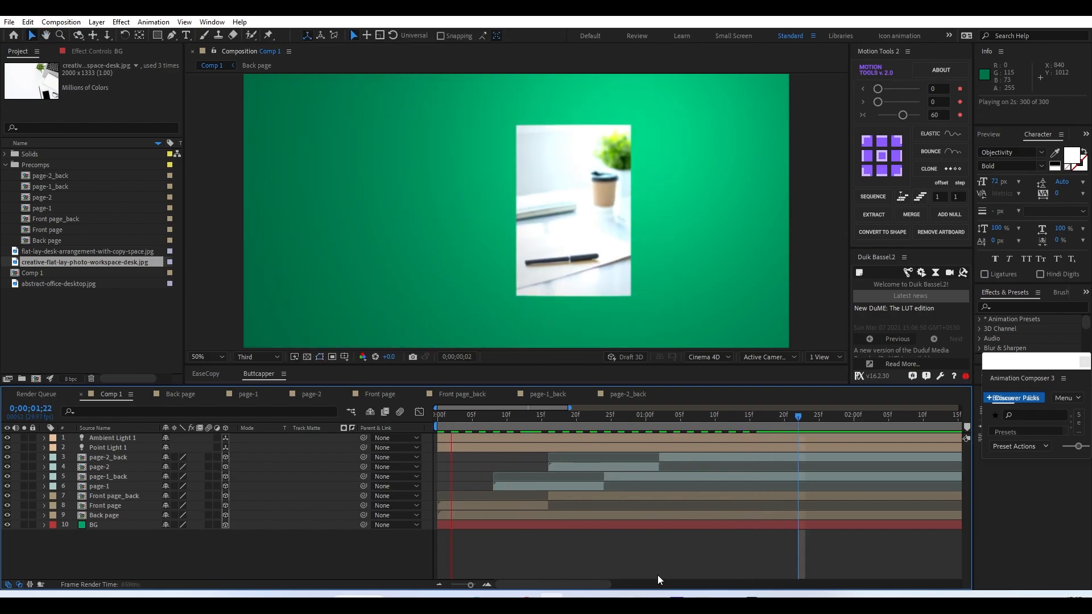
pyautogui.press('space')
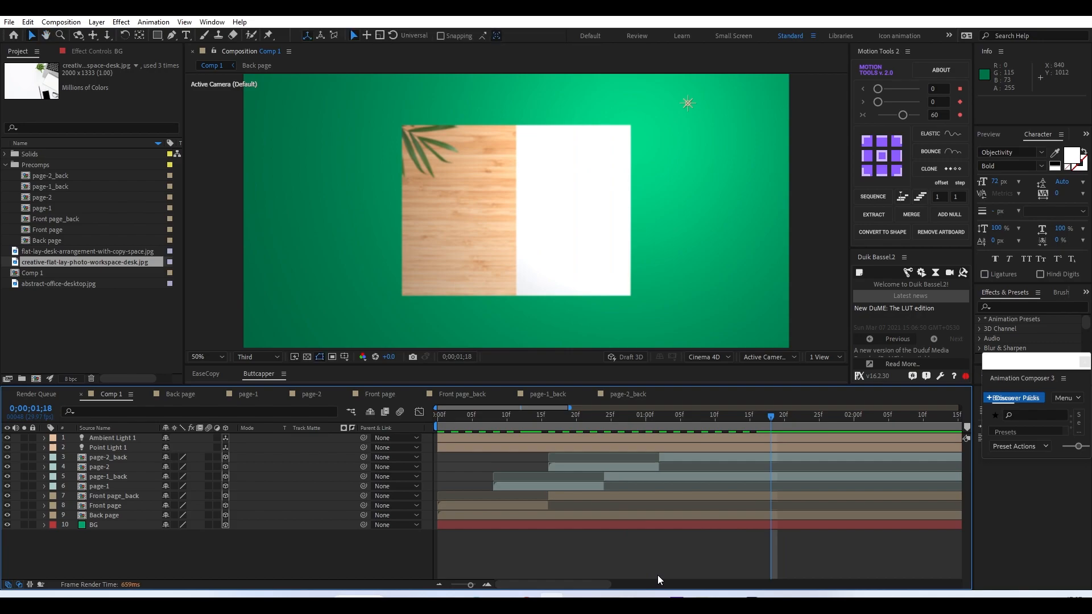
pyautogui.press('space')
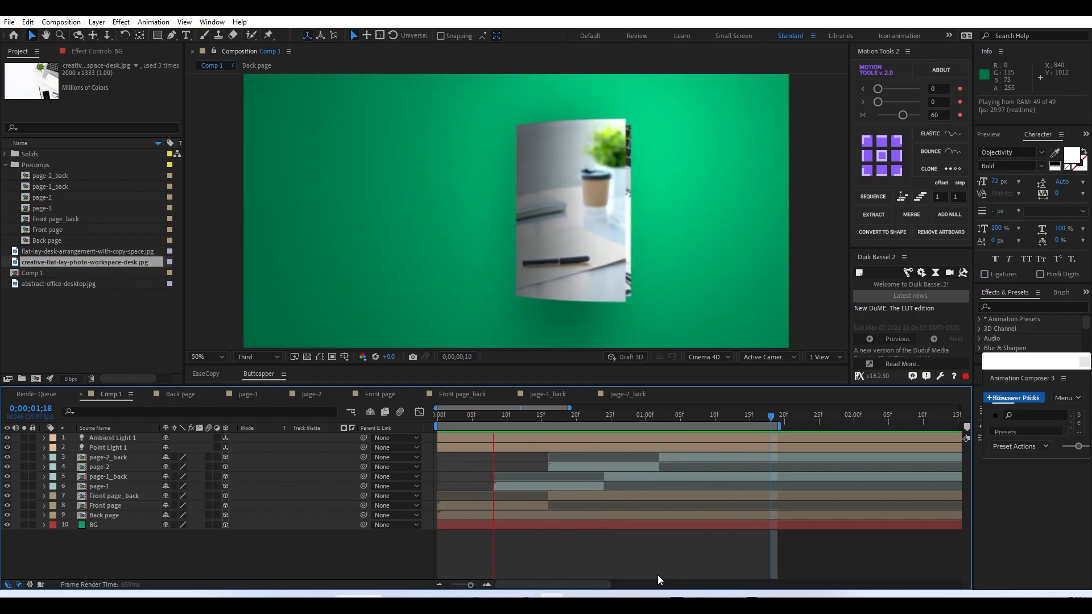
pyautogui.press('space')
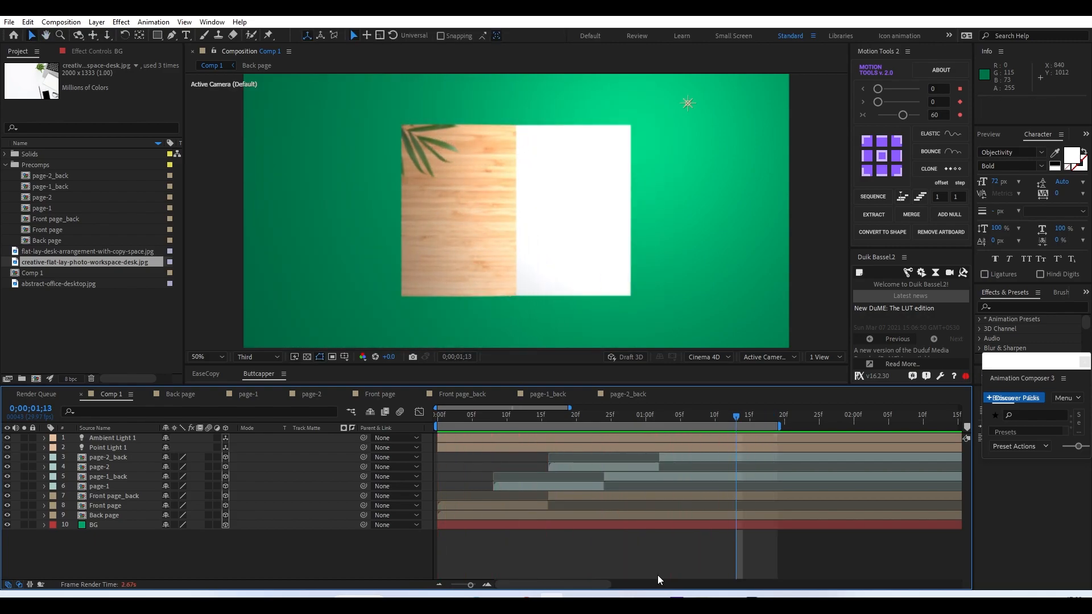